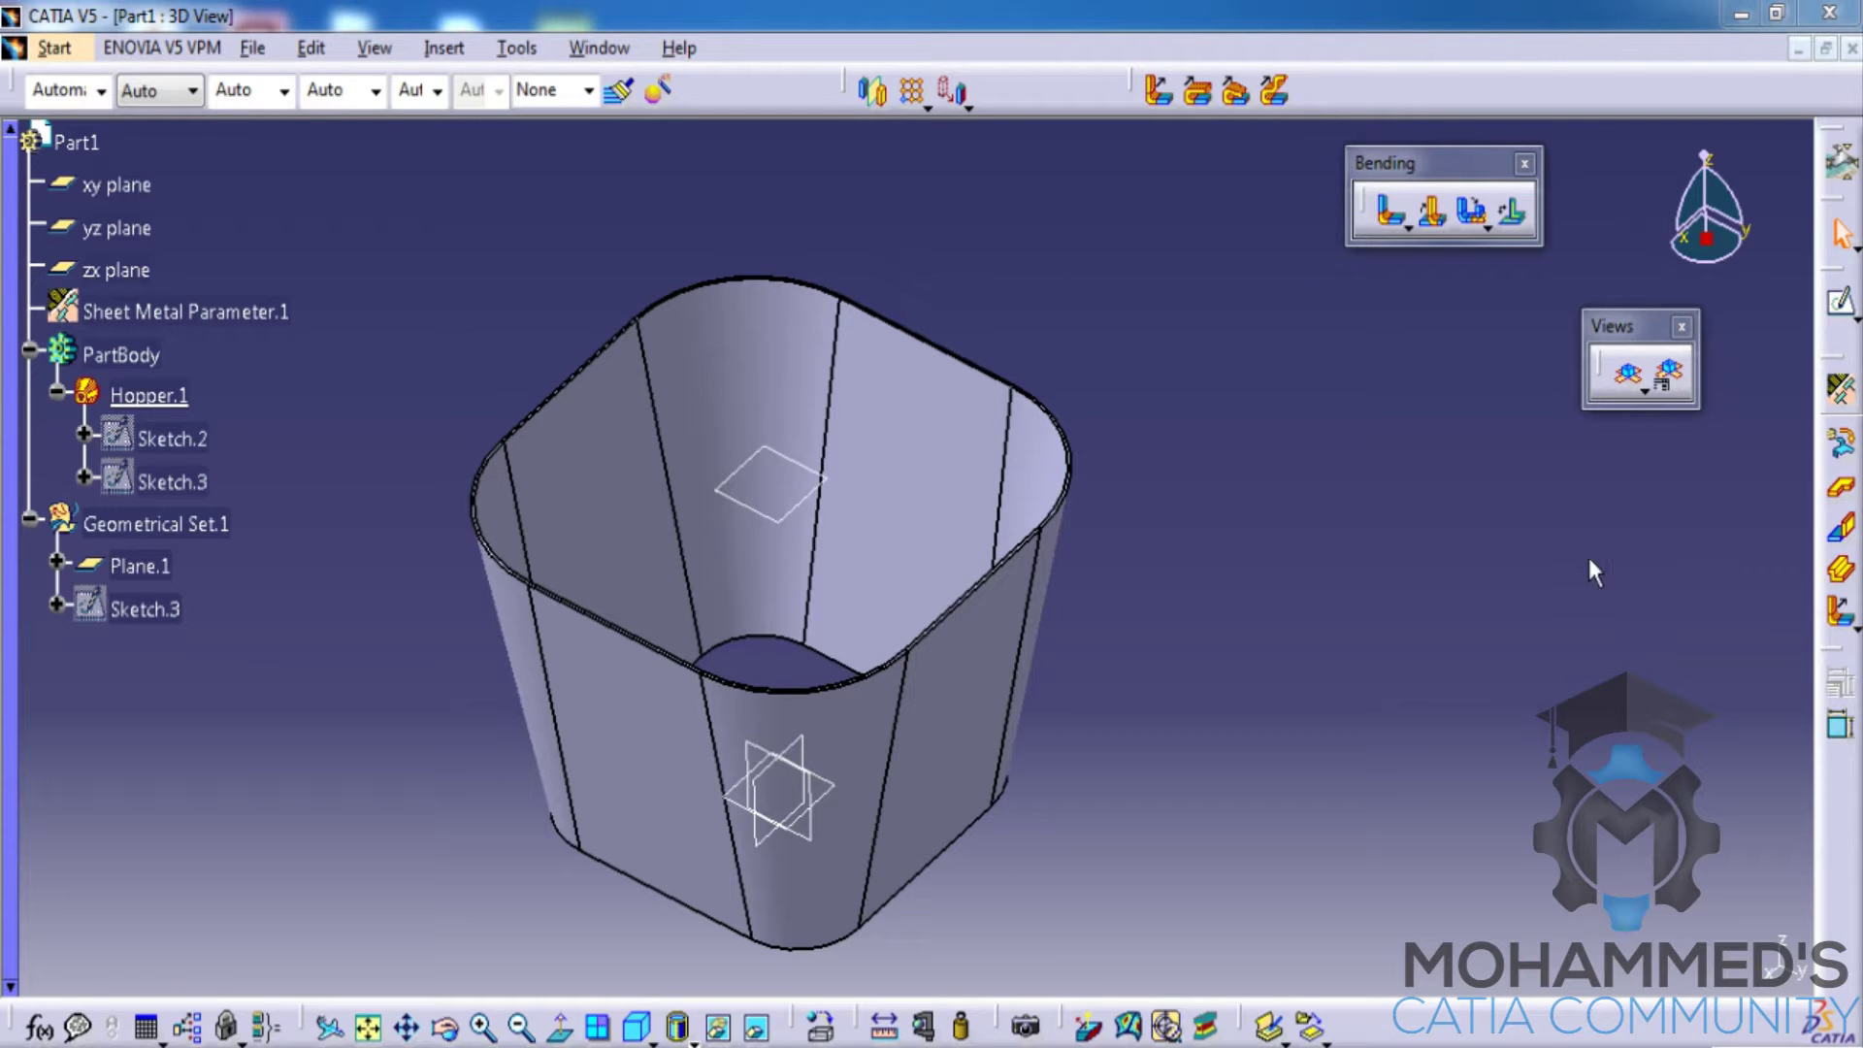
Step: Create a new Part document named Part2 and confirm its sheet metal parameters
{"action": "middle_click_drag", "start_coordinate": [828, 366], "coordinate": [940, 316]}
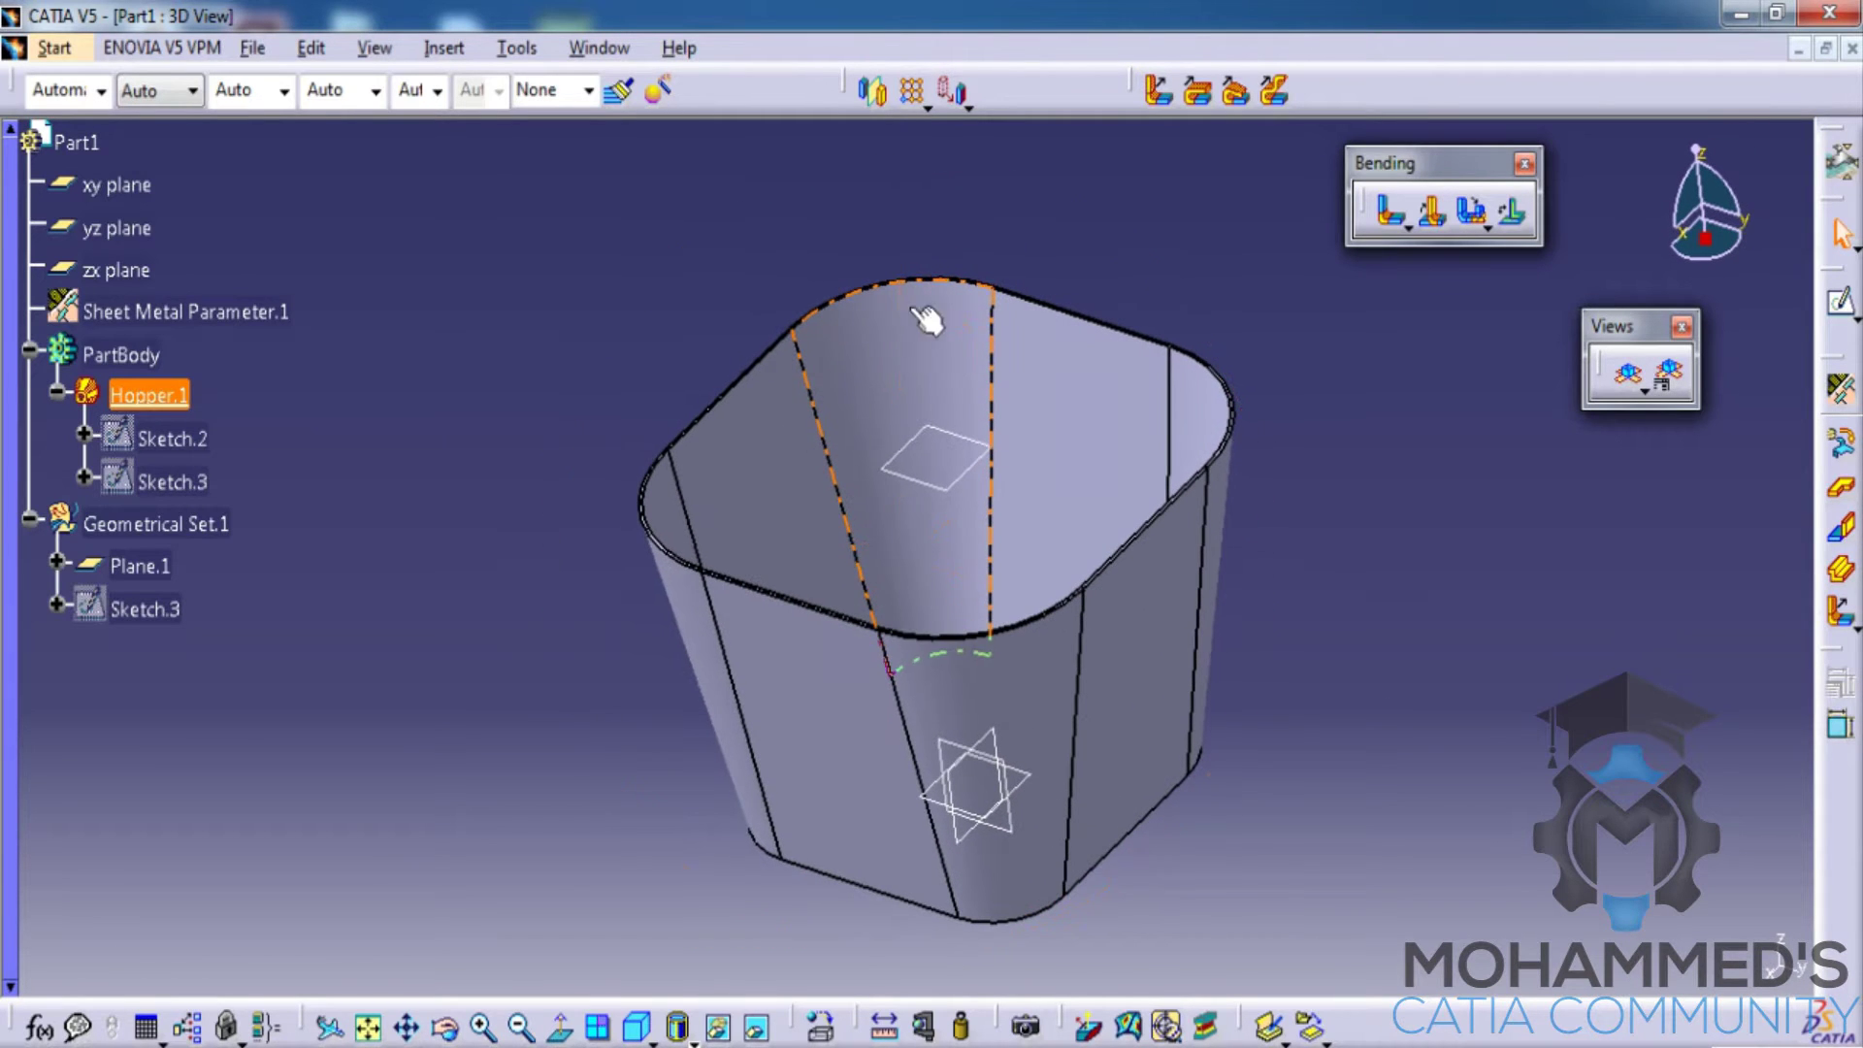
{"action": "left_click", "coordinate": [252, 48]}
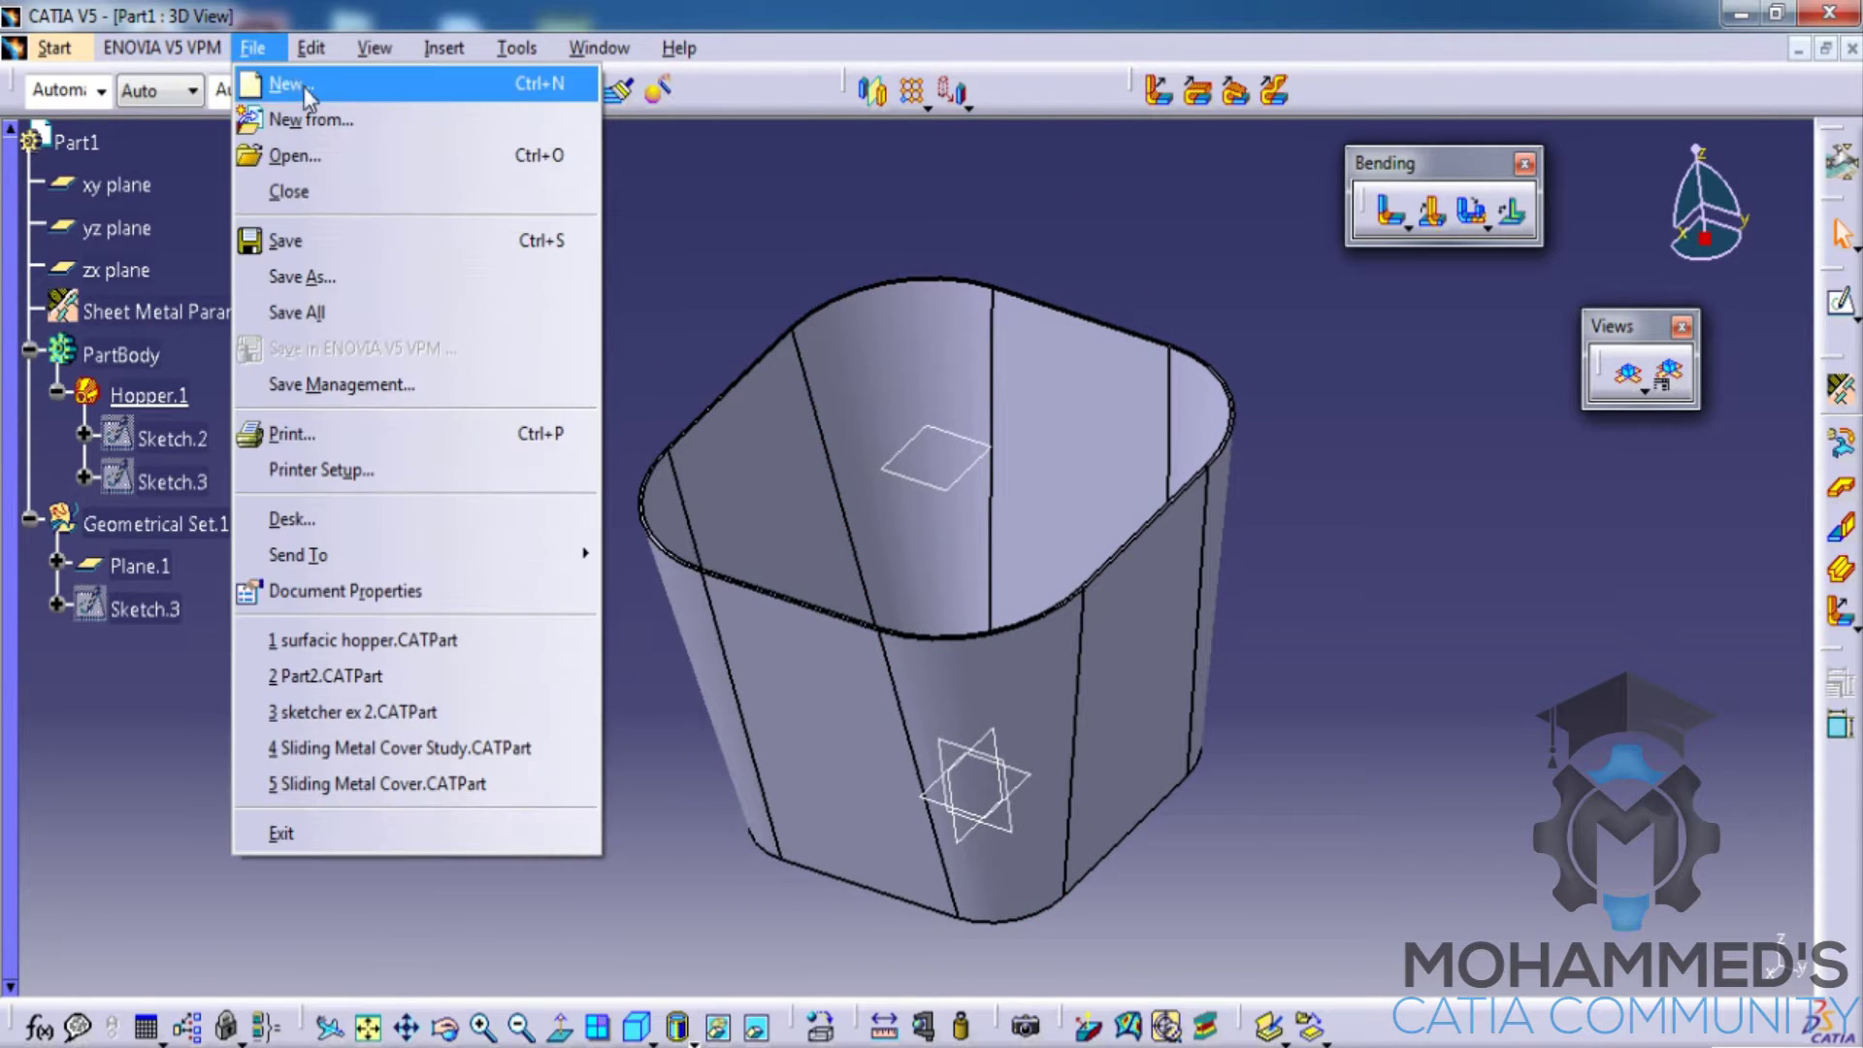
{"action": "left_click", "coordinate": [282, 79]}
{"action": "left_click", "coordinate": [1449, 567]}
{"action": "scroll", "coordinate": [1472, 537], "scroll_direction": "down", "scroll_amount": 3}
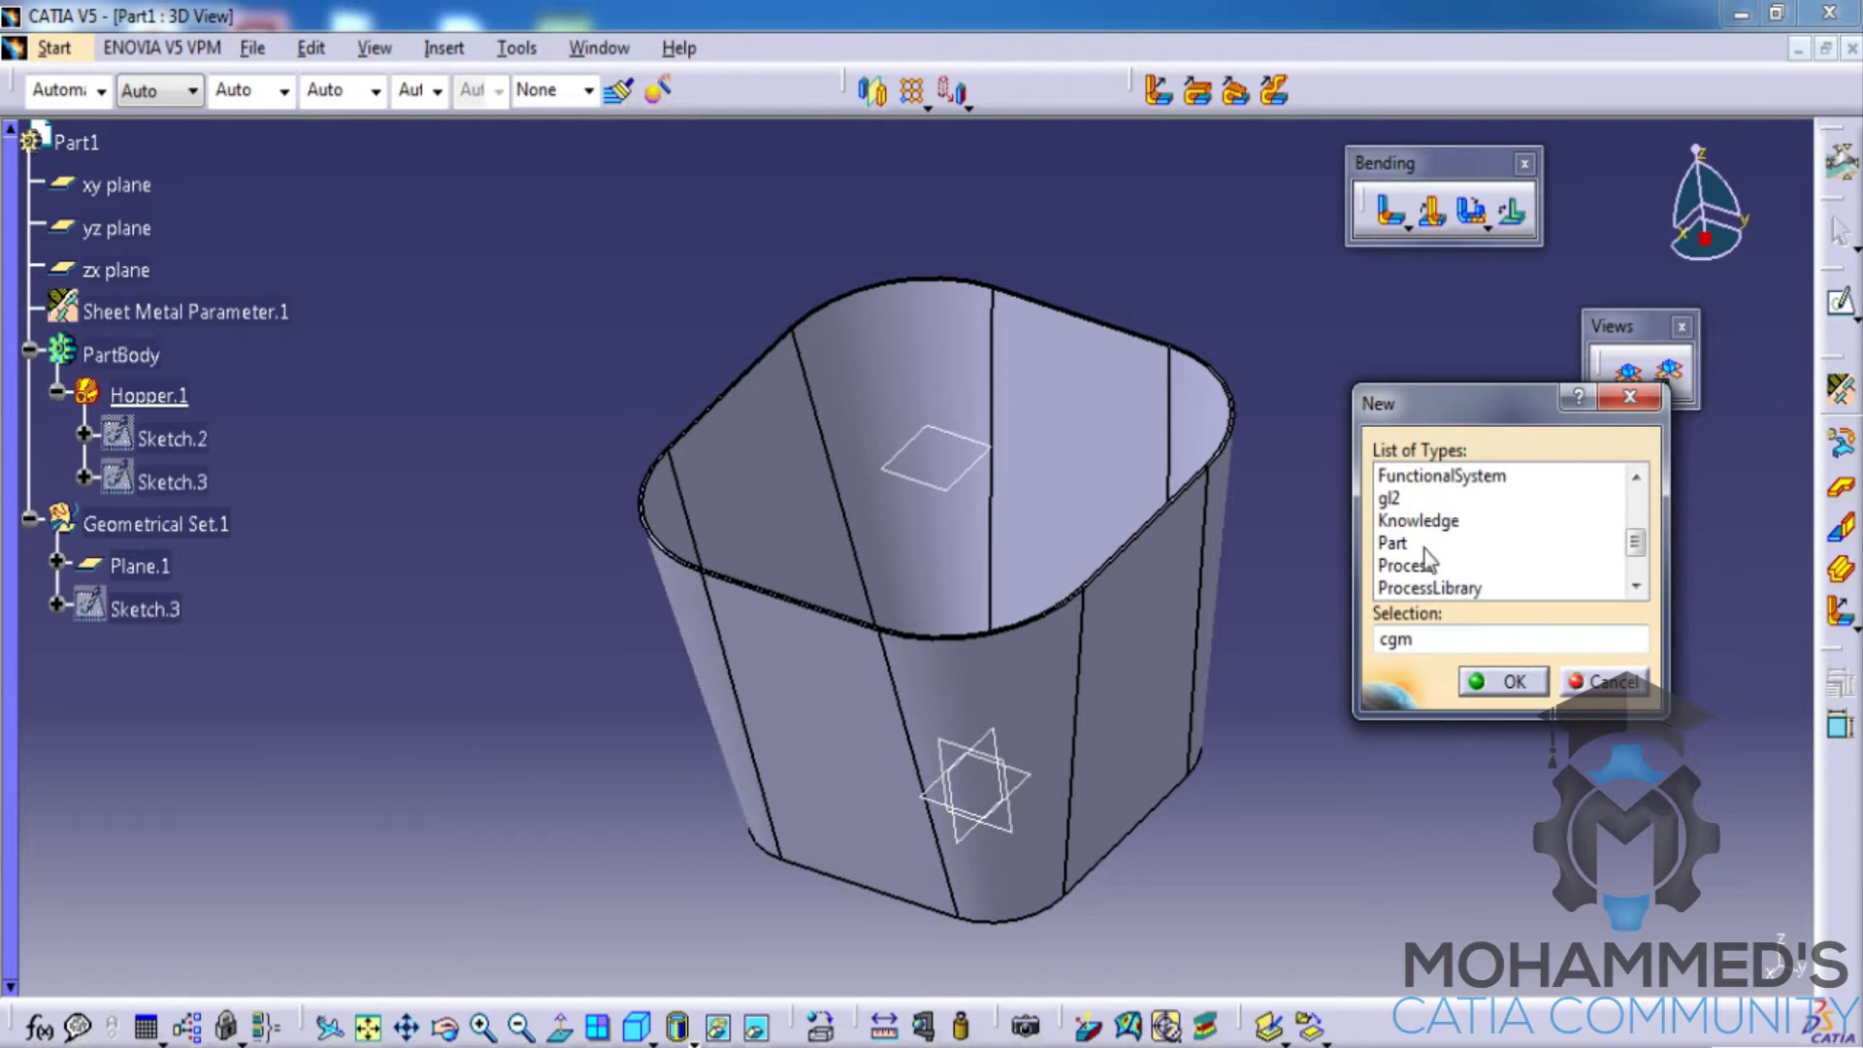
{"action": "left_click", "coordinate": [1398, 543]}
{"action": "left_click", "coordinate": [1504, 681]}
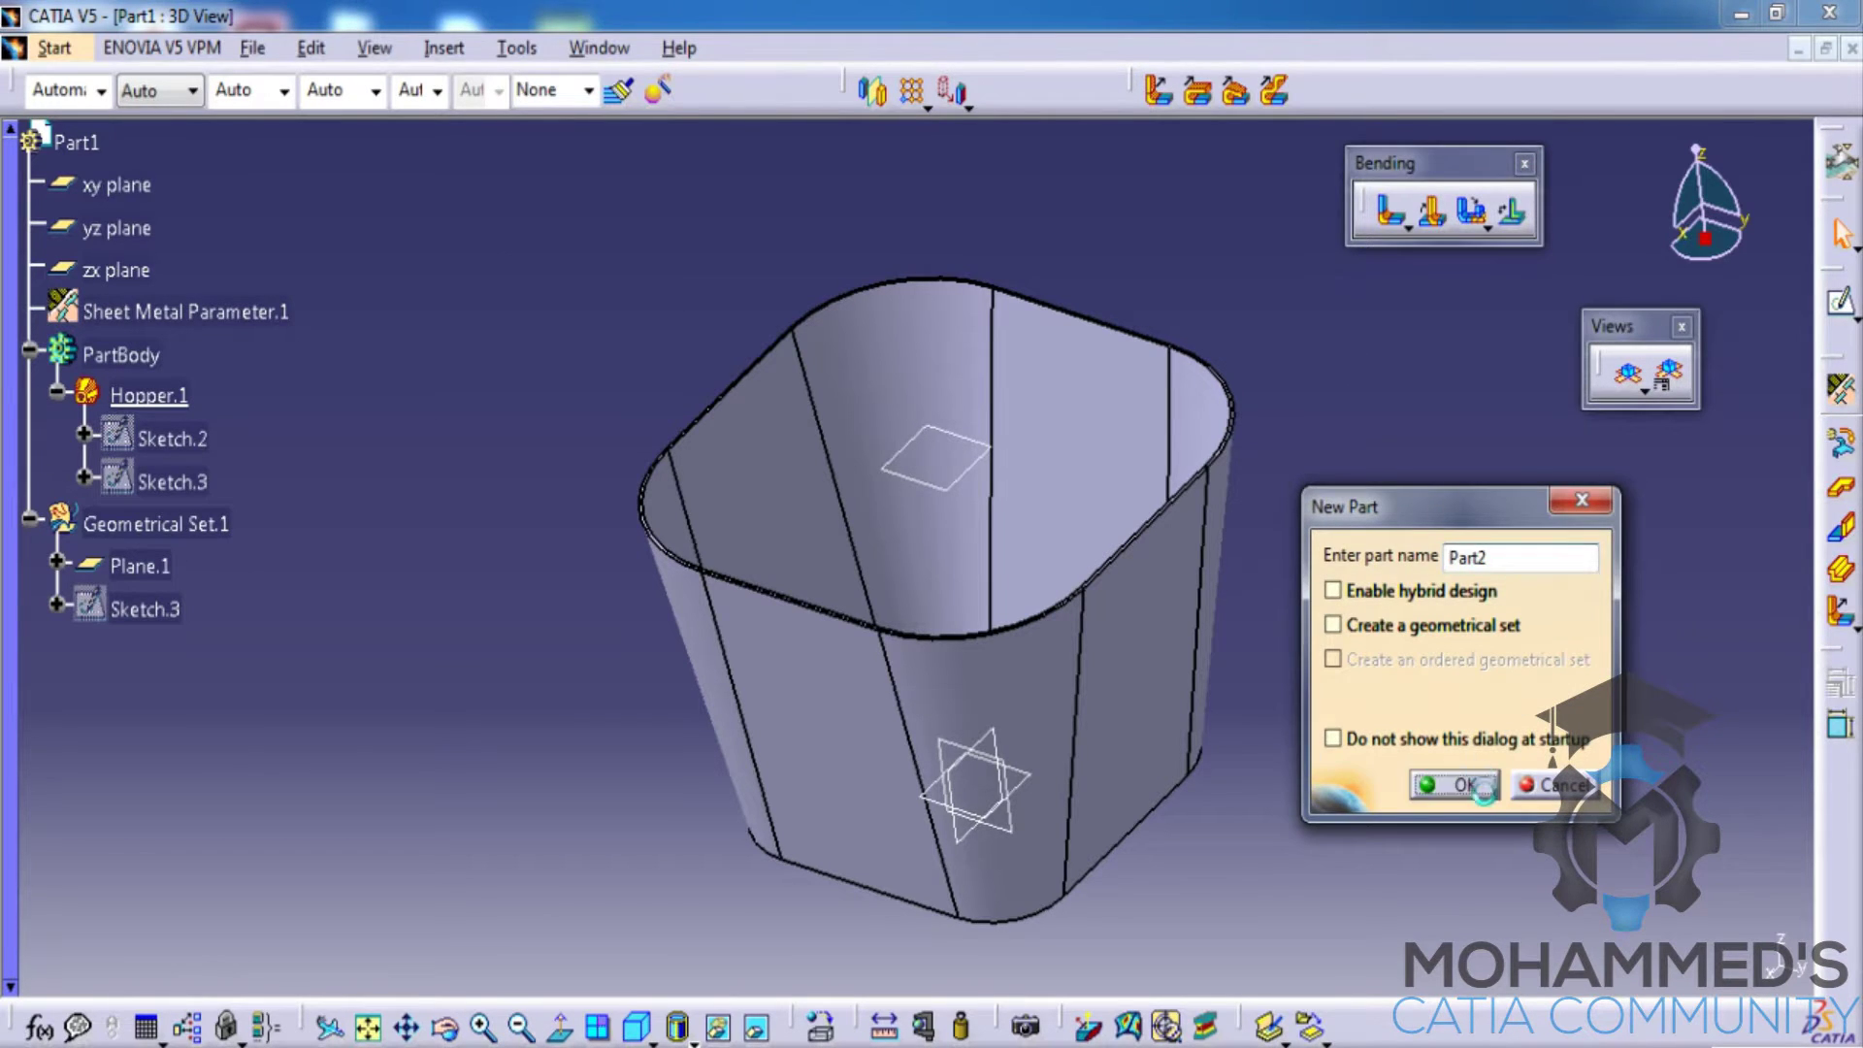
{"action": "left_click", "coordinate": [1454, 784]}
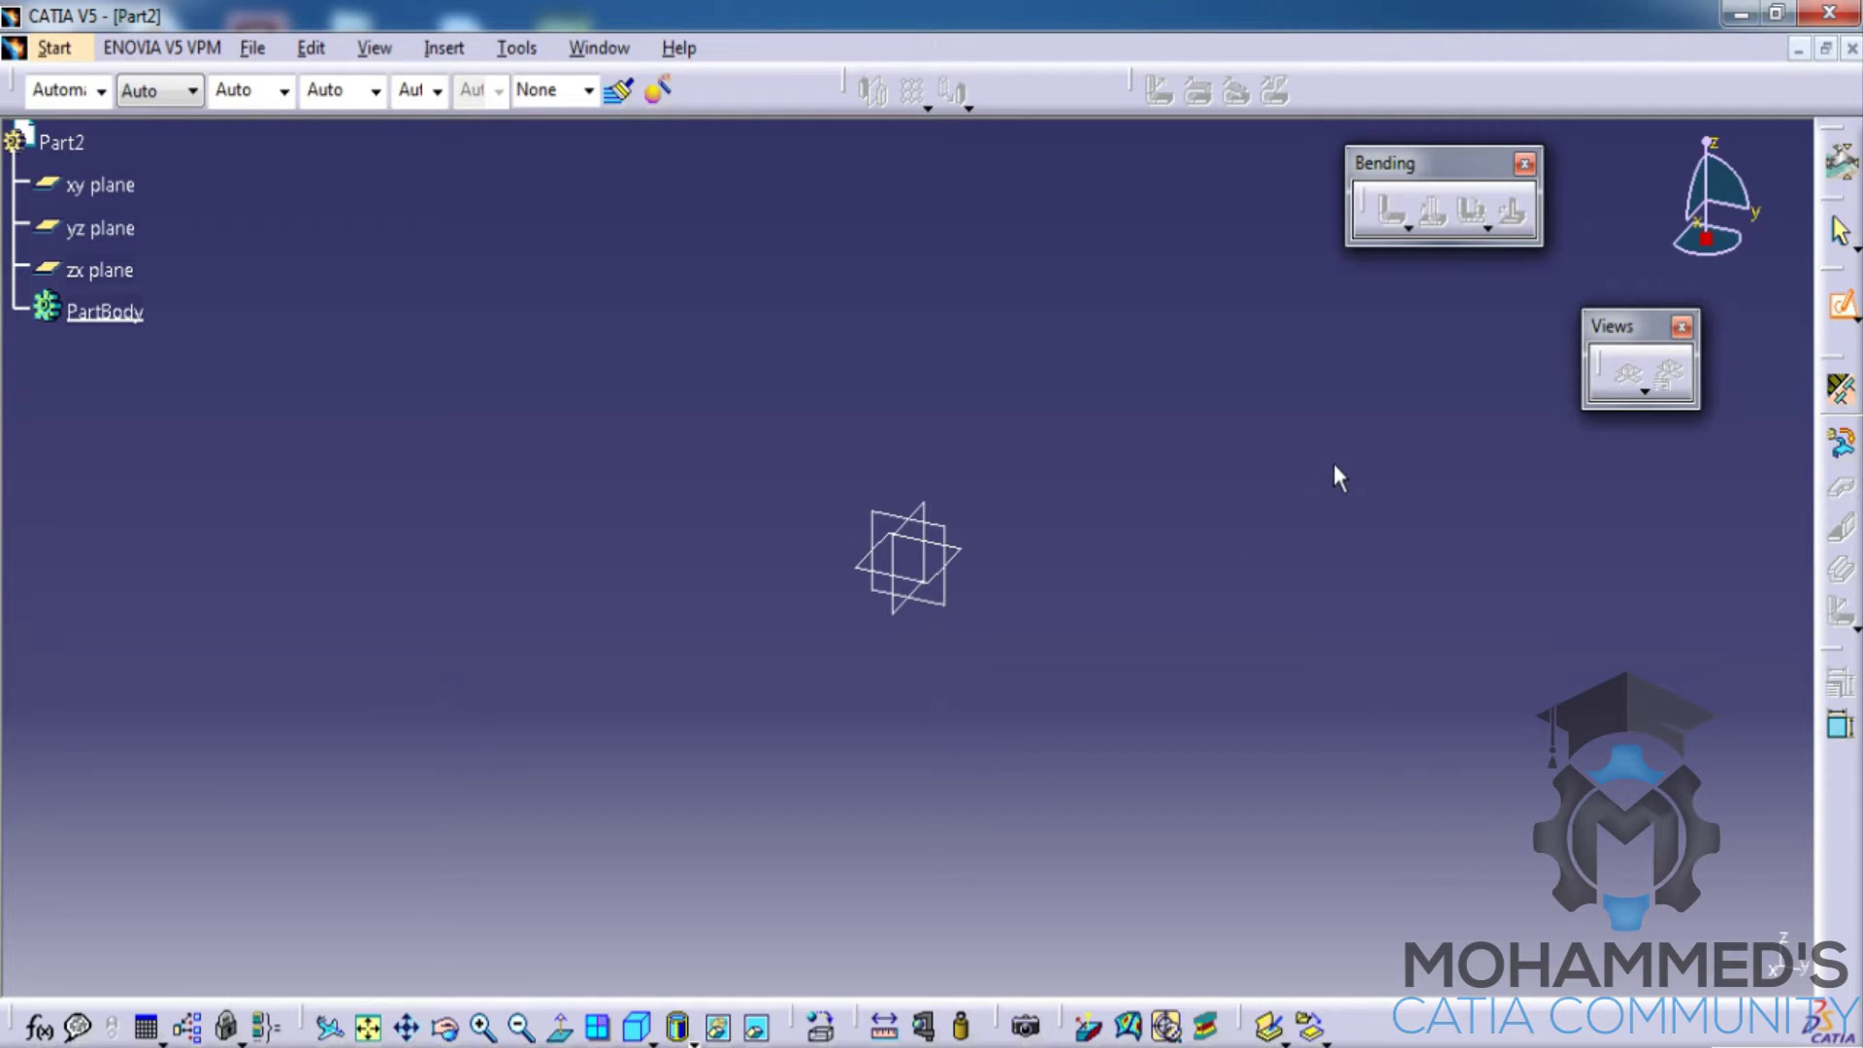
{"action": "left_click", "coordinate": [1844, 393]}
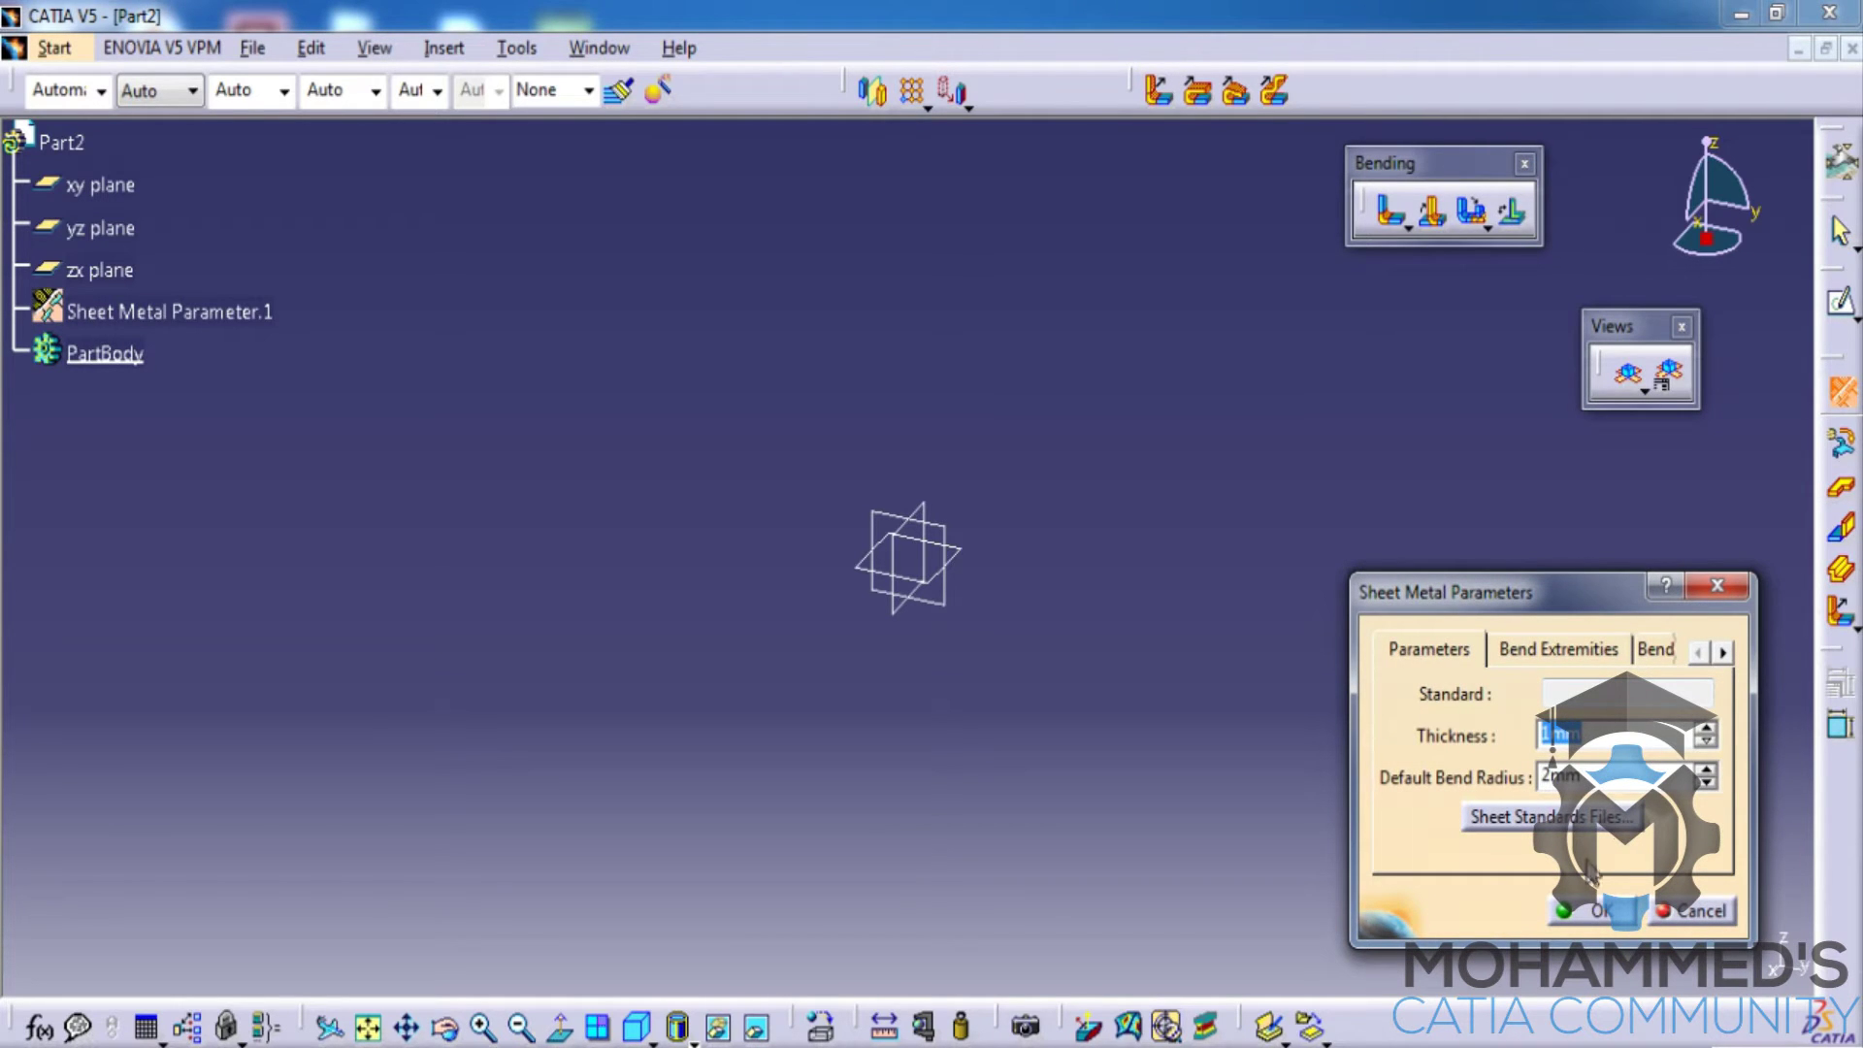
{"action": "left_click", "coordinate": [1599, 912]}
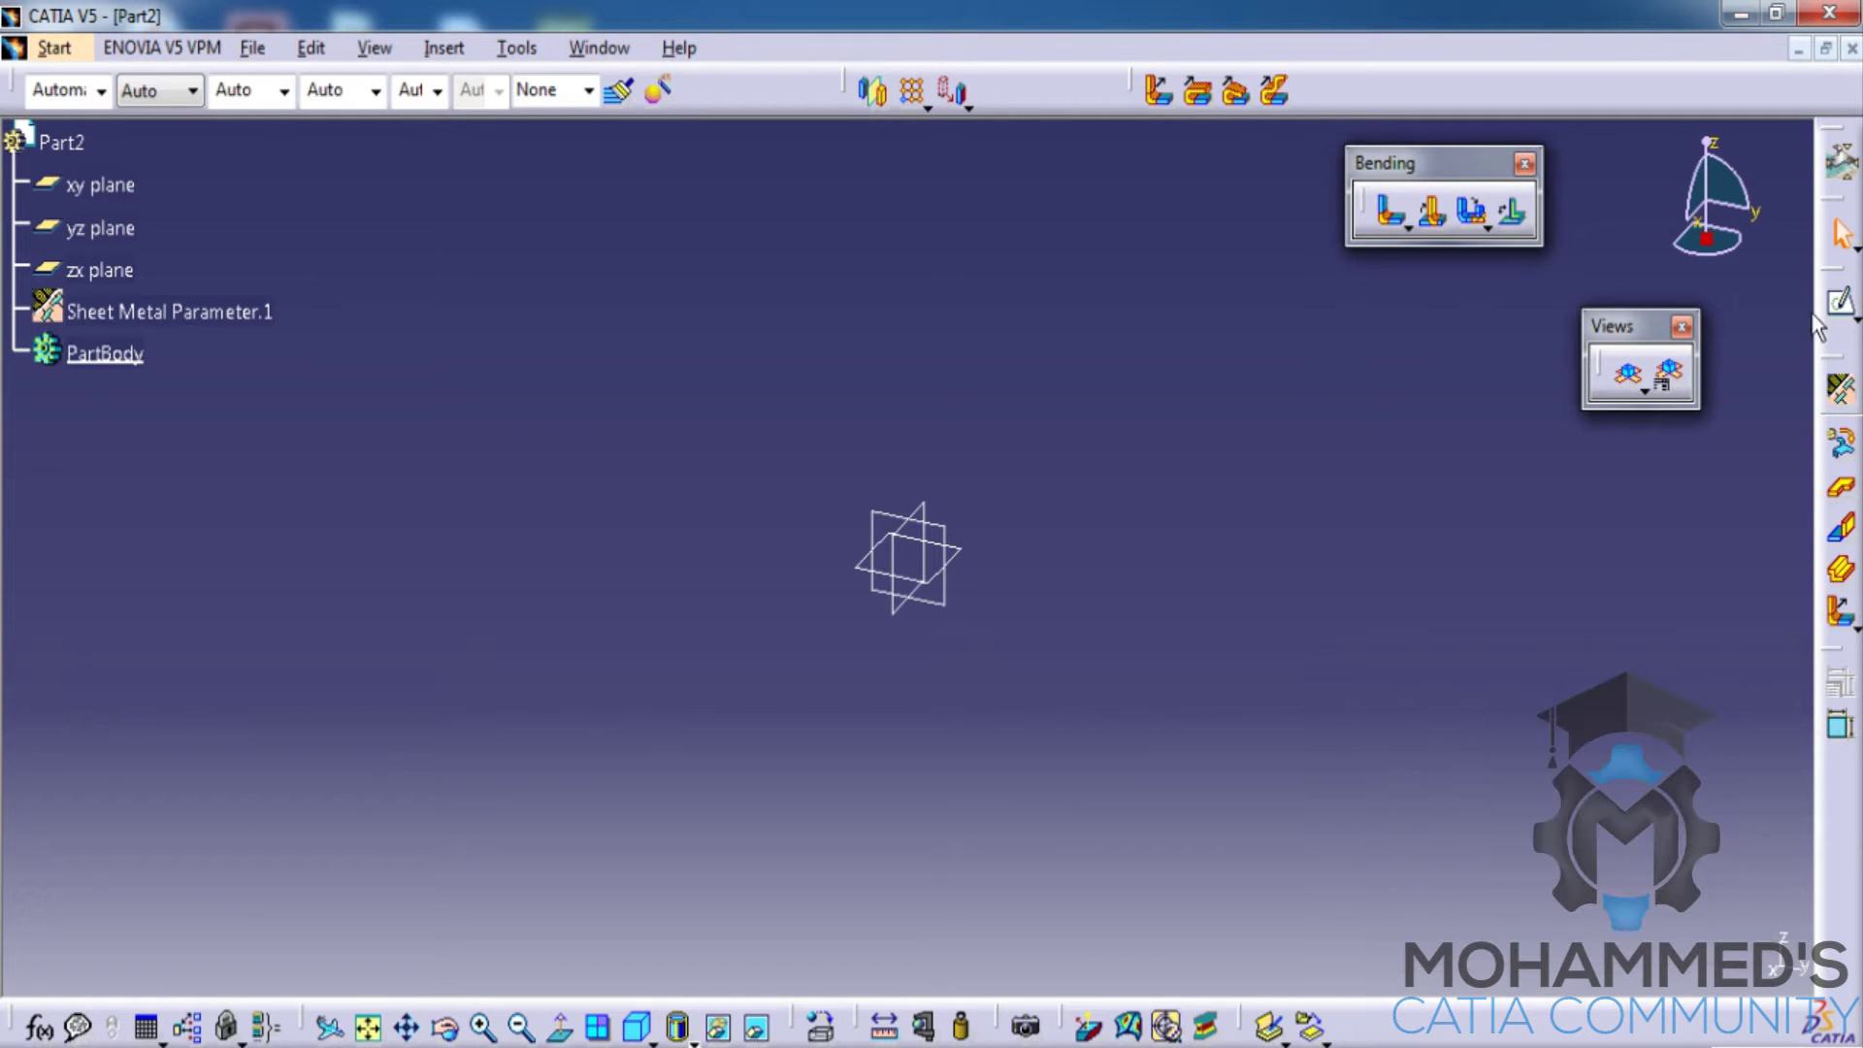
Step: Open a sketch on the xy plane and draw a rectangle from the origin to an opposite corner
{"action": "left_click", "coordinate": [967, 558]}
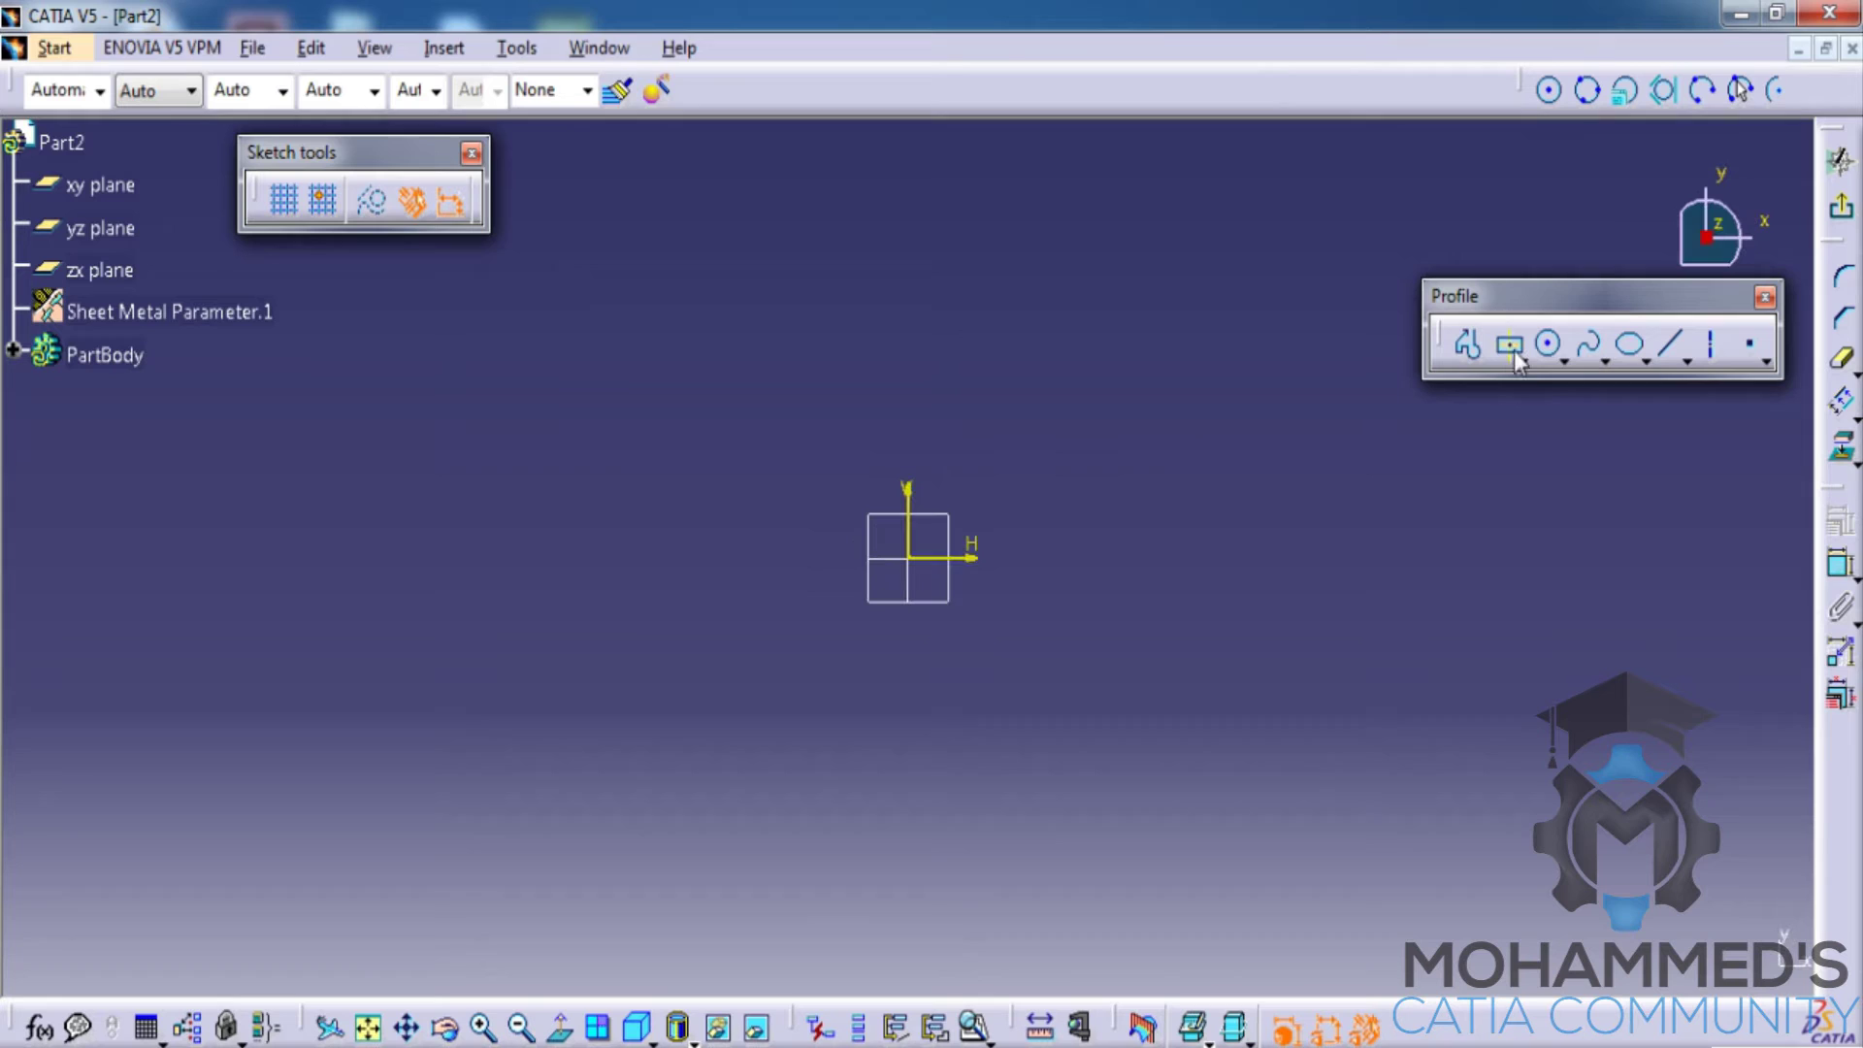
{"action": "left_click", "coordinate": [1511, 347]}
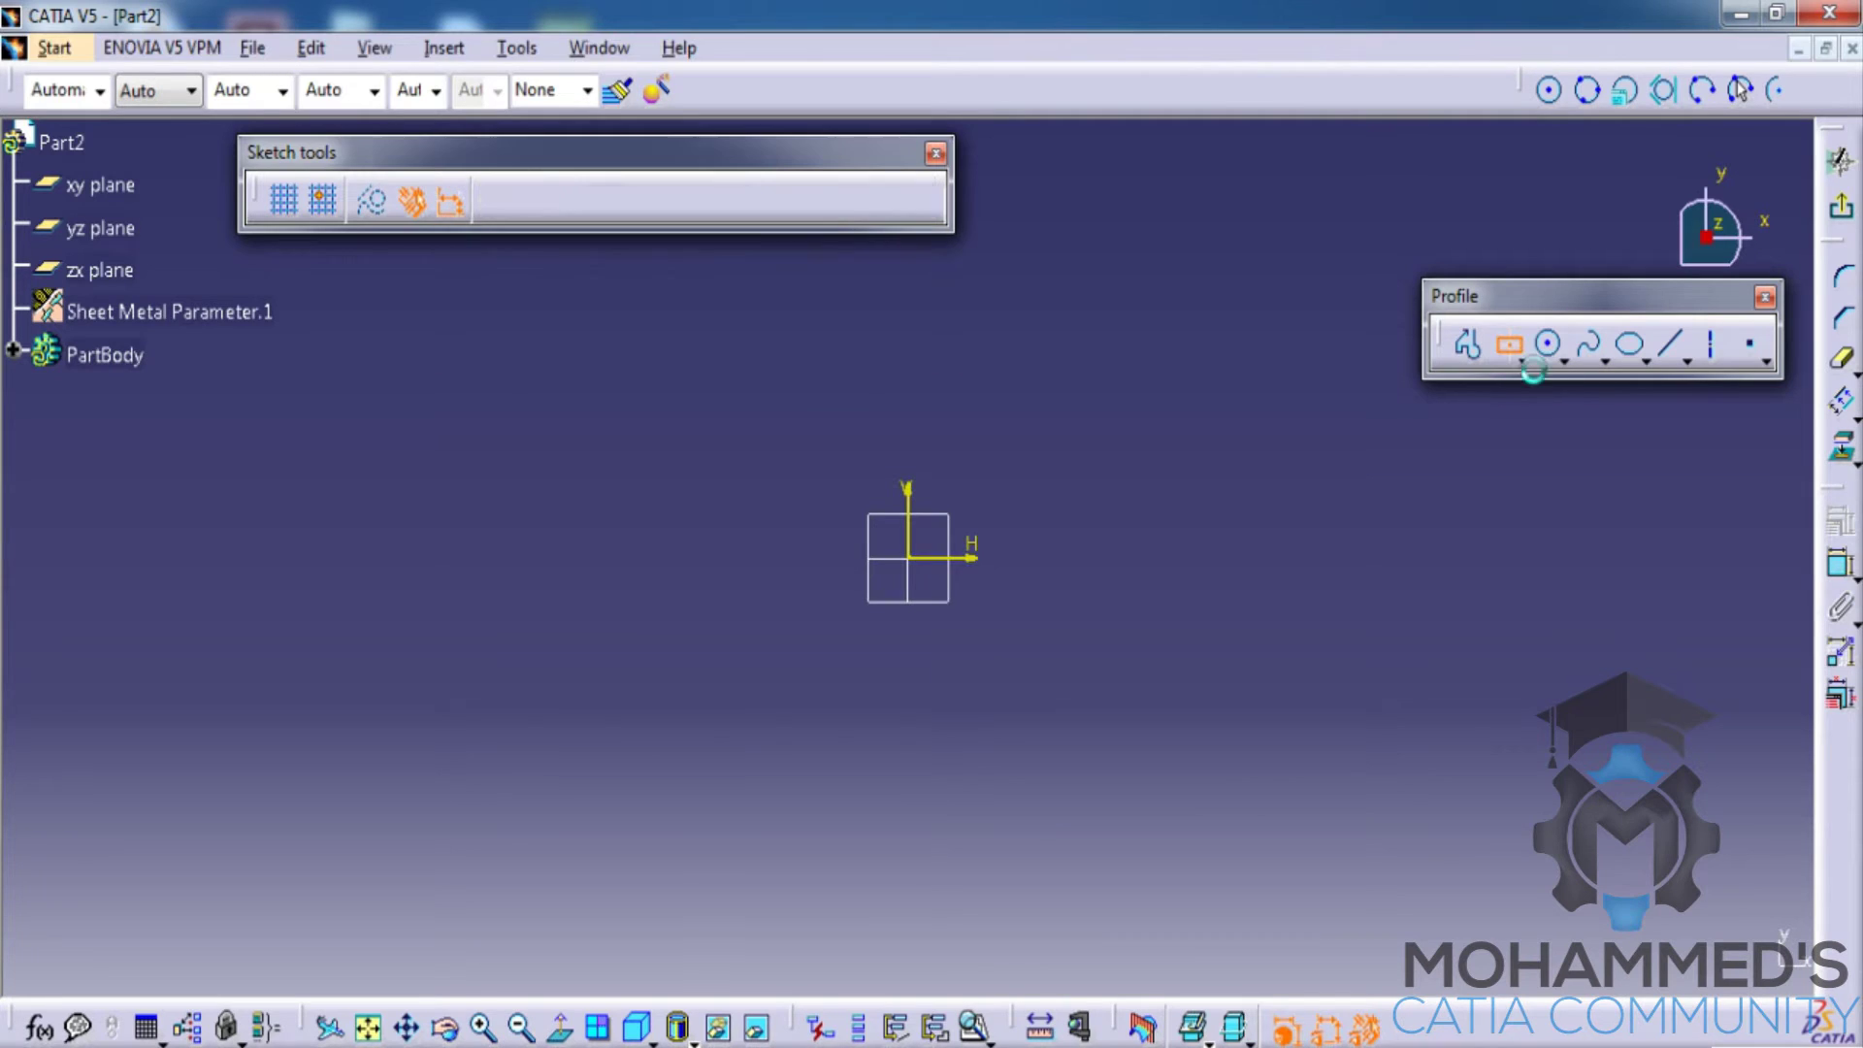
{"action": "left_click", "coordinate": [908, 559]}
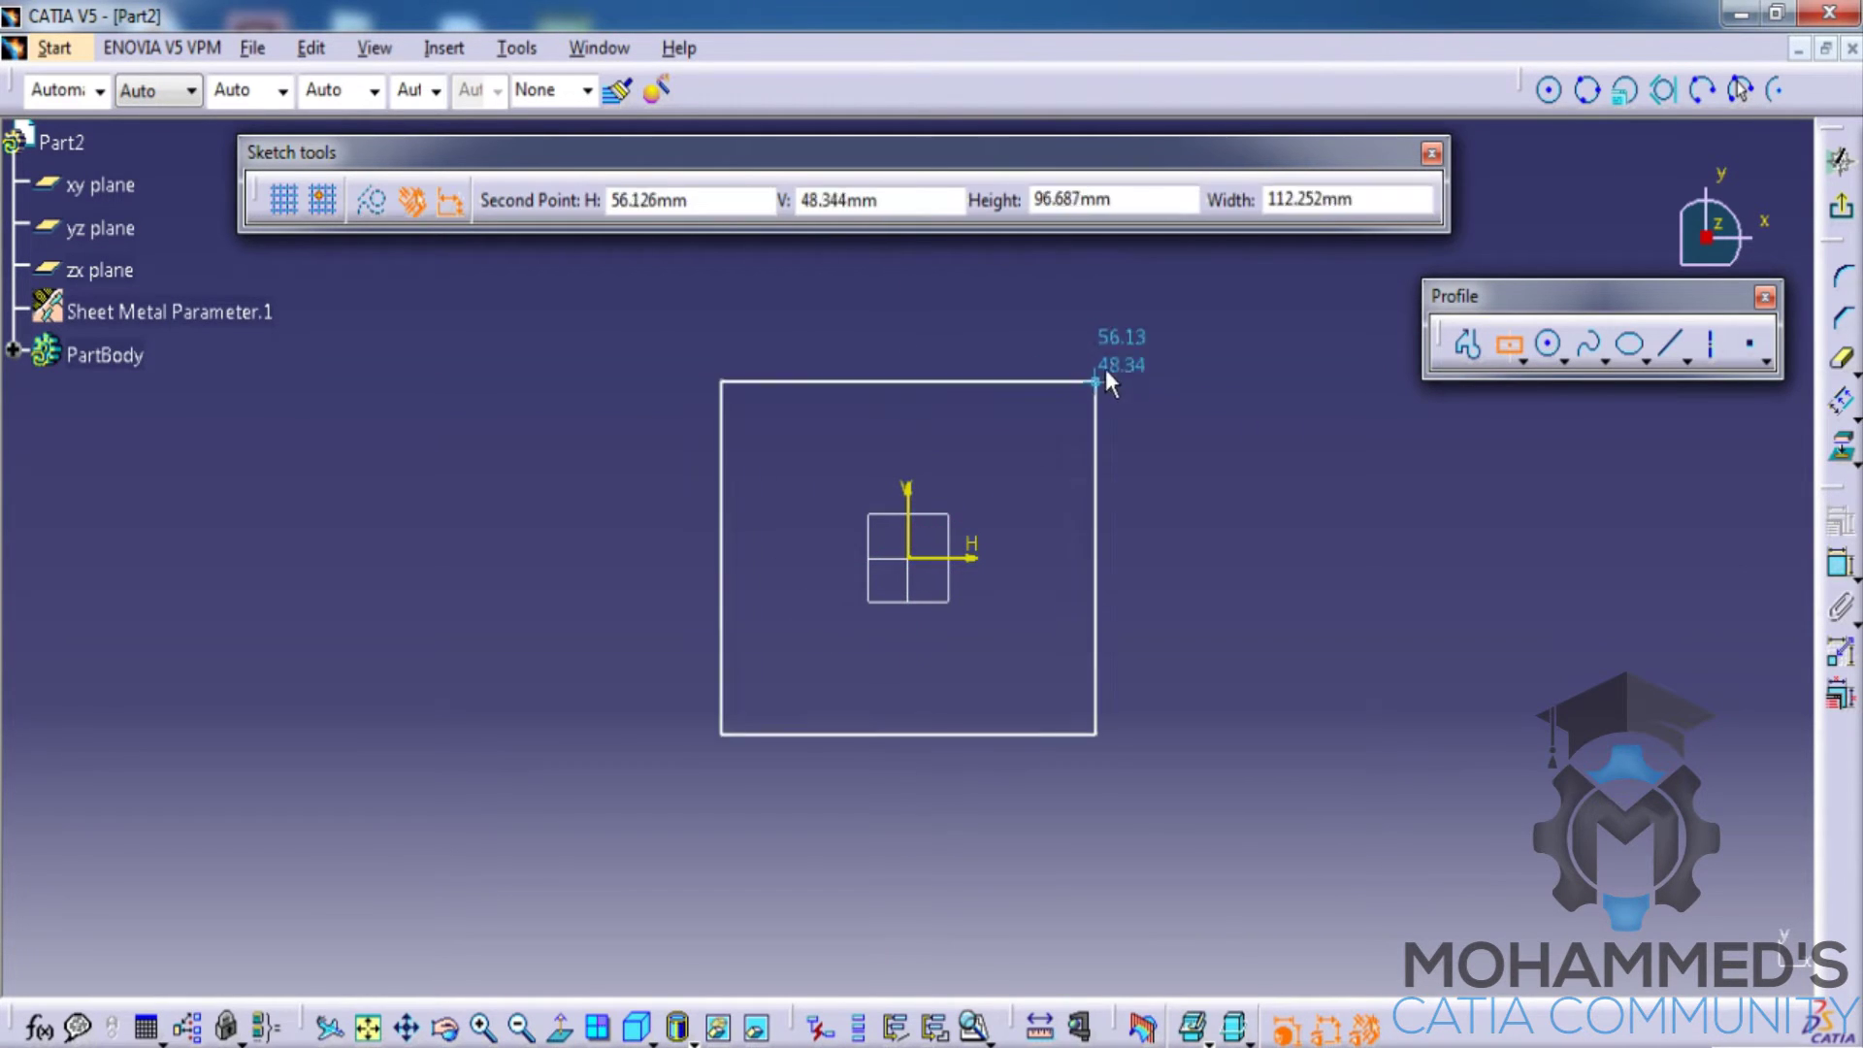
{"action": "left_click", "coordinate": [1126, 341]}
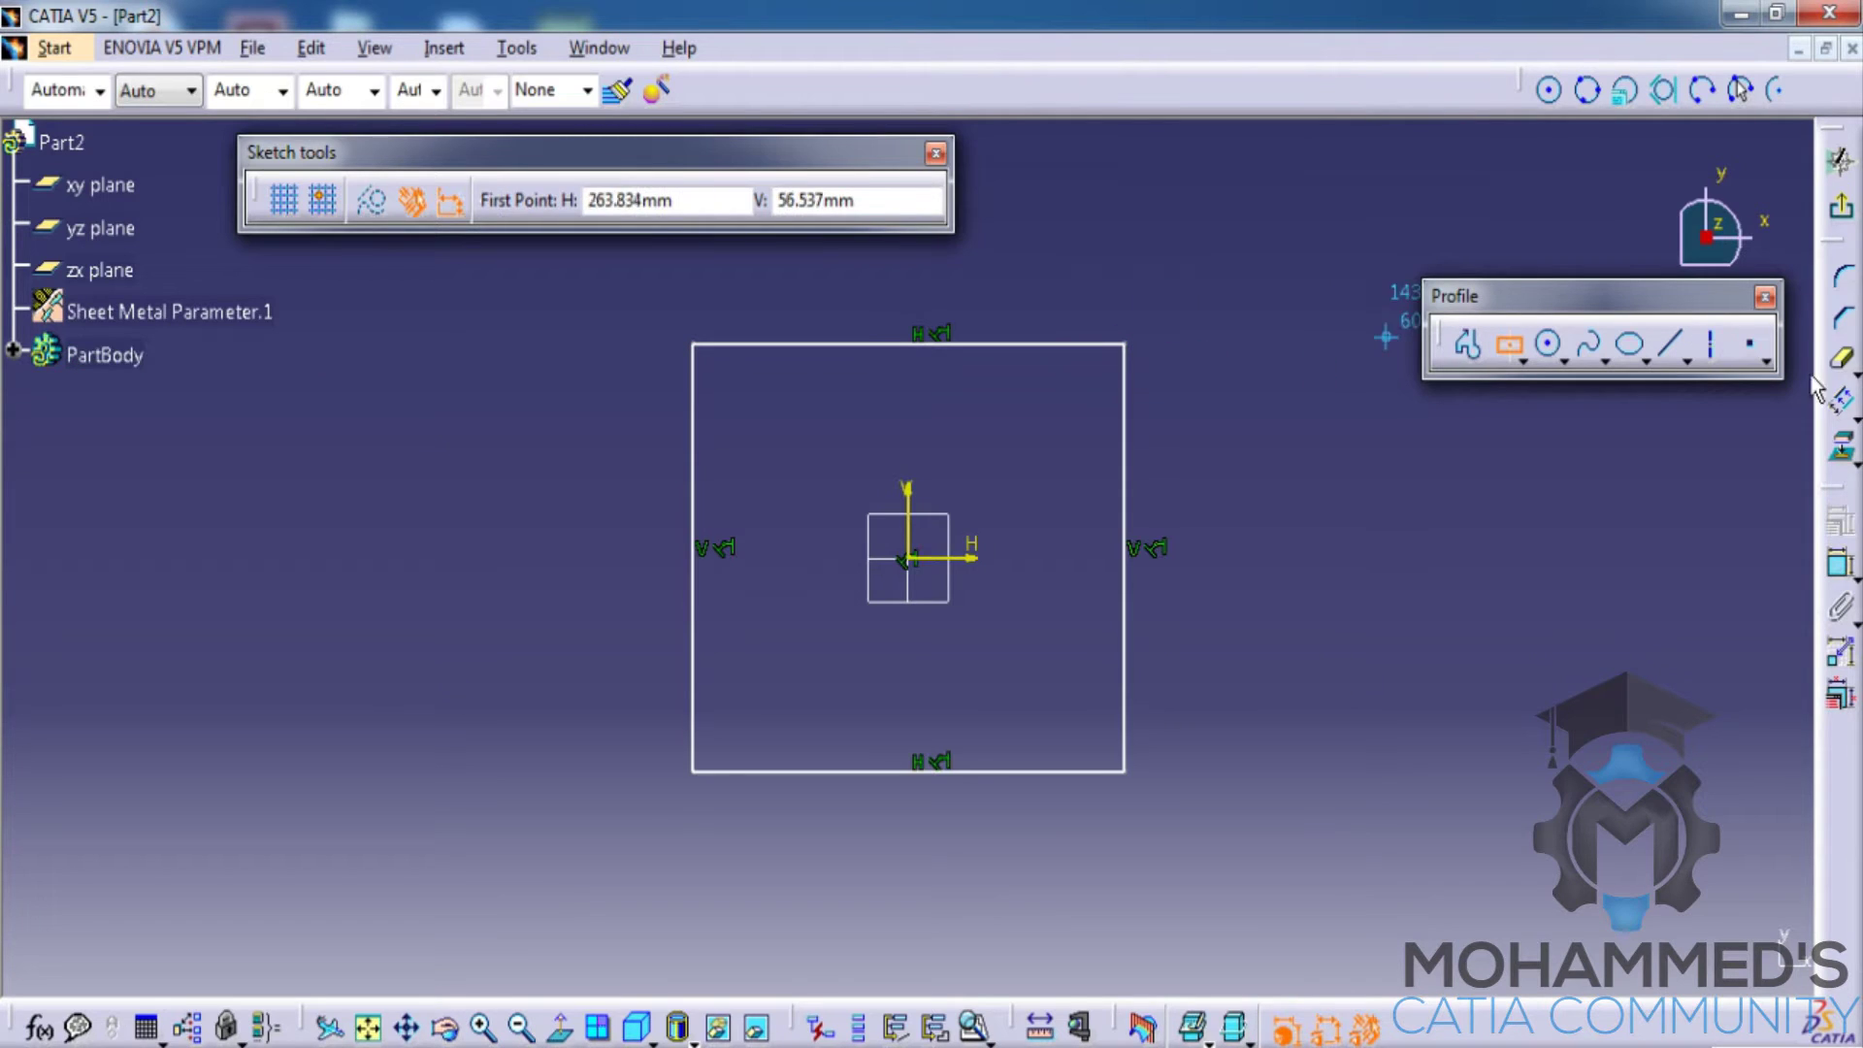
{"action": "key", "text": "Escape"}
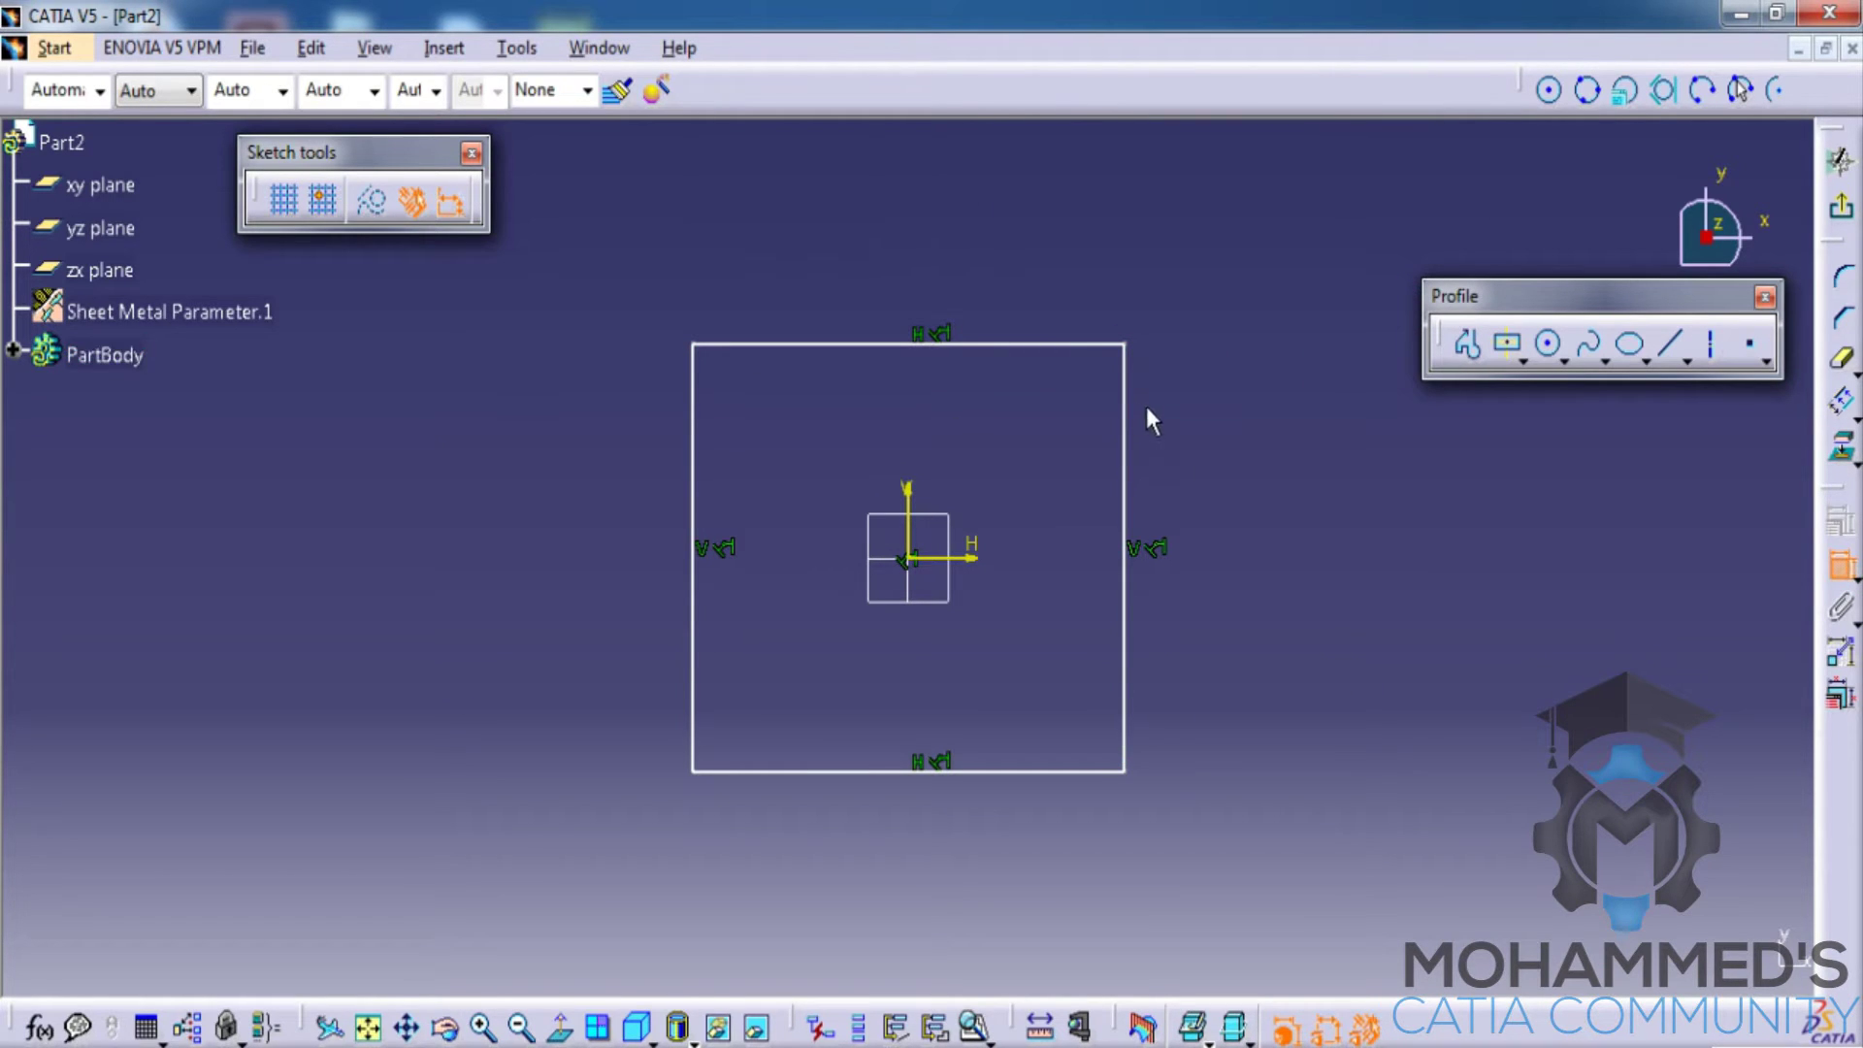
Step: Dimension the rectangle's right side and top edge to 100 mm each
{"action": "left_click", "coordinate": [1126, 415]}
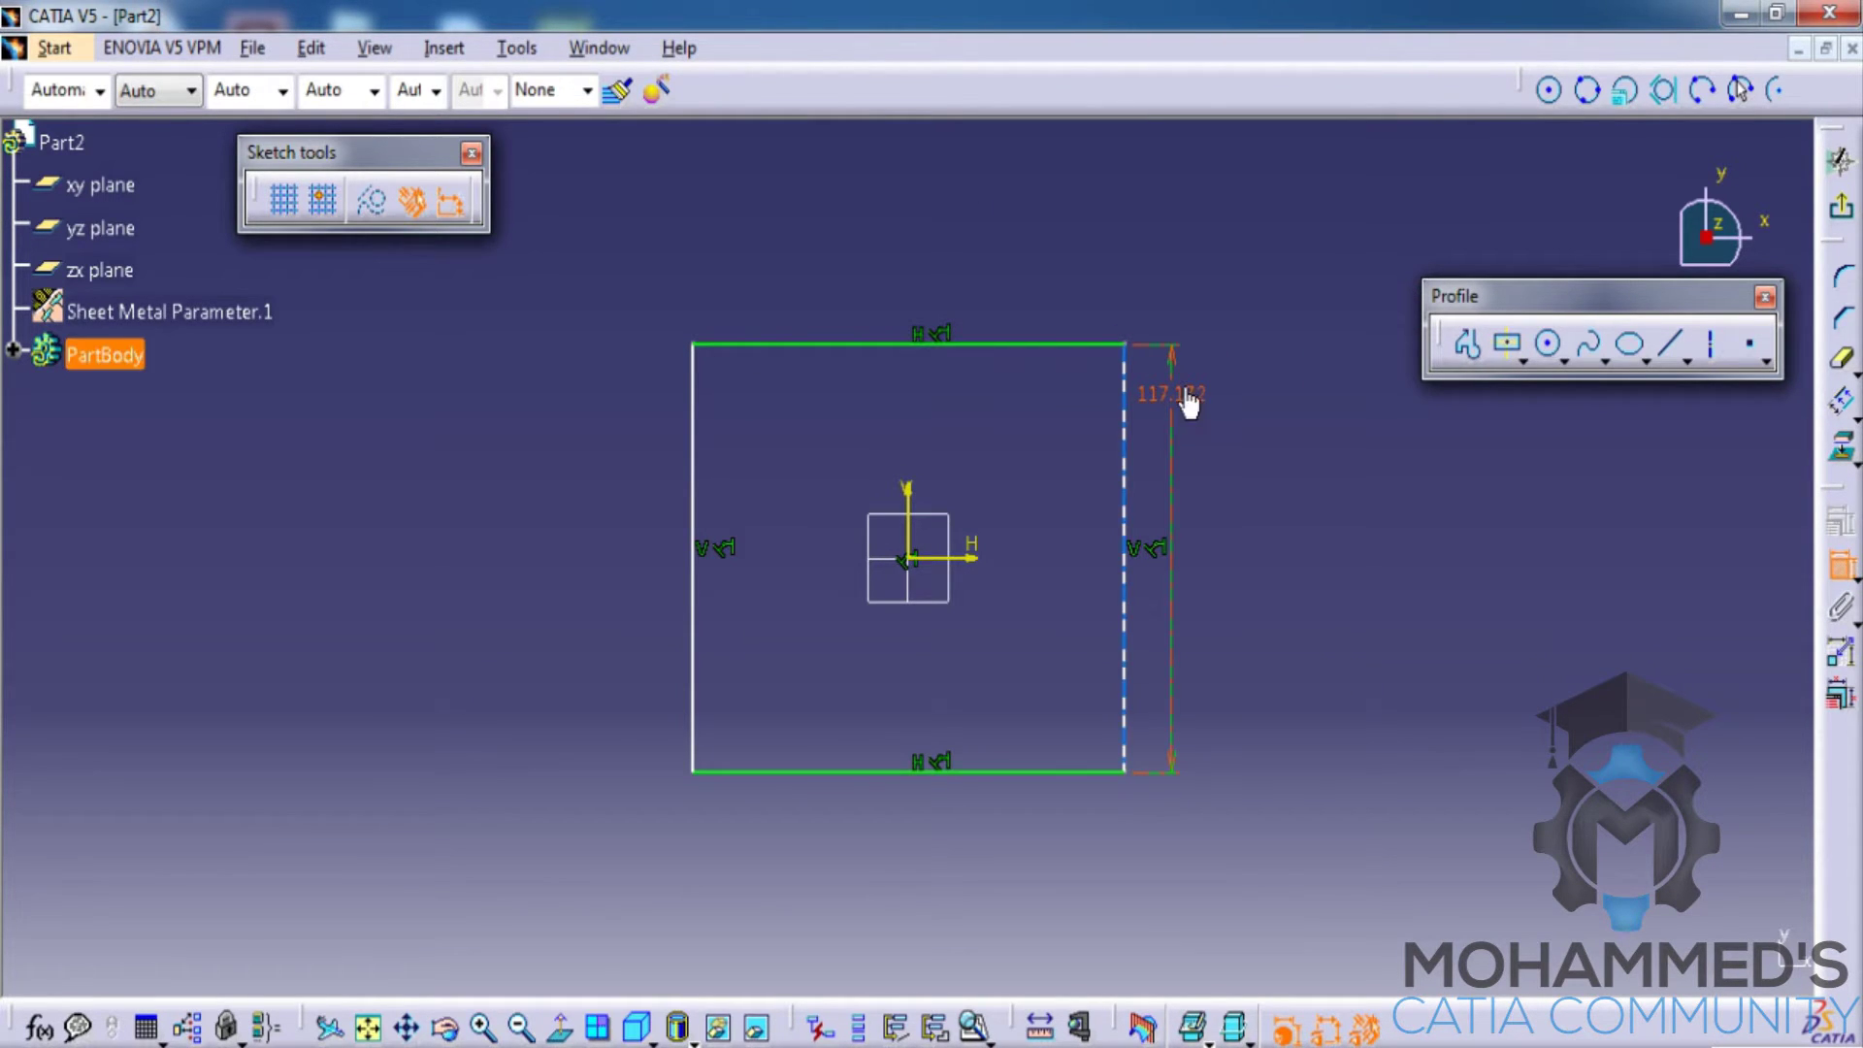
{"action": "double_click", "coordinate": [1188, 403]}
{"action": "type", "text": "100"}
{"action": "key", "text": "Tab"}
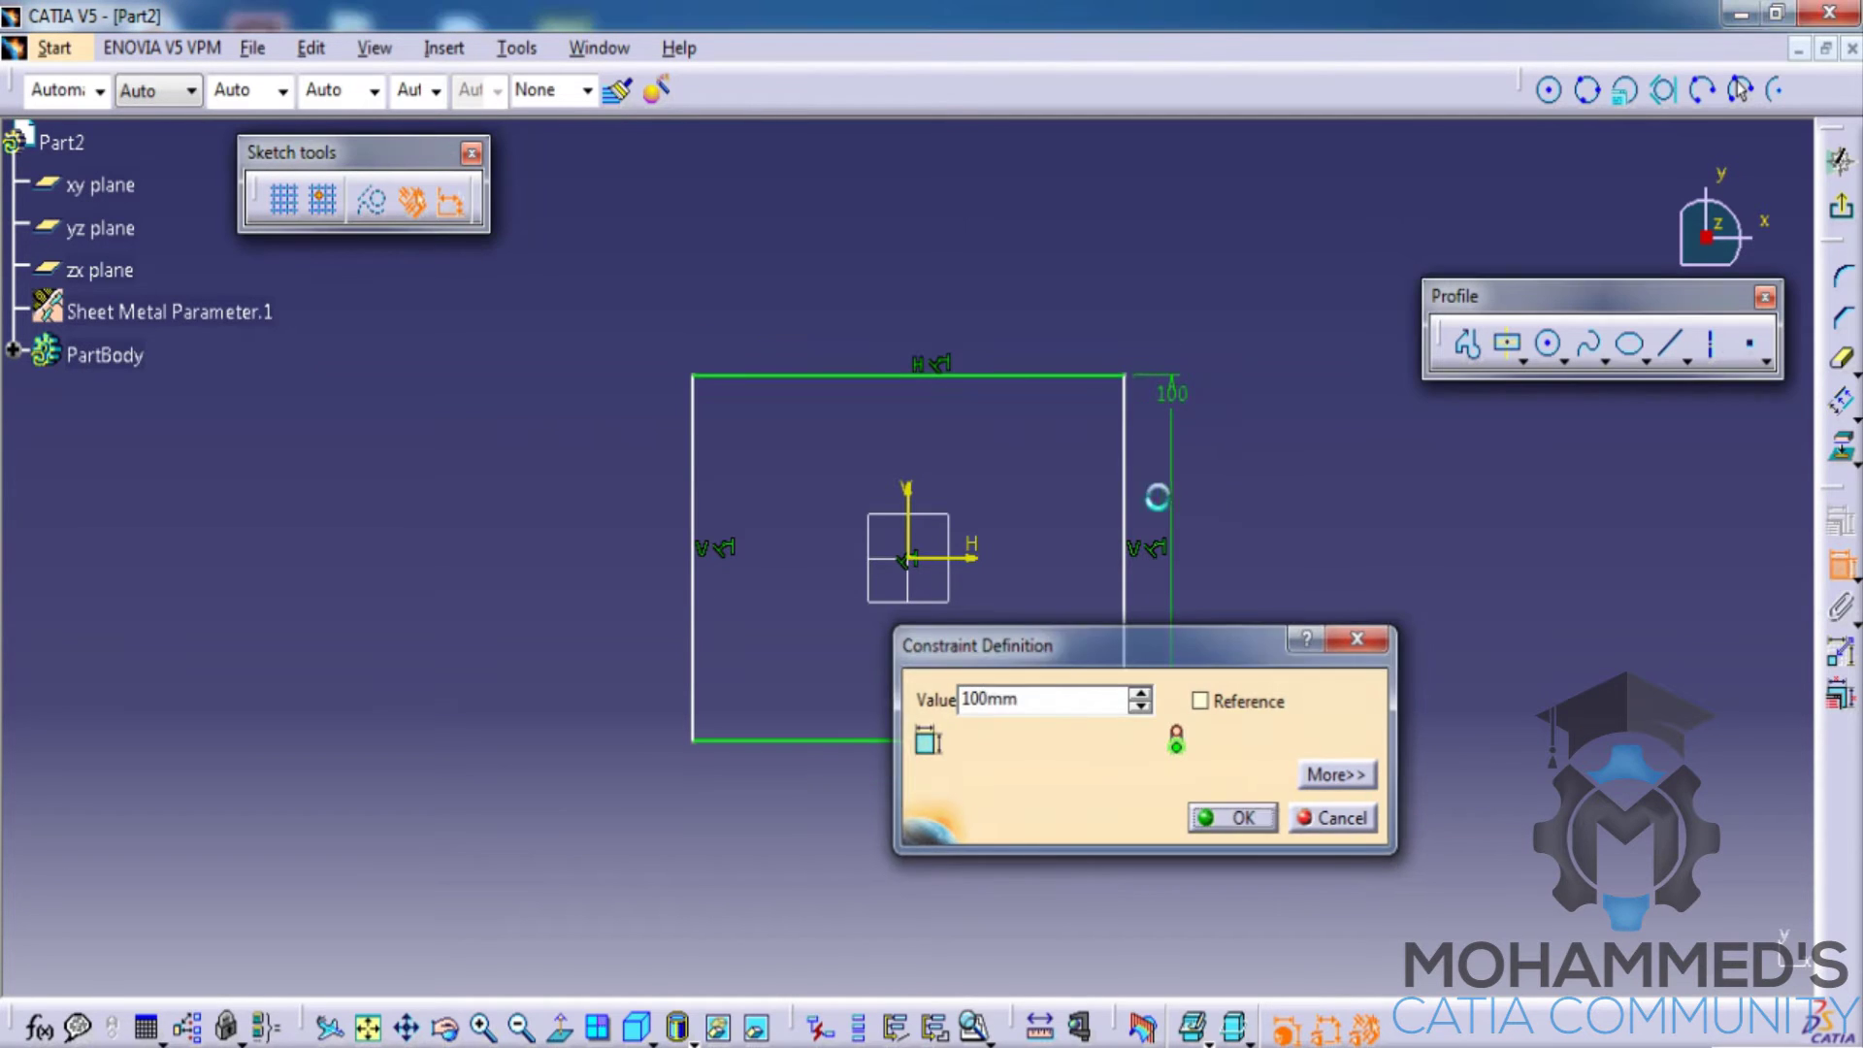
{"action": "left_click", "coordinate": [1040, 376]}
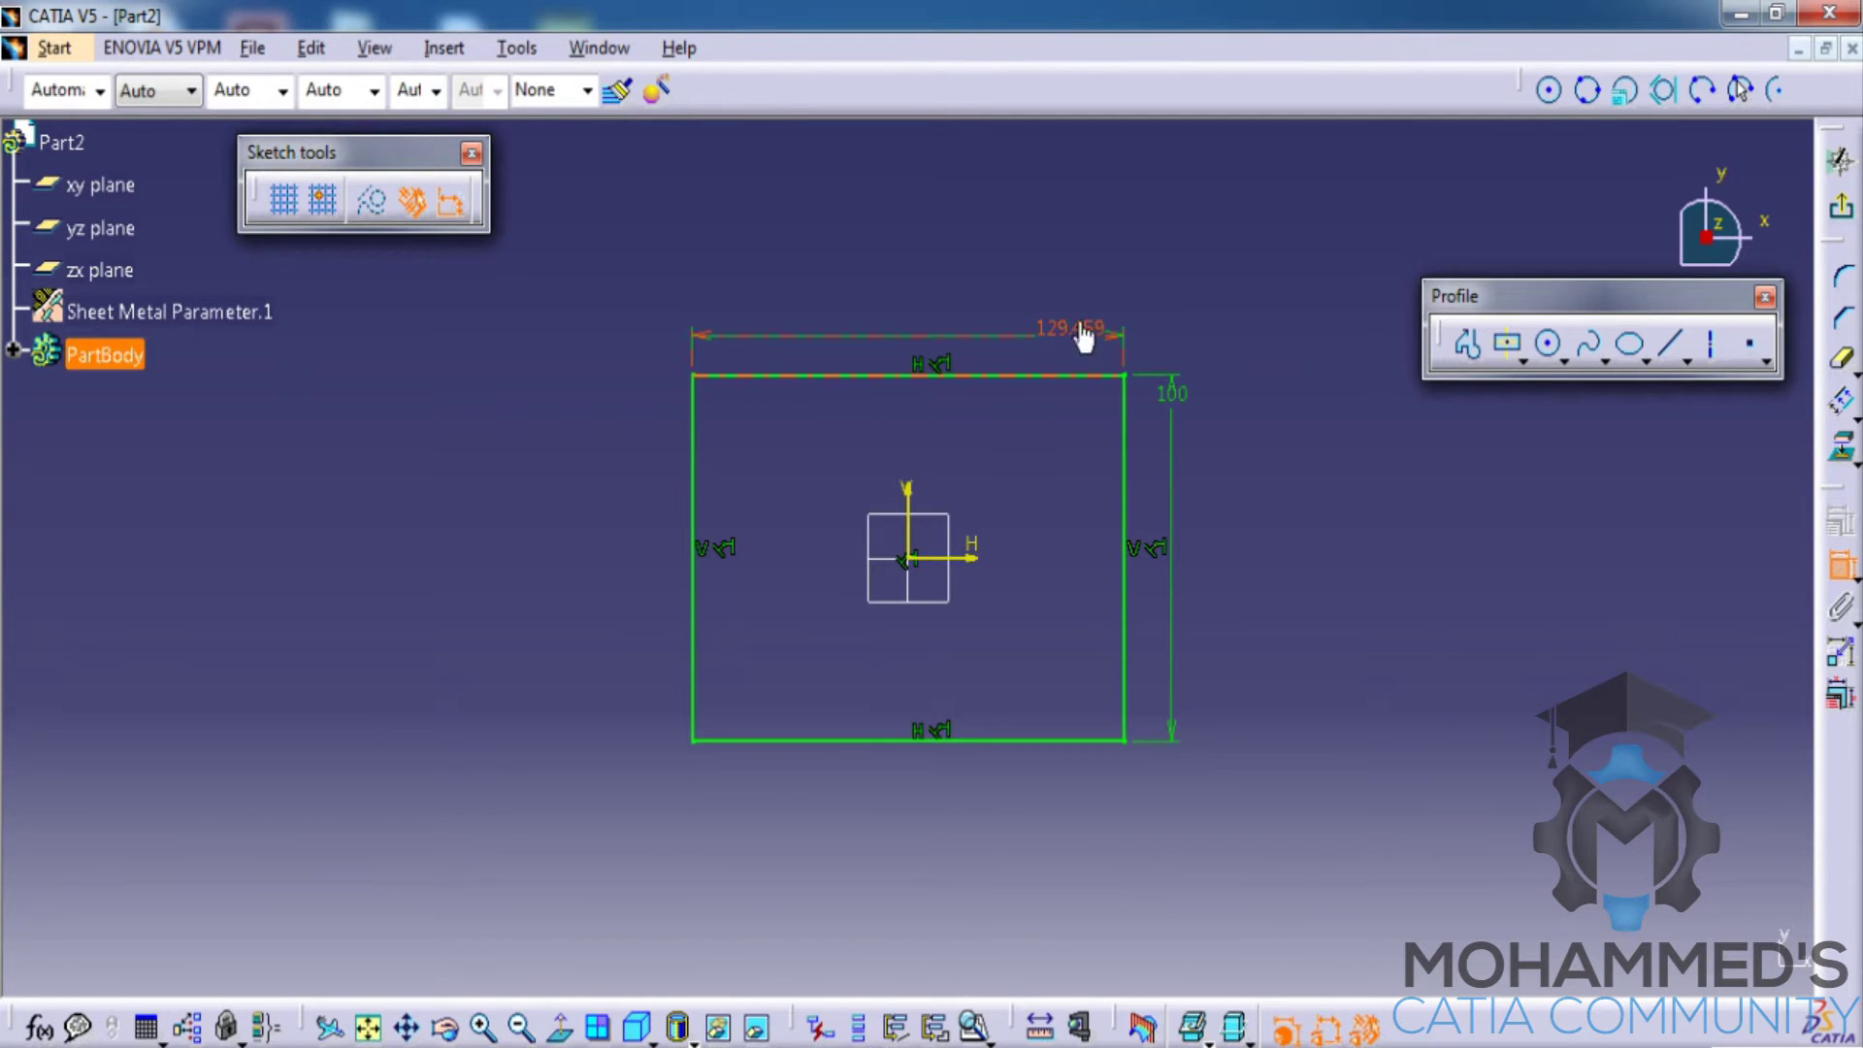
{"action": "double_click", "coordinate": [1084, 338]}
{"action": "type", "text": "100"}
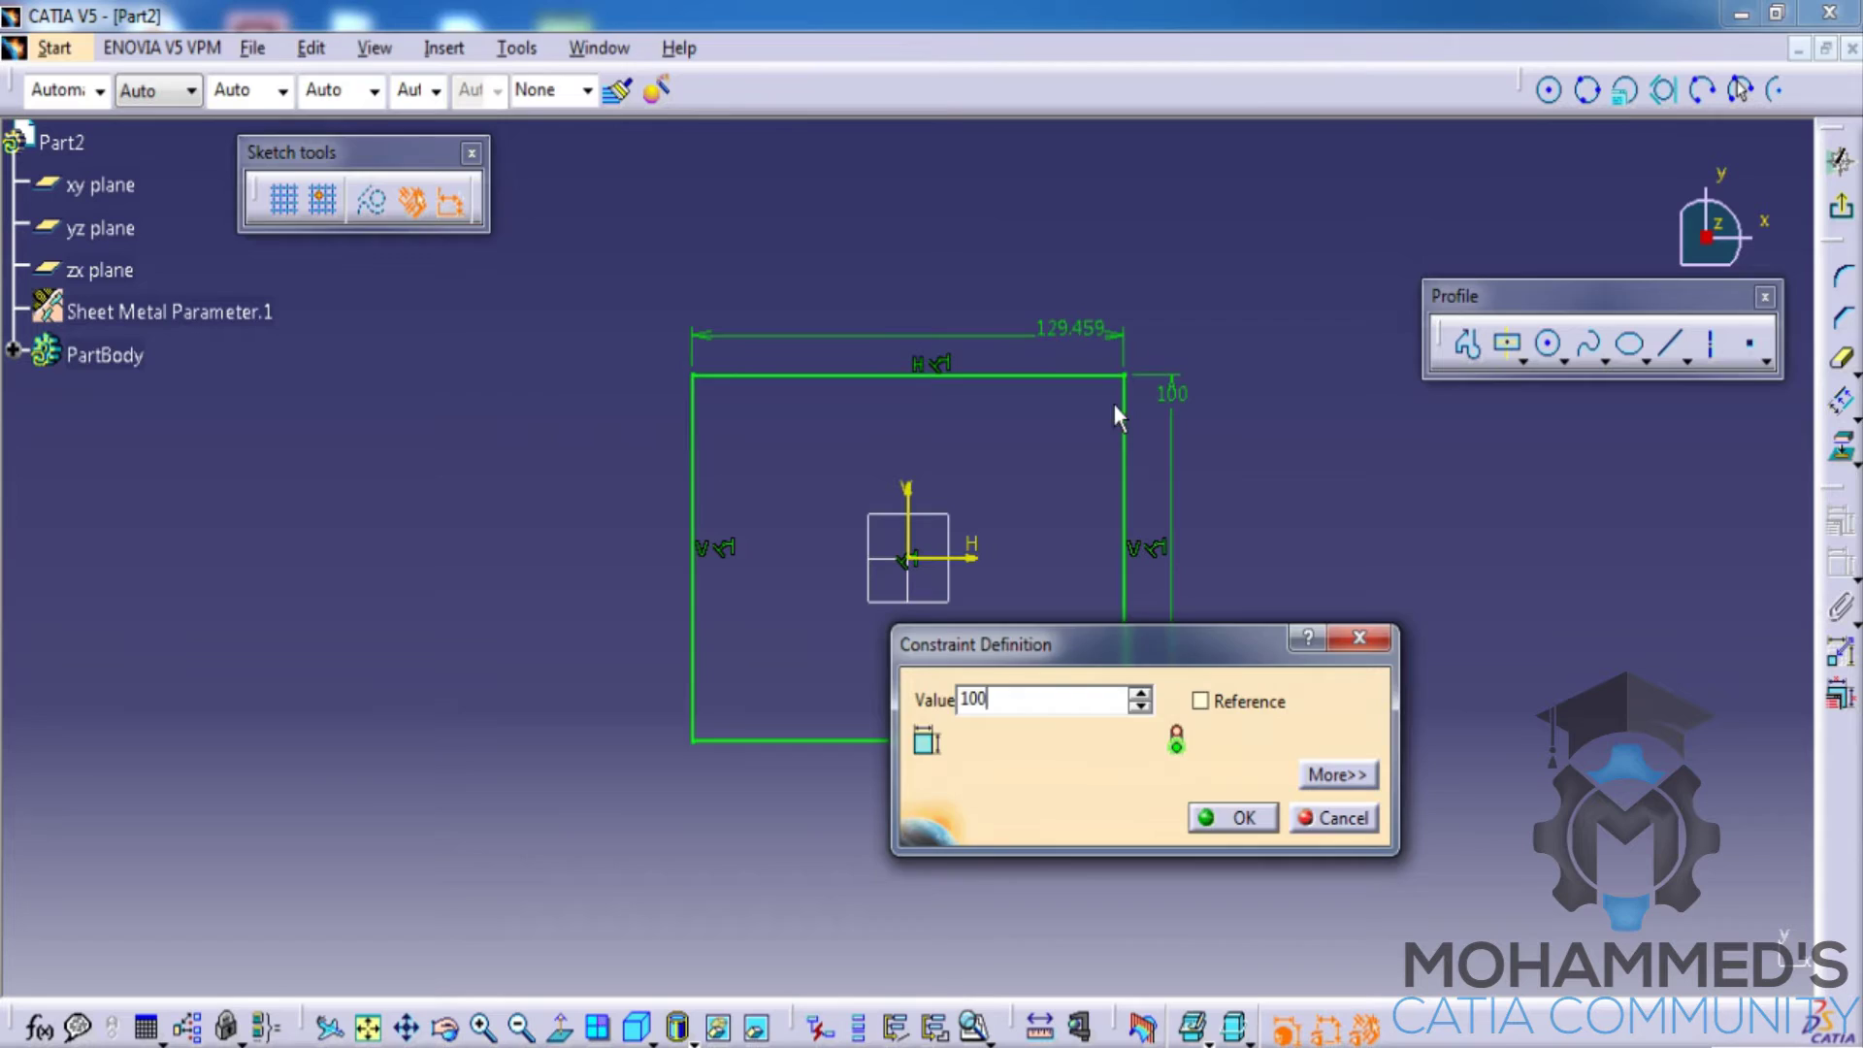
{"action": "key", "text": "Return"}
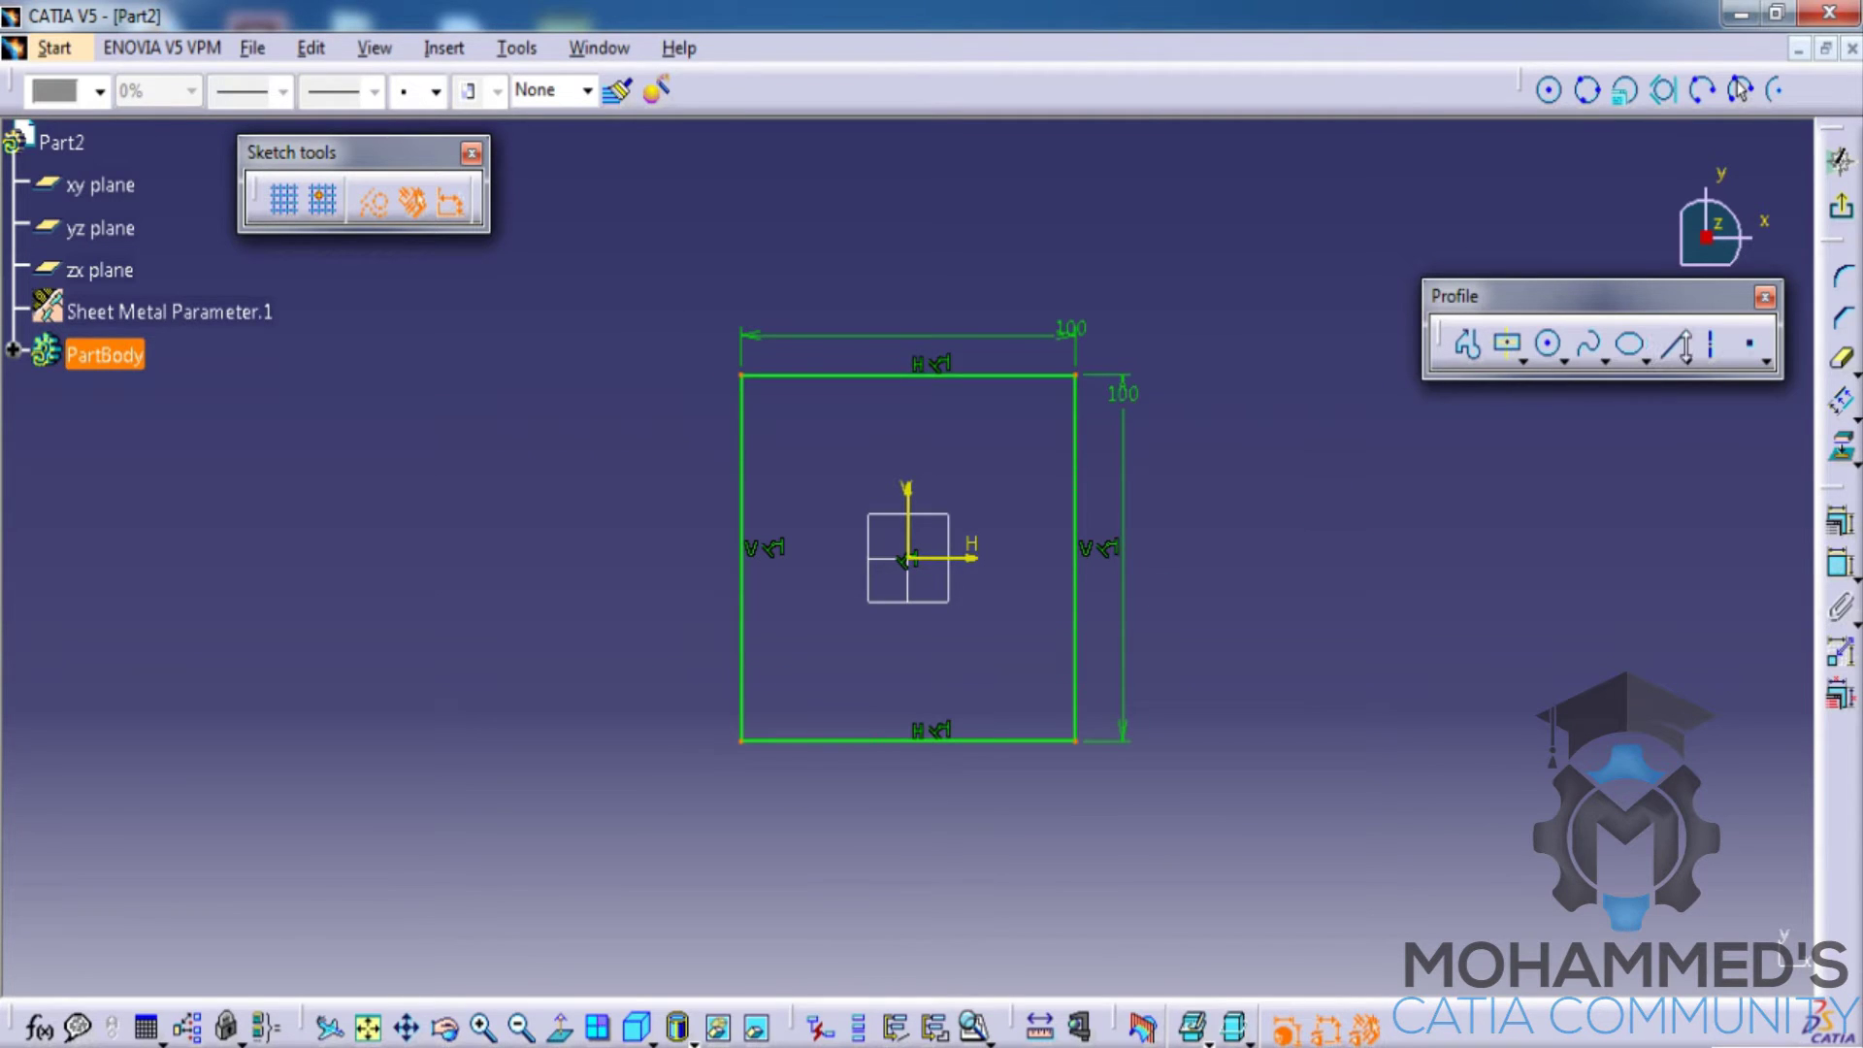
Step: Round all four square corners with a 20 mm corner radius and exit the sketch
{"action": "left_click", "coordinate": [1843, 282]}
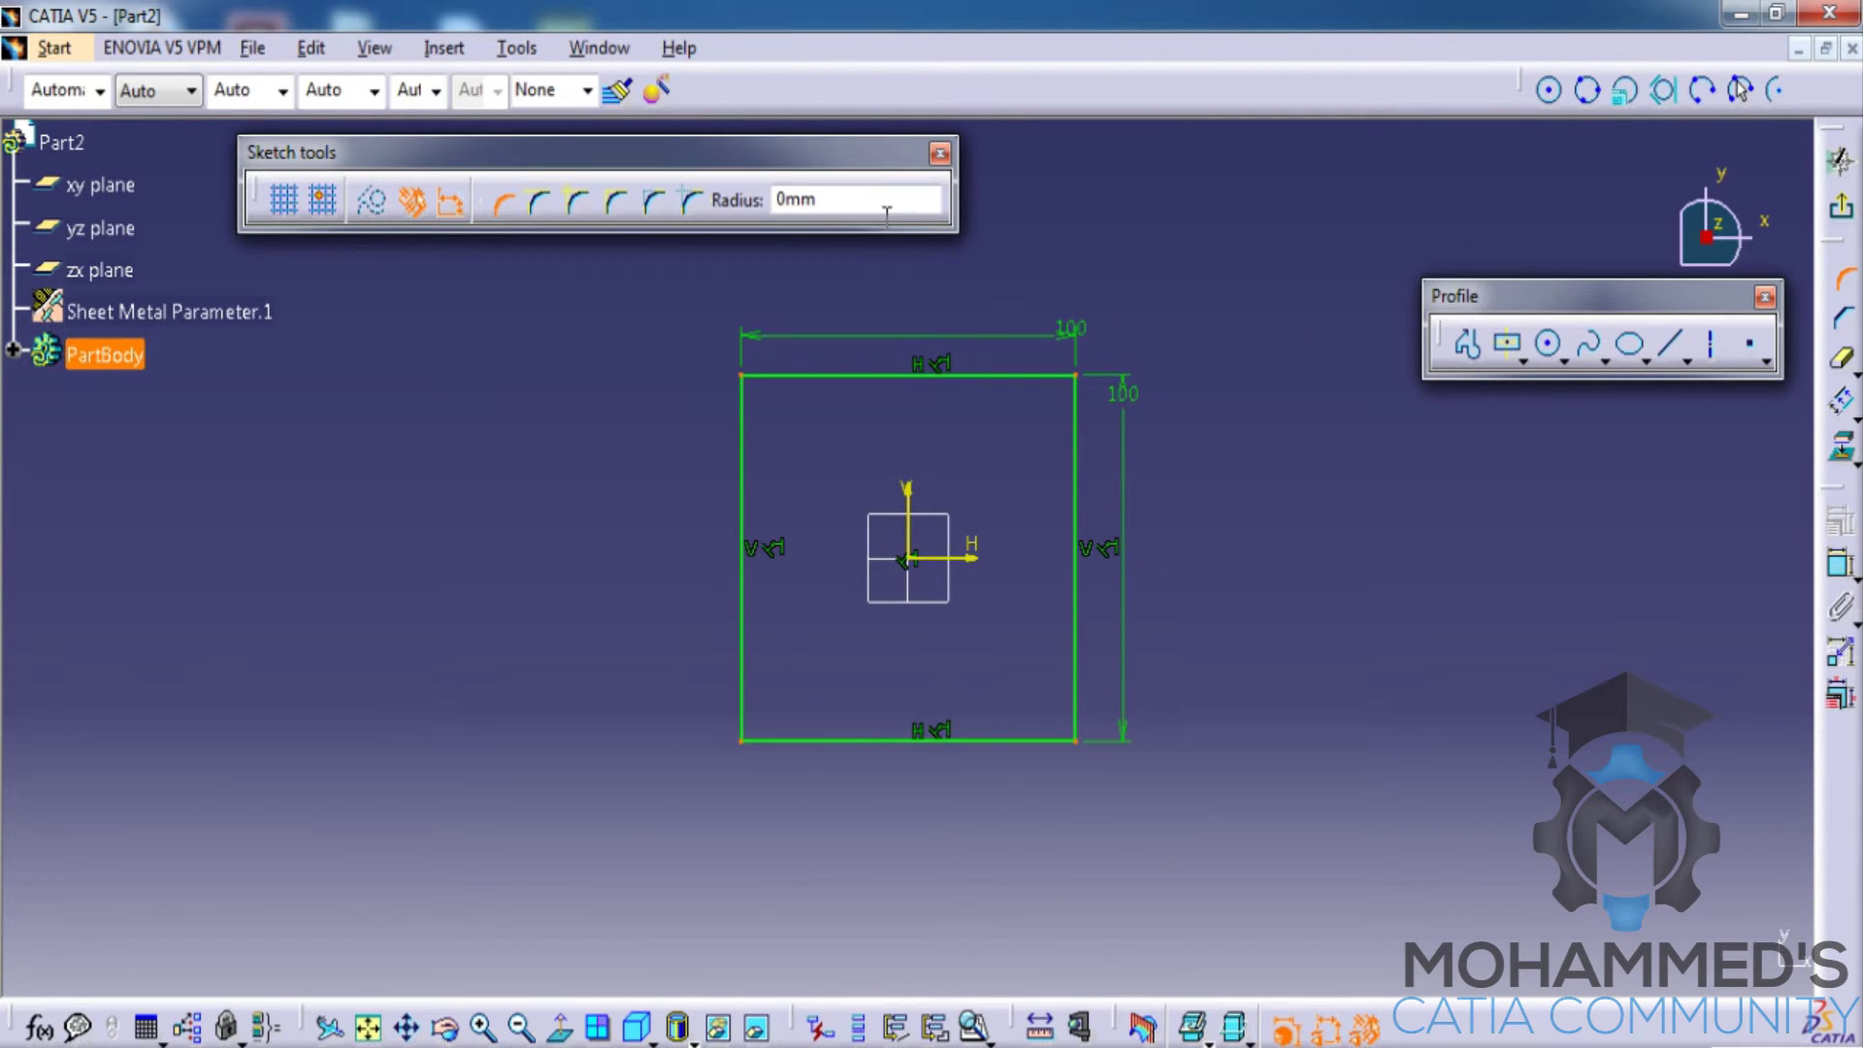
{"action": "left_click", "coordinate": [886, 206]}
{"action": "type", "text": "20"}
{"action": "key", "text": "Return"}
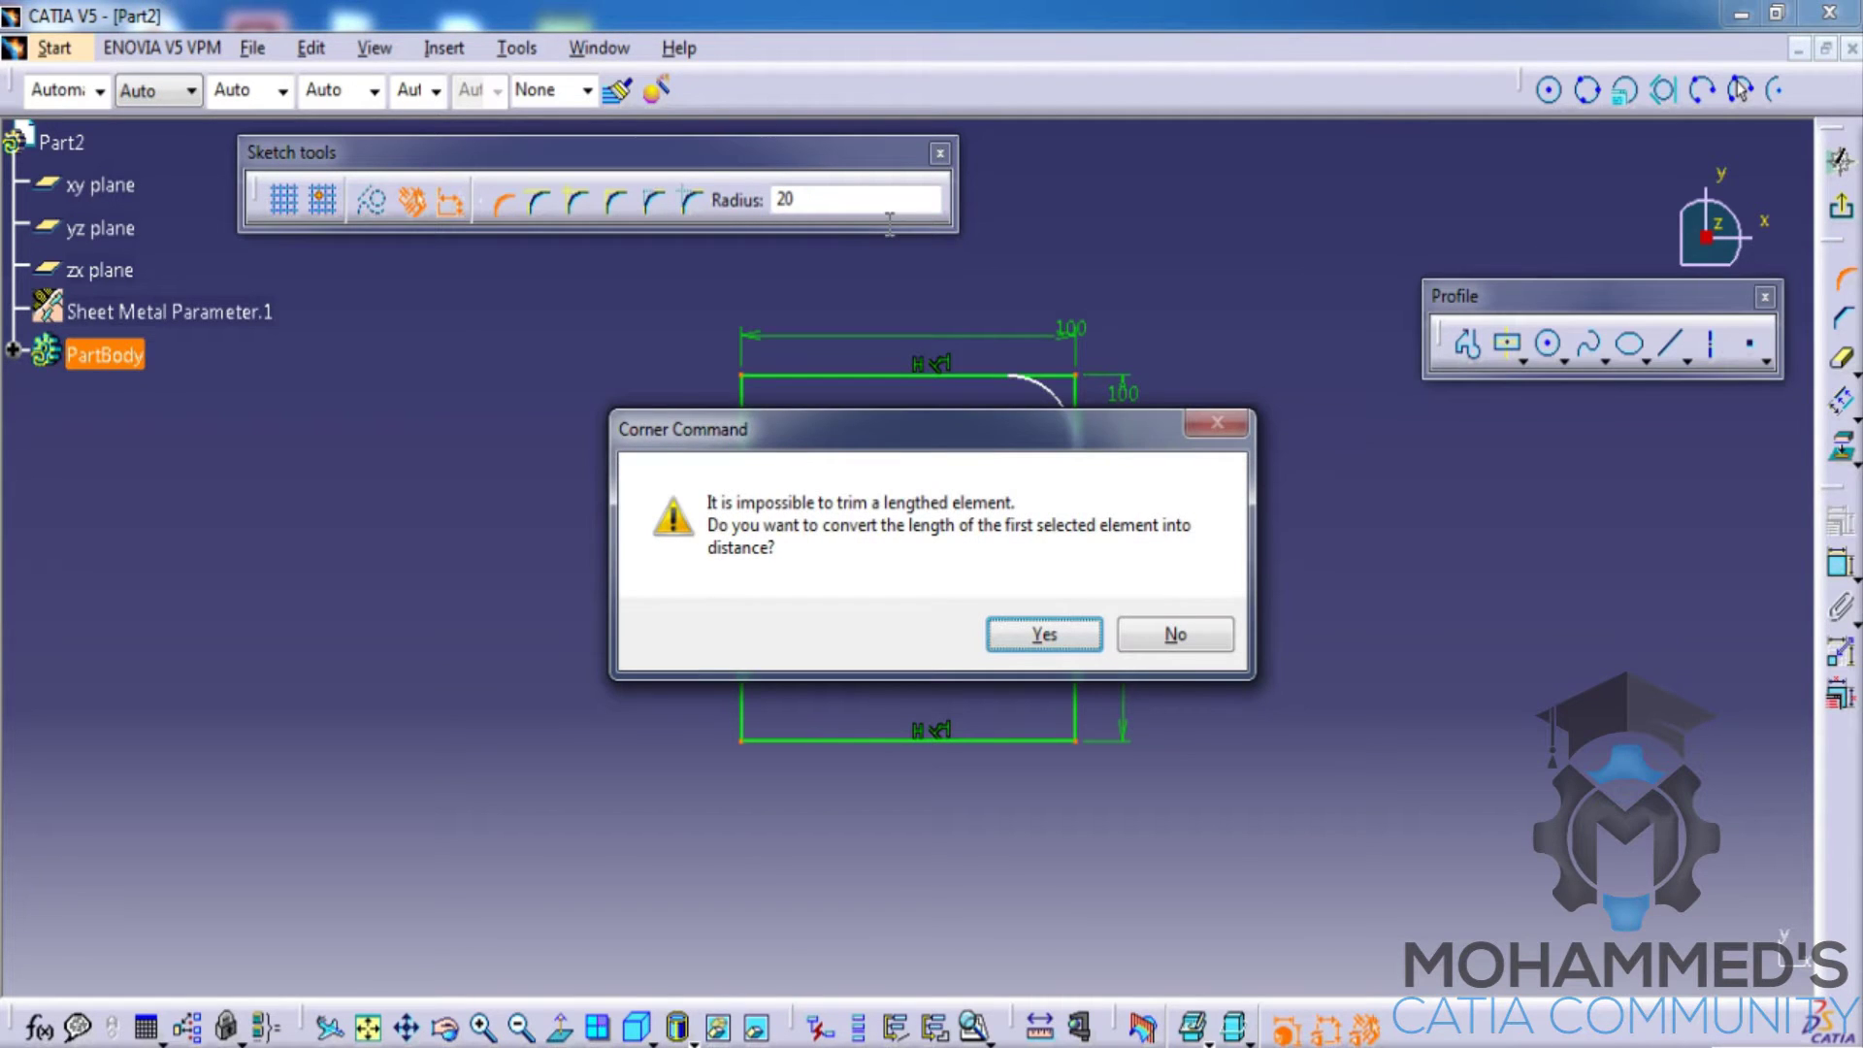
{"action": "key", "text": "Return"}
{"action": "key", "text": "Return"}
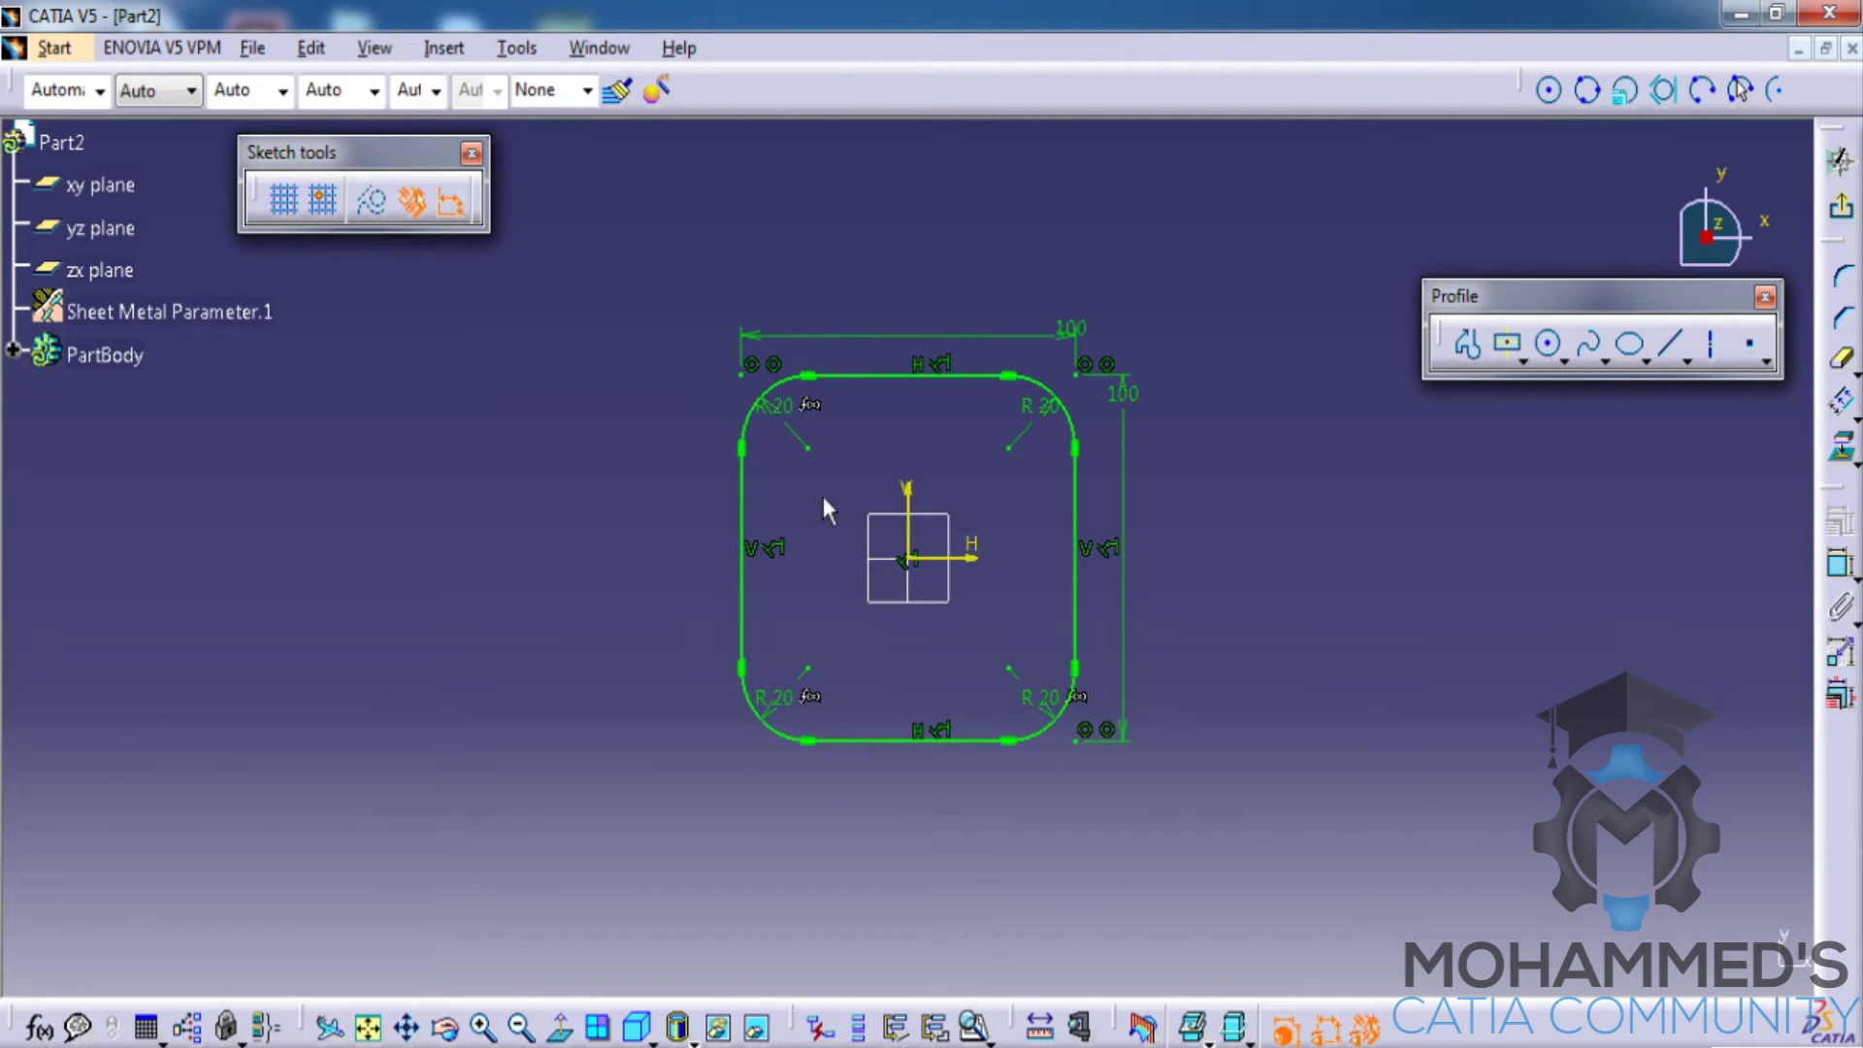
{"action": "left_click", "coordinate": [1844, 221]}
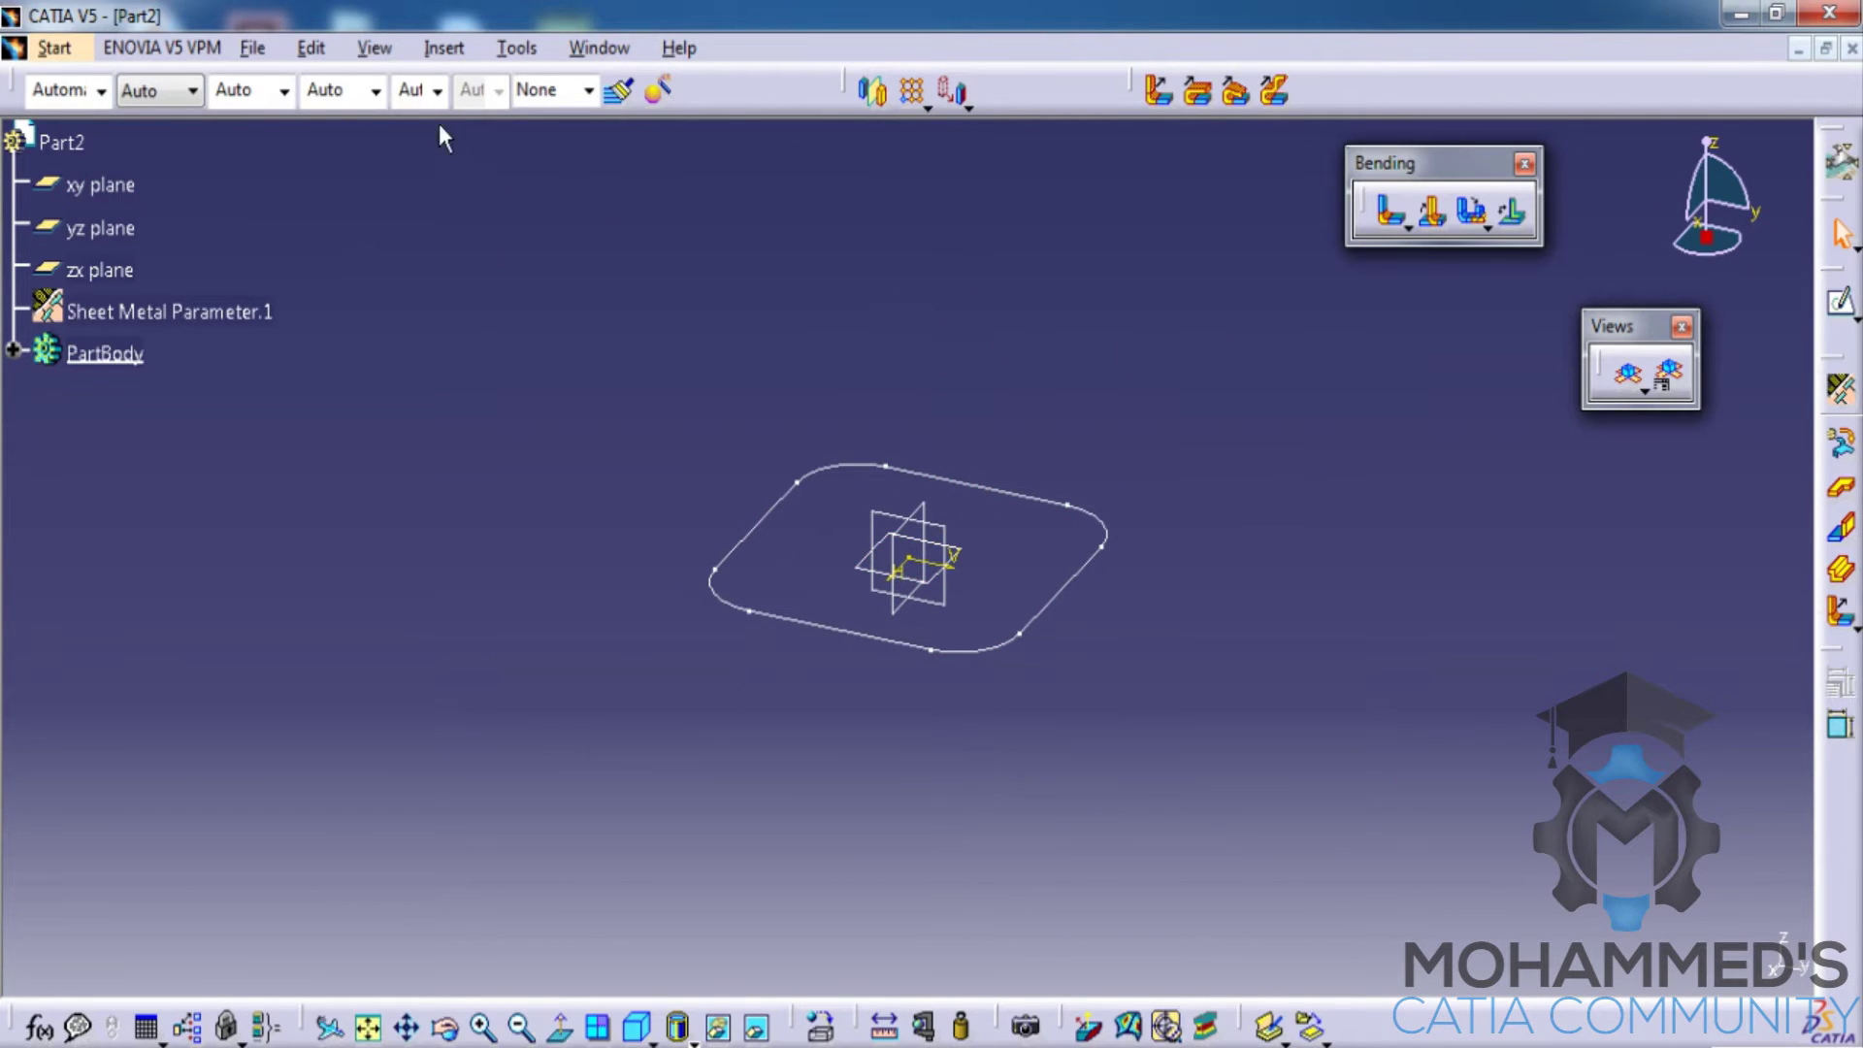
Step: In Wireframe and Surface Design, create Plane.1 offset 100 mm from the xy plane
{"action": "left_click", "coordinate": [162, 47]}
{"action": "mouse_move", "coordinate": [109, 119]}
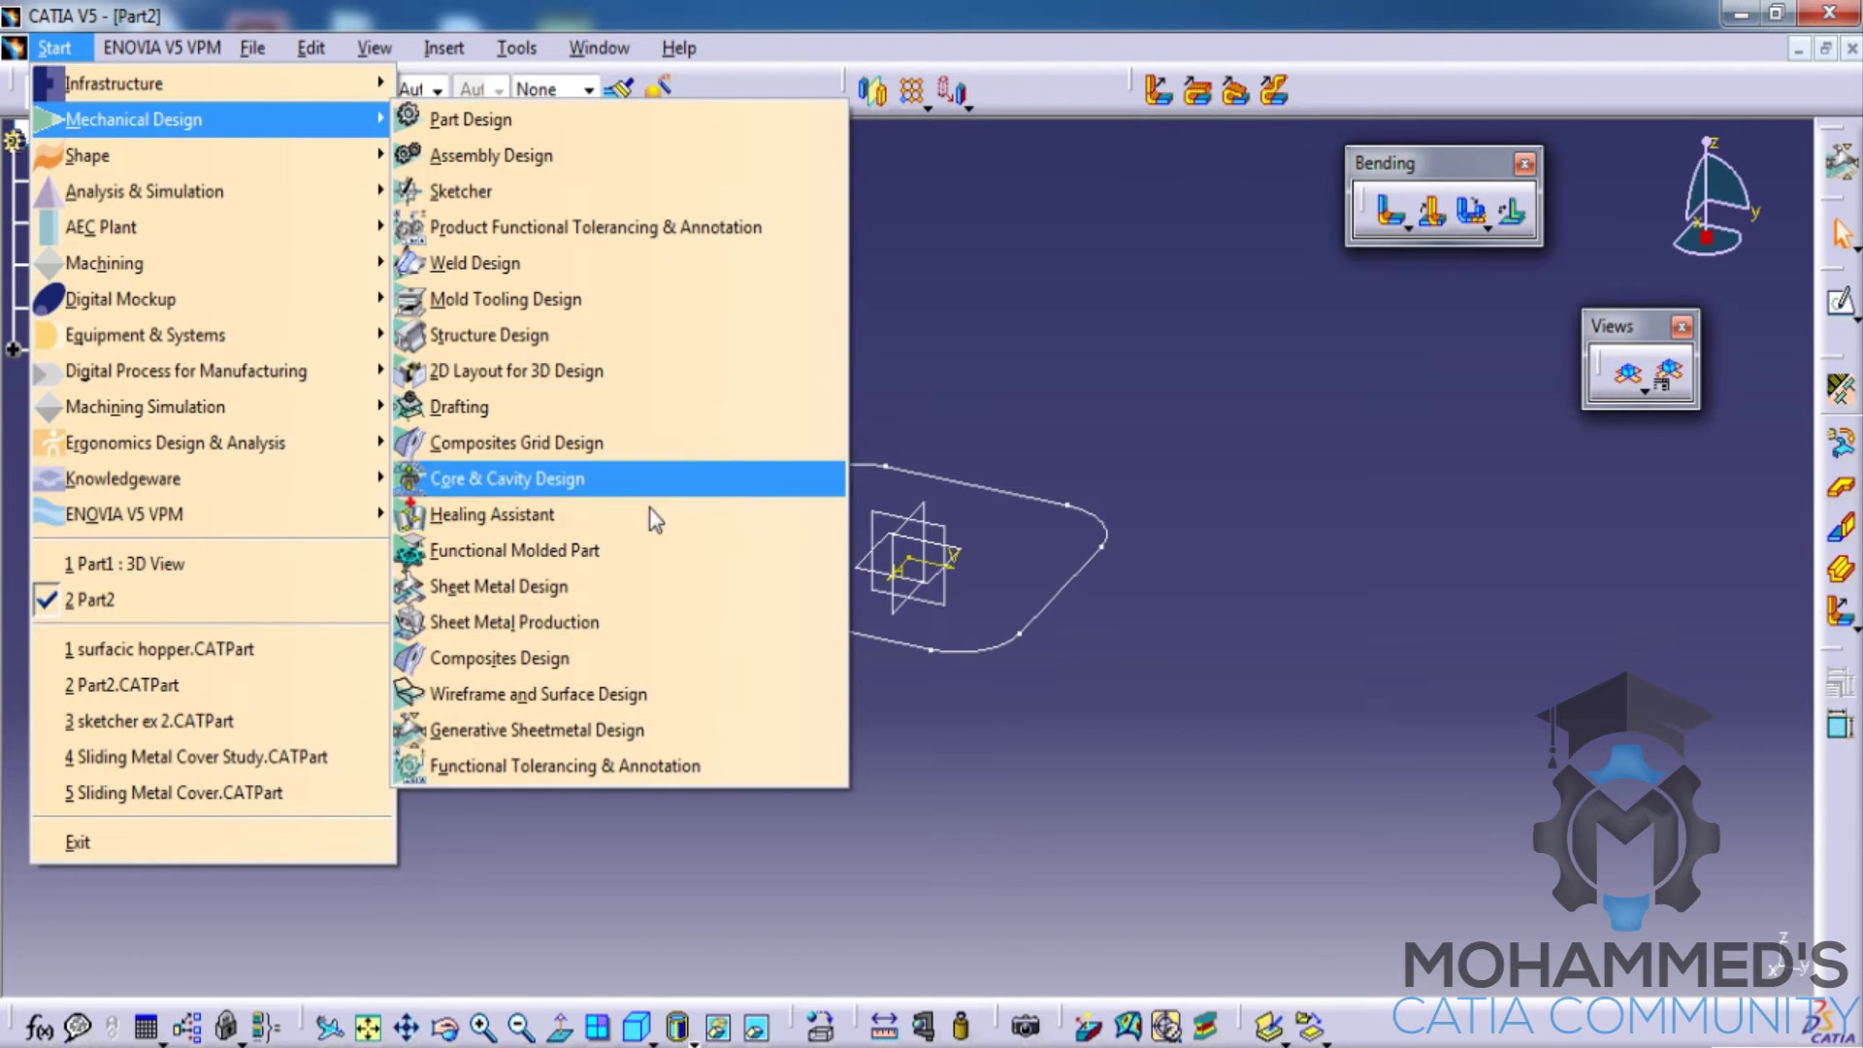
{"action": "left_click", "coordinate": [636, 695]}
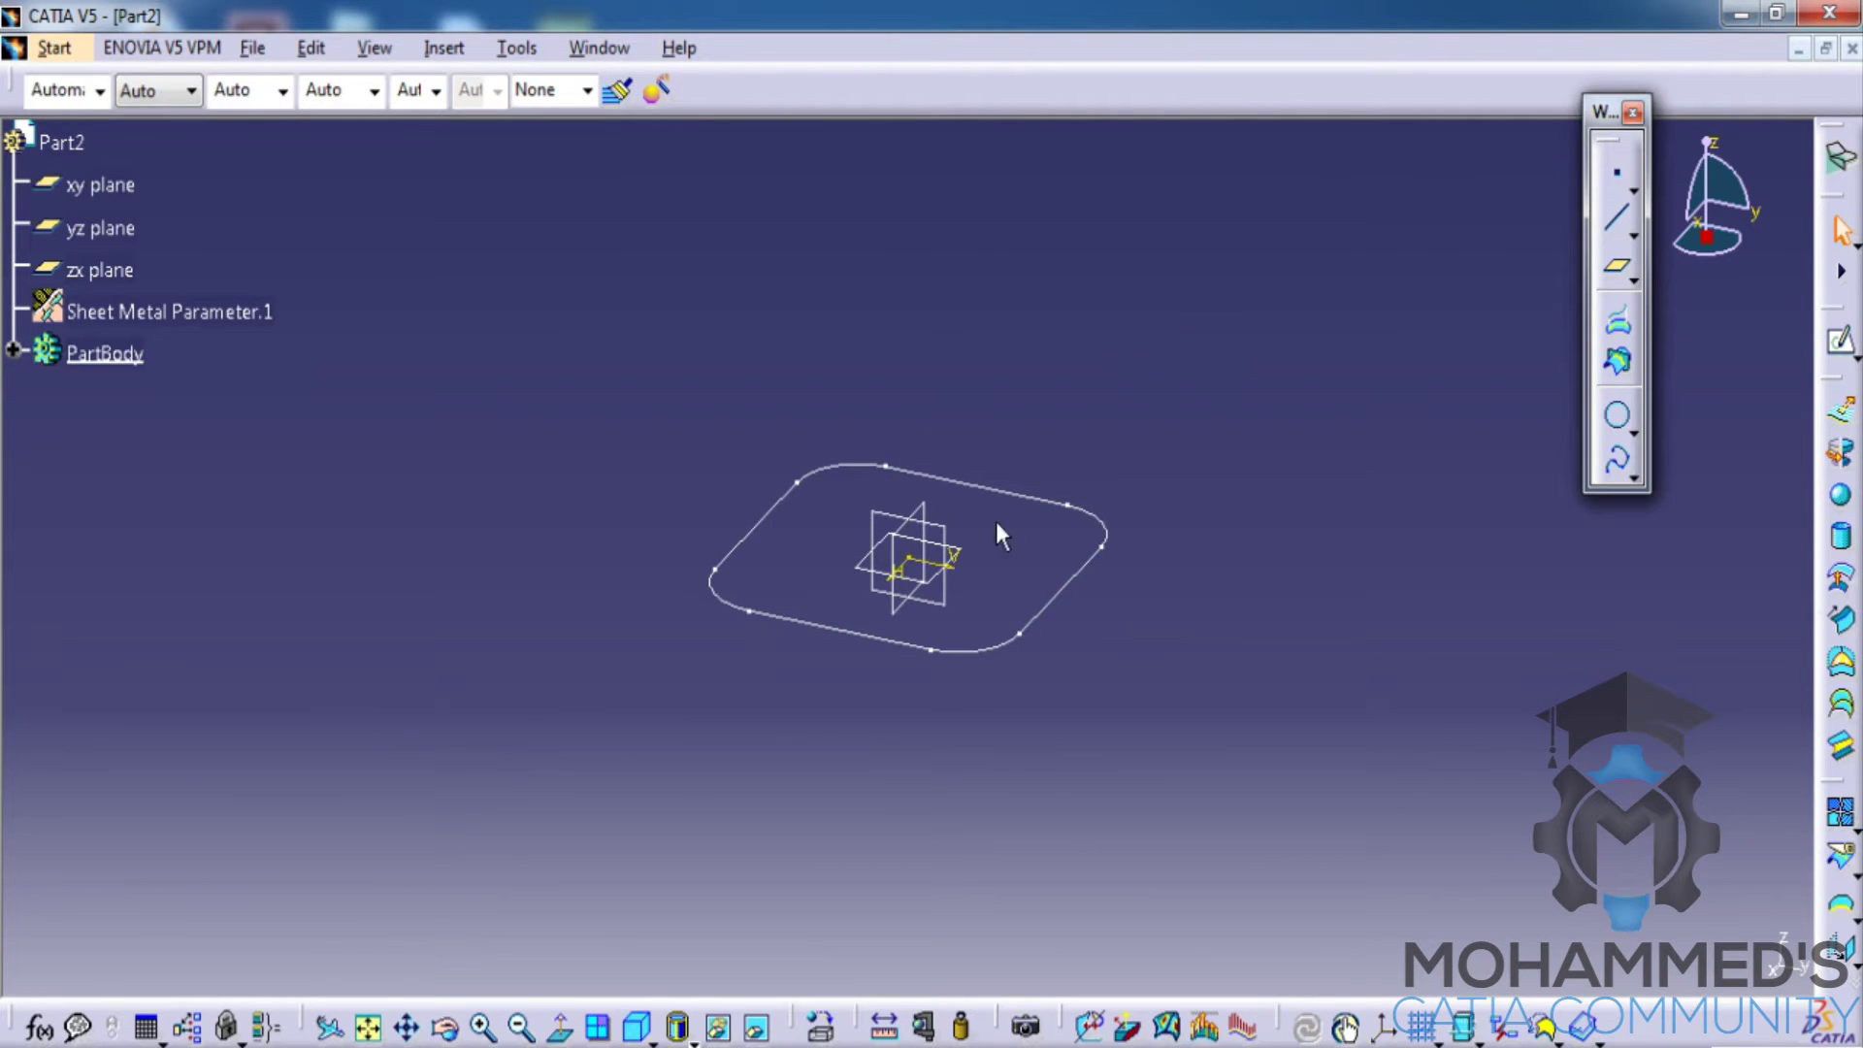
{"action": "left_click", "coordinate": [958, 559]}
{"action": "left_click", "coordinate": [1621, 273]}
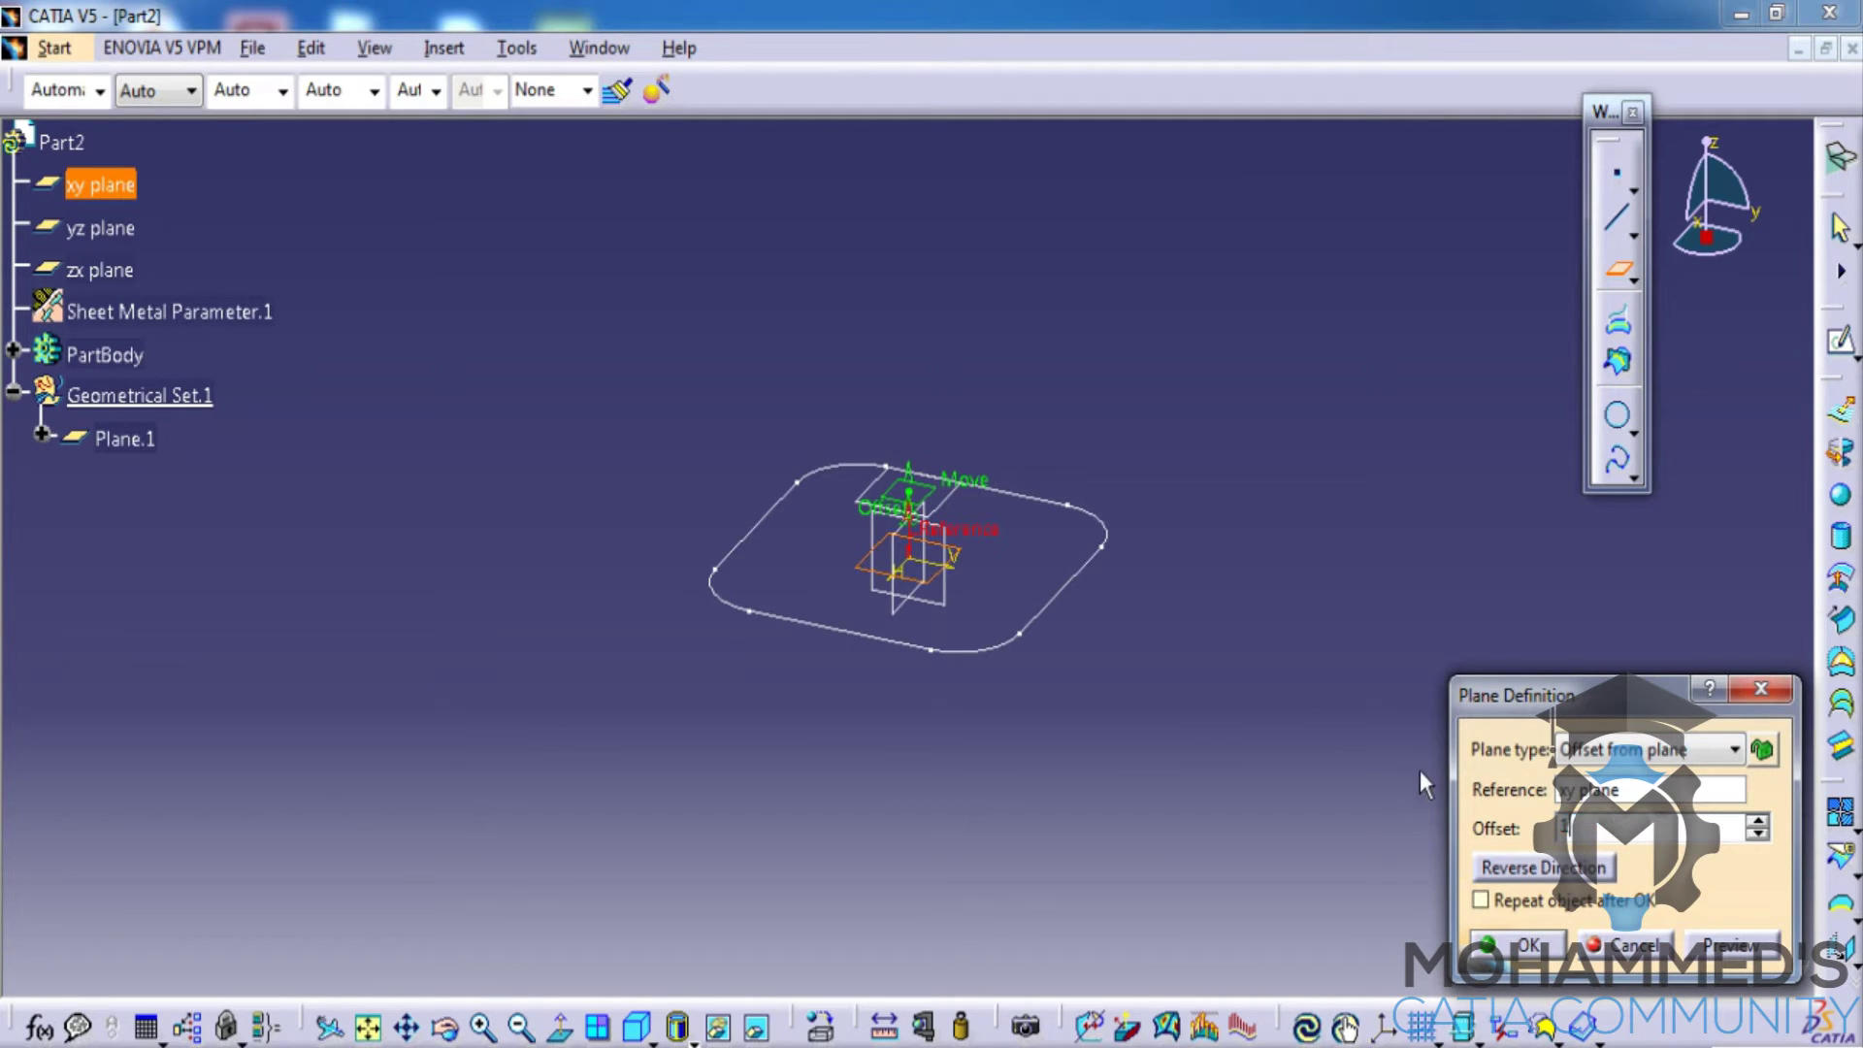
{"action": "left_click", "coordinate": [1519, 944]}
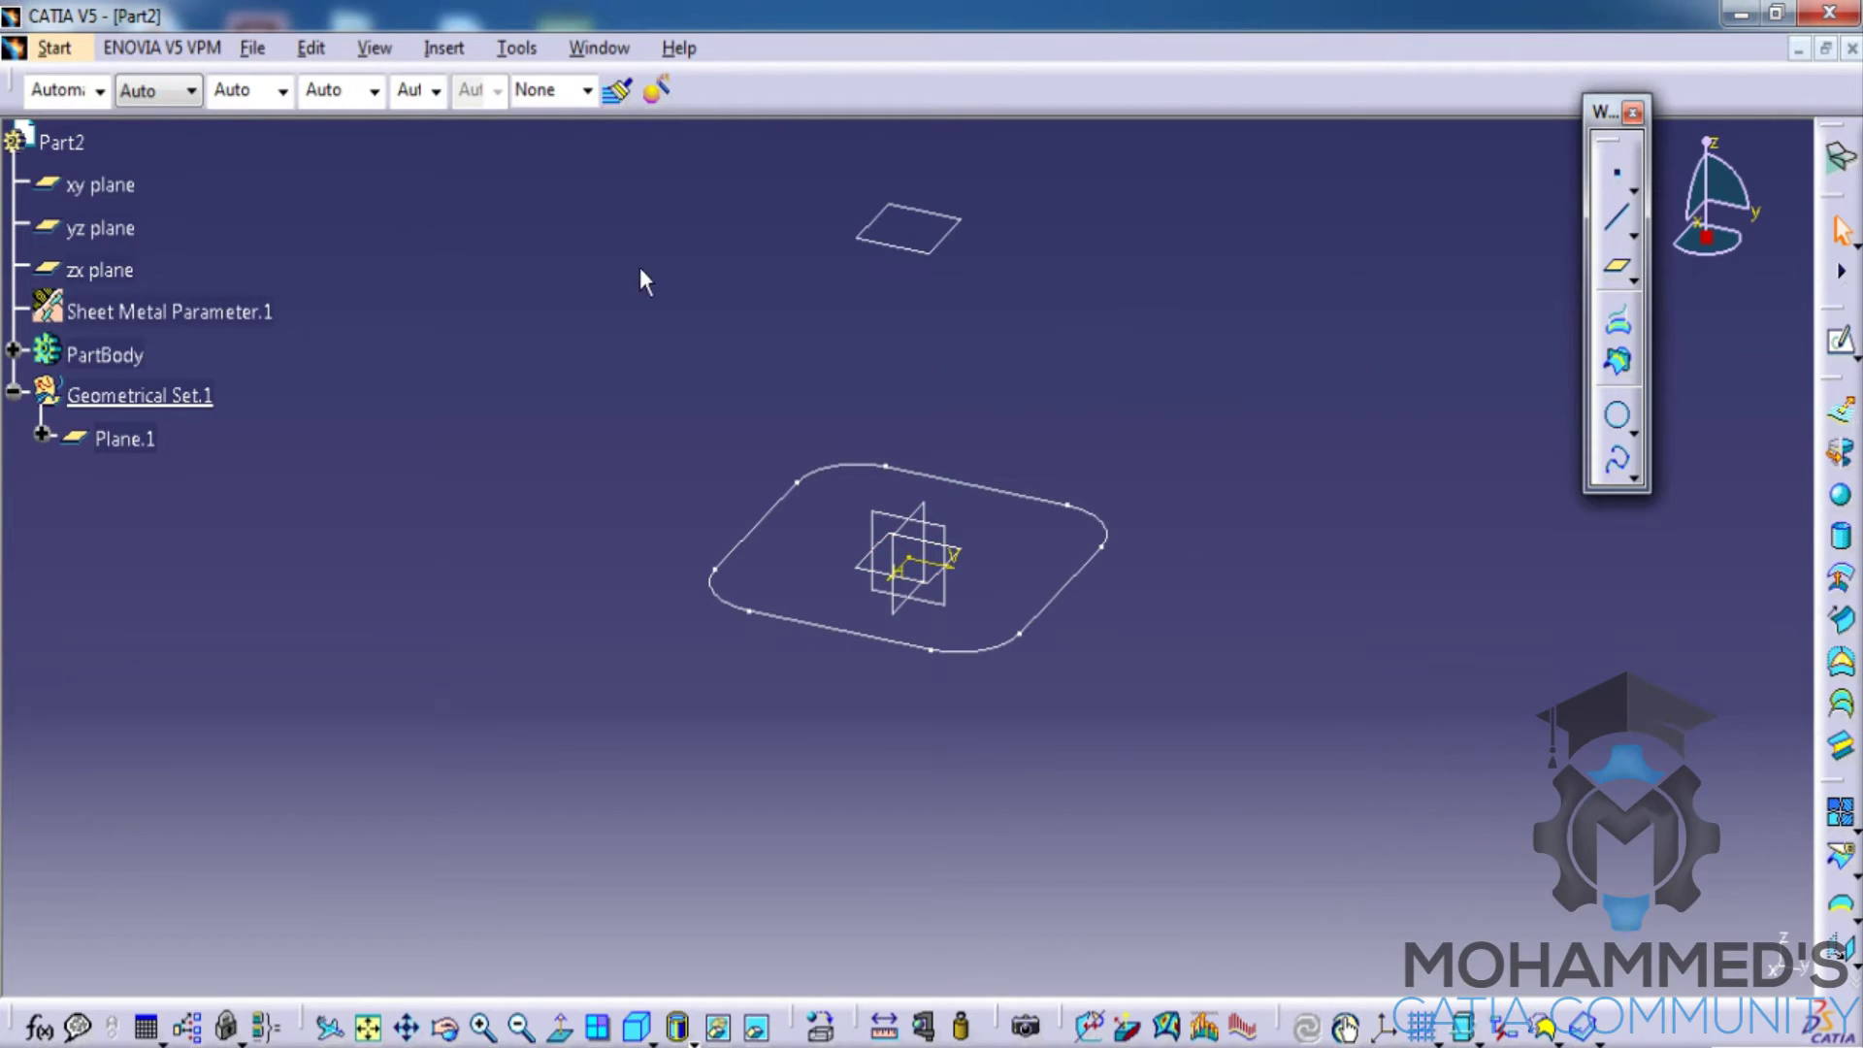
Step: Return to Generative Sheetmetal Design and select Plane.1
{"action": "left_click", "coordinate": [55, 47]}
{"action": "mouse_move", "coordinate": [126, 118]}
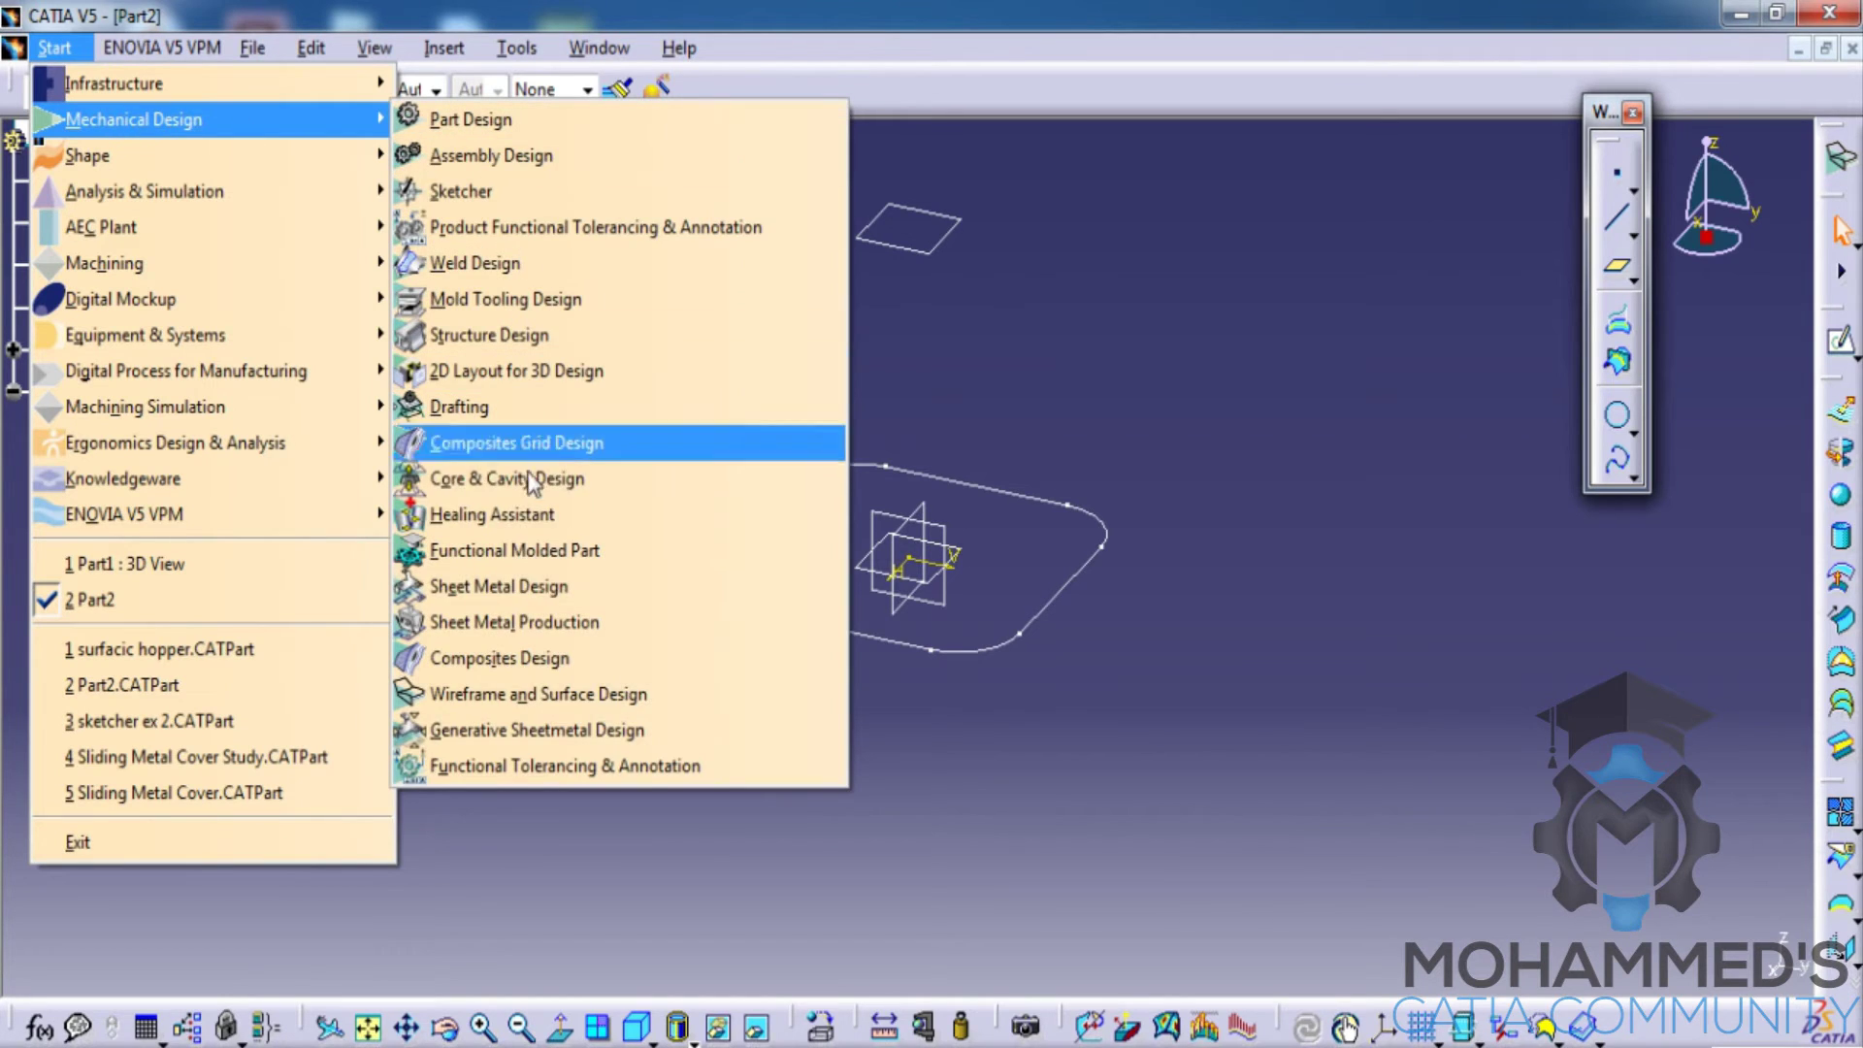
{"action": "left_click", "coordinate": [515, 730]}
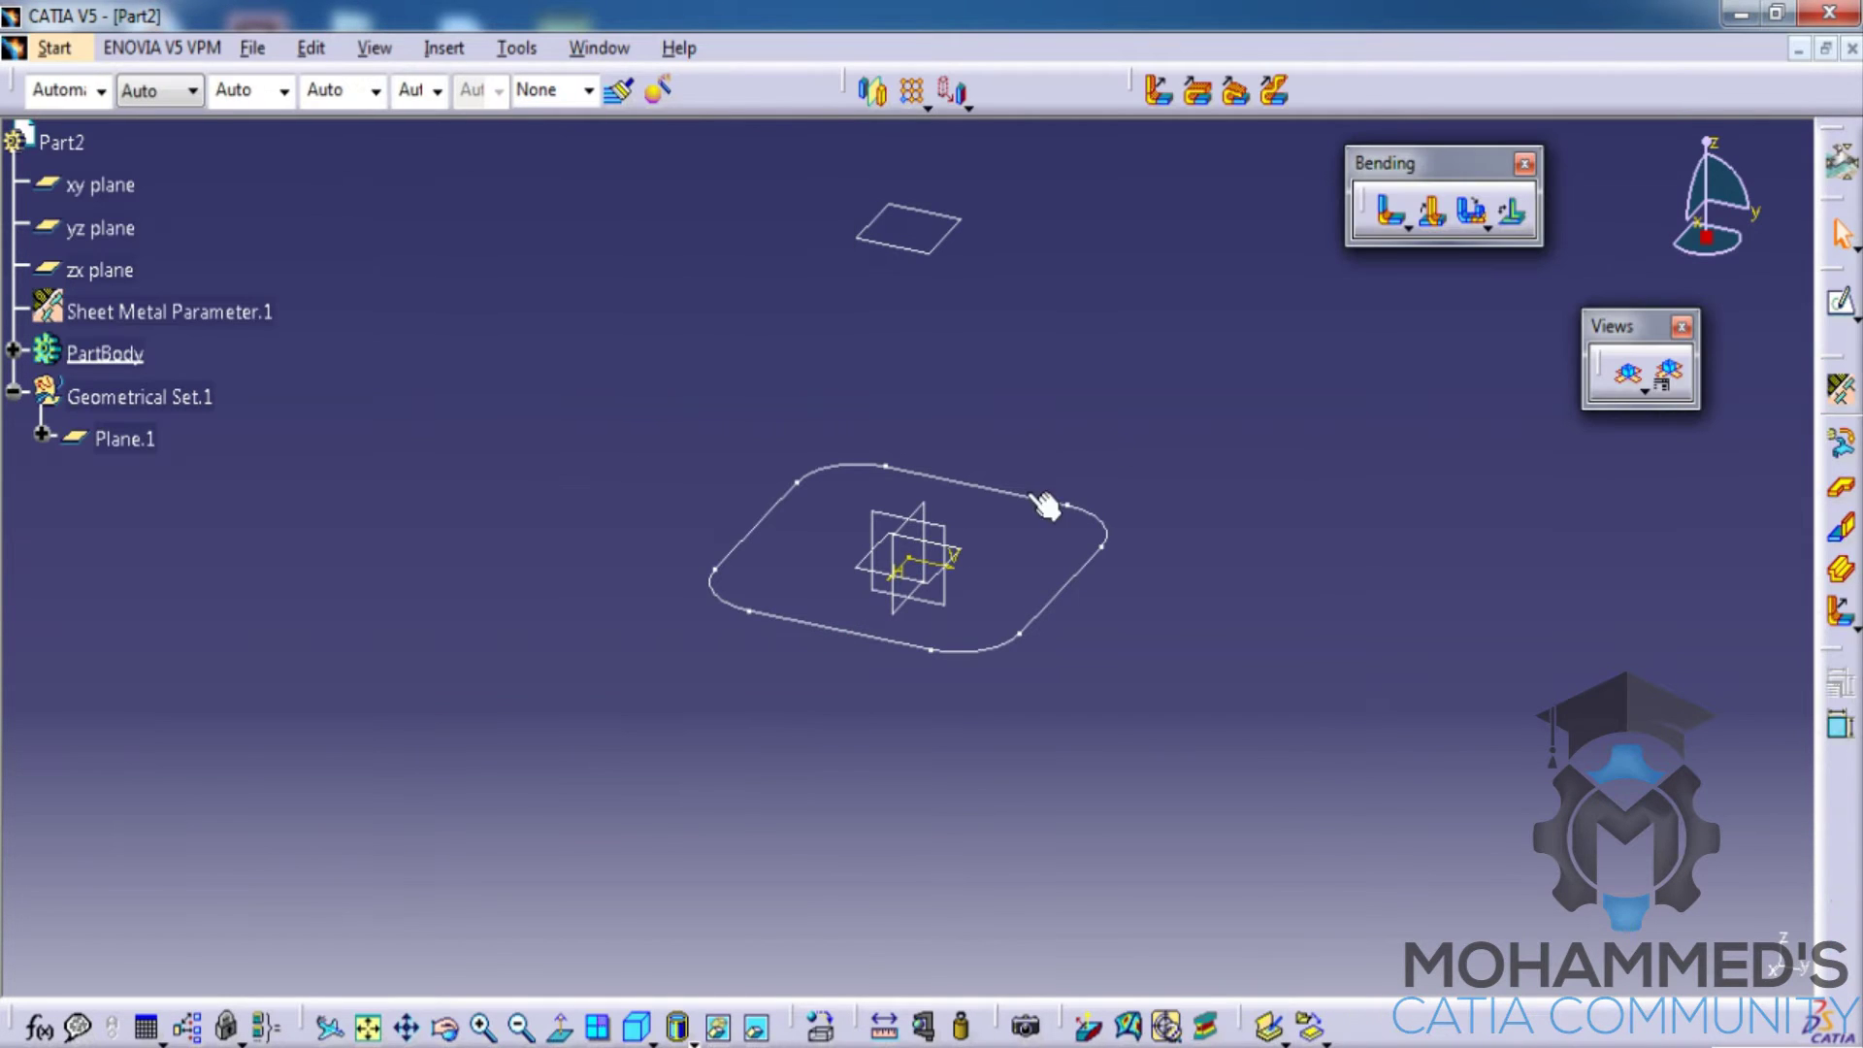
{"action": "left_click", "coordinate": [932, 258]}
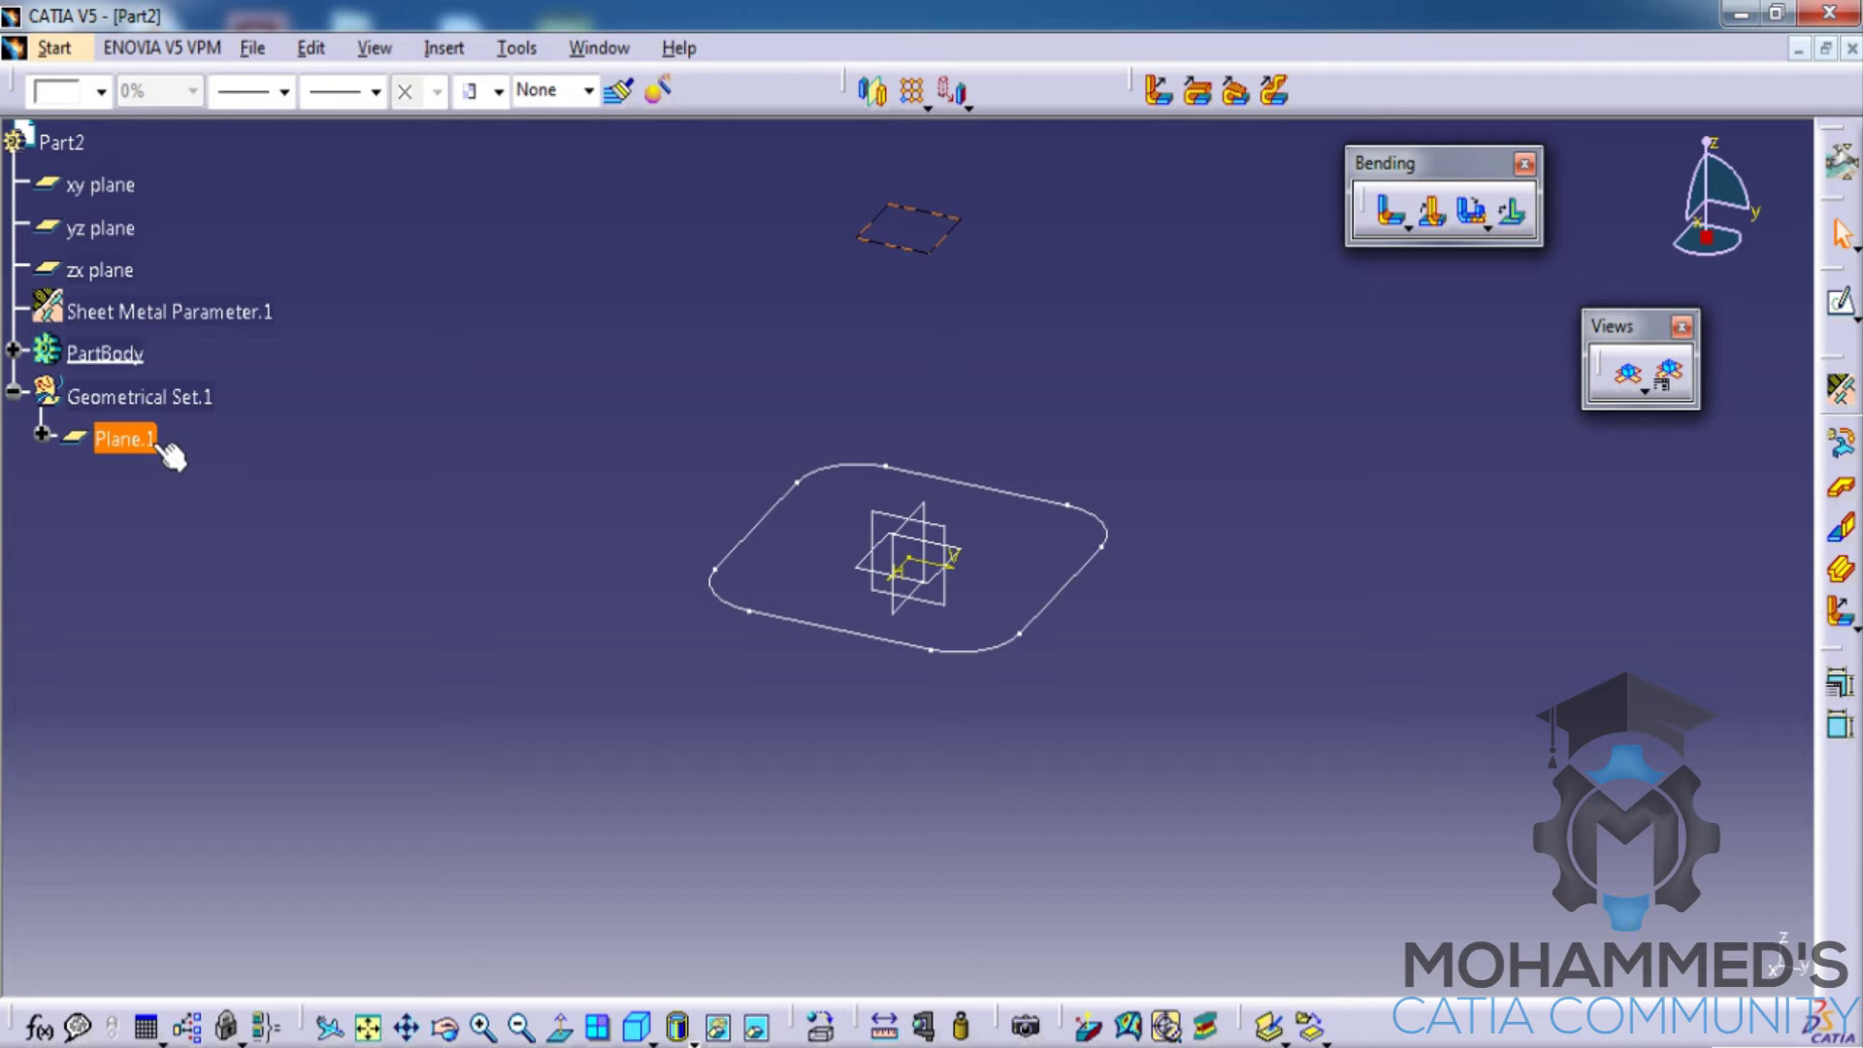
Step: Open a new sketch on the selected Plane.1
{"action": "left_click", "coordinate": [1837, 309]}
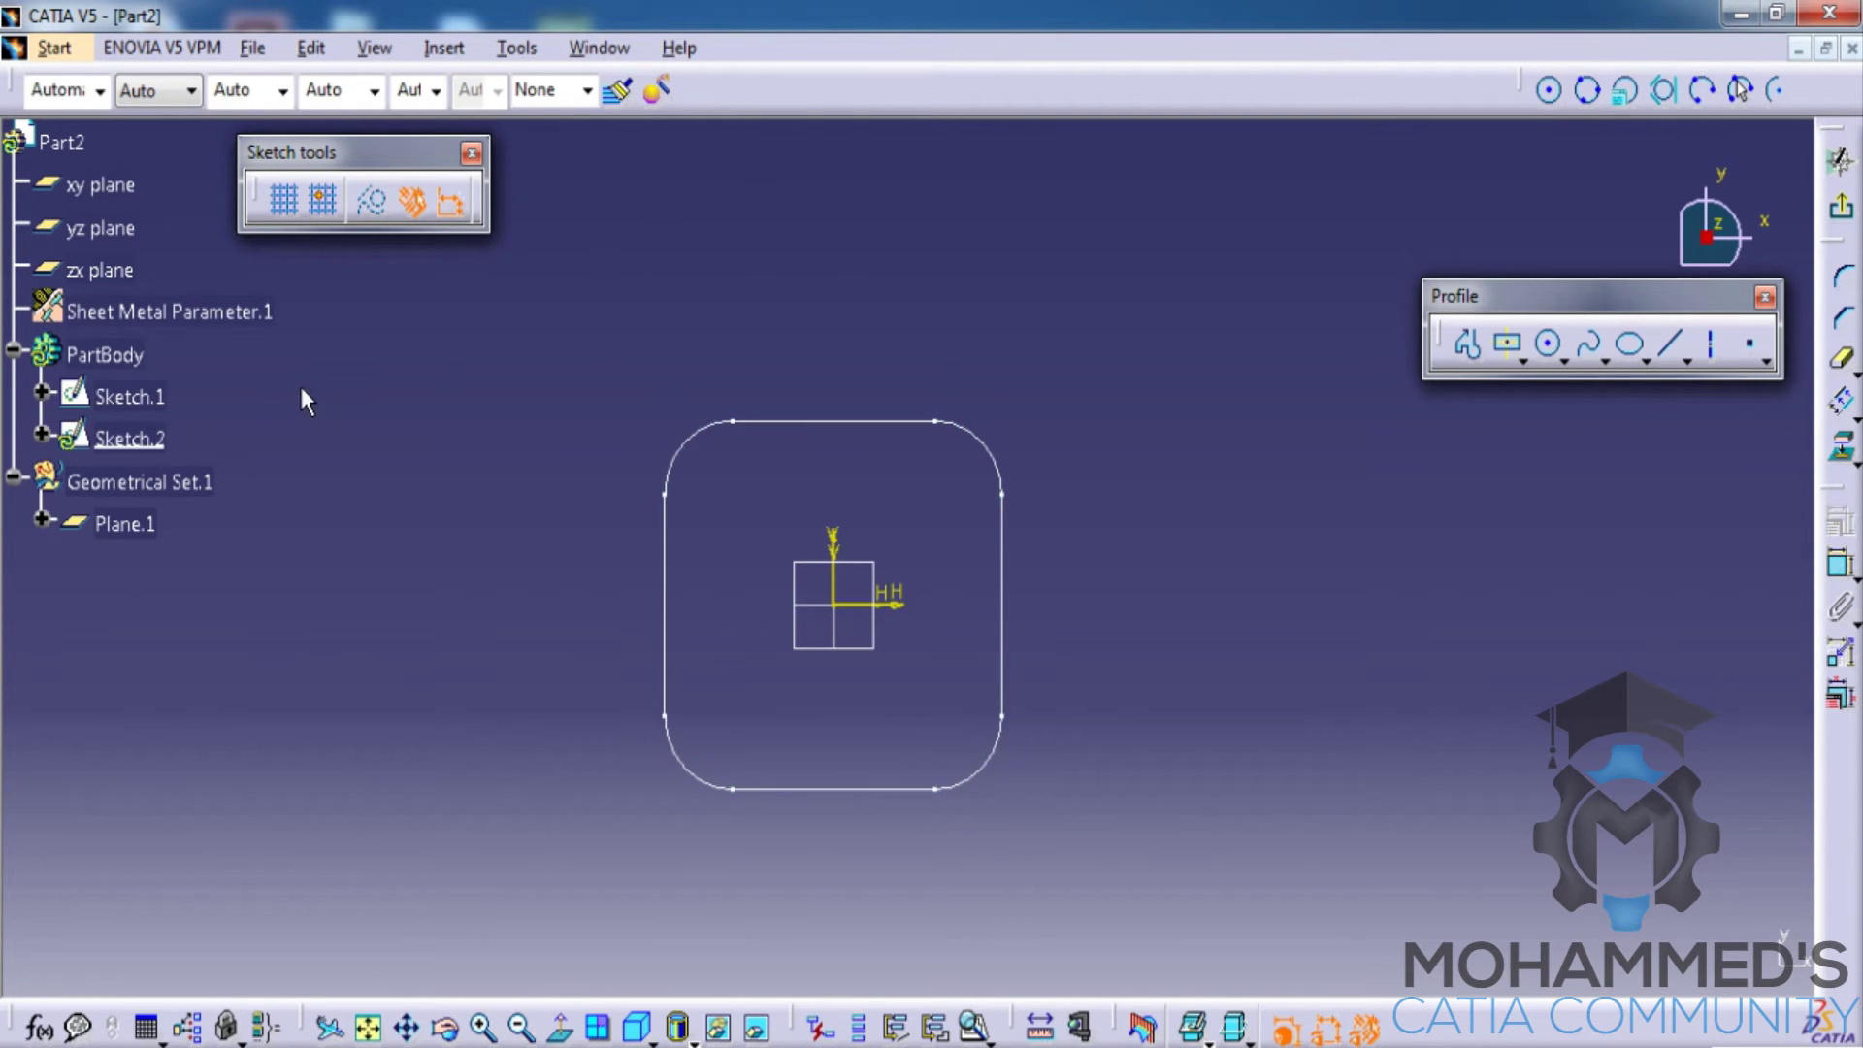
Step: Offset the Sketch.1 profile outward by 20 mm into Sketch.2 and return to 3D
{"action": "left_click", "coordinate": [144, 398]}
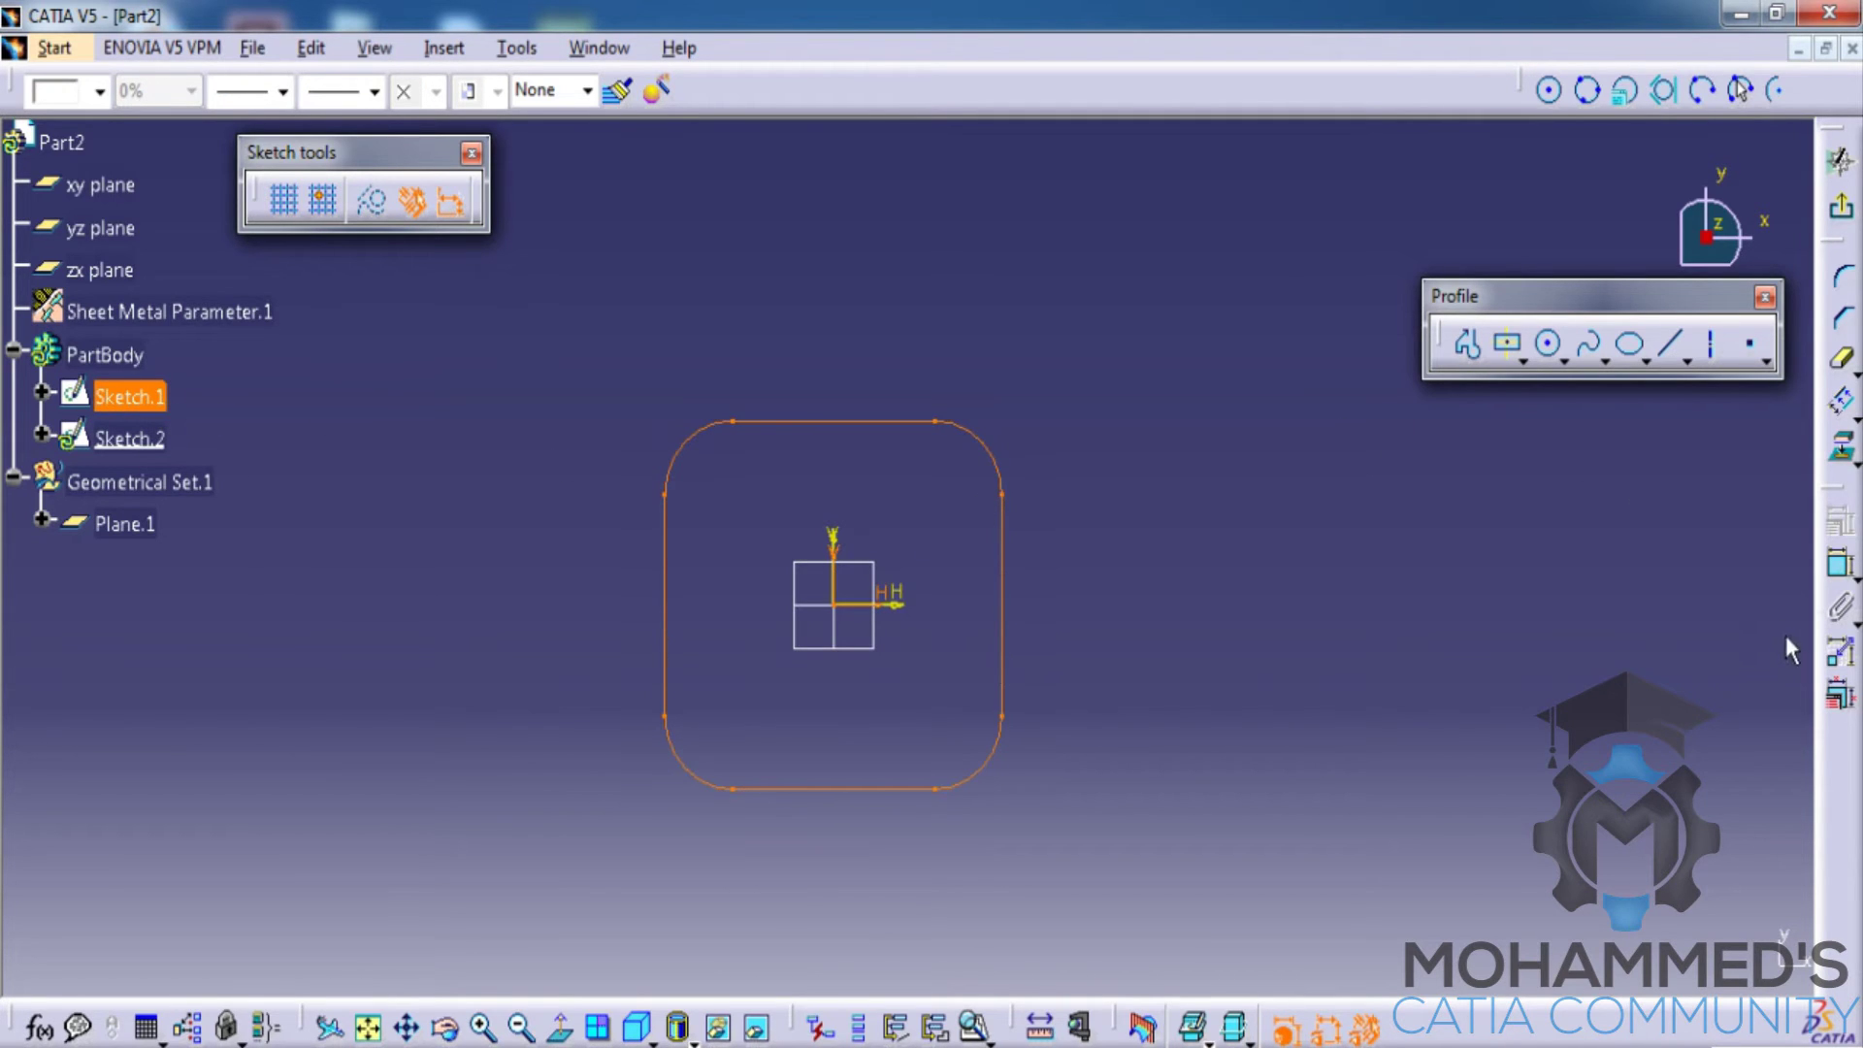
{"action": "left_click", "coordinate": [1839, 400]}
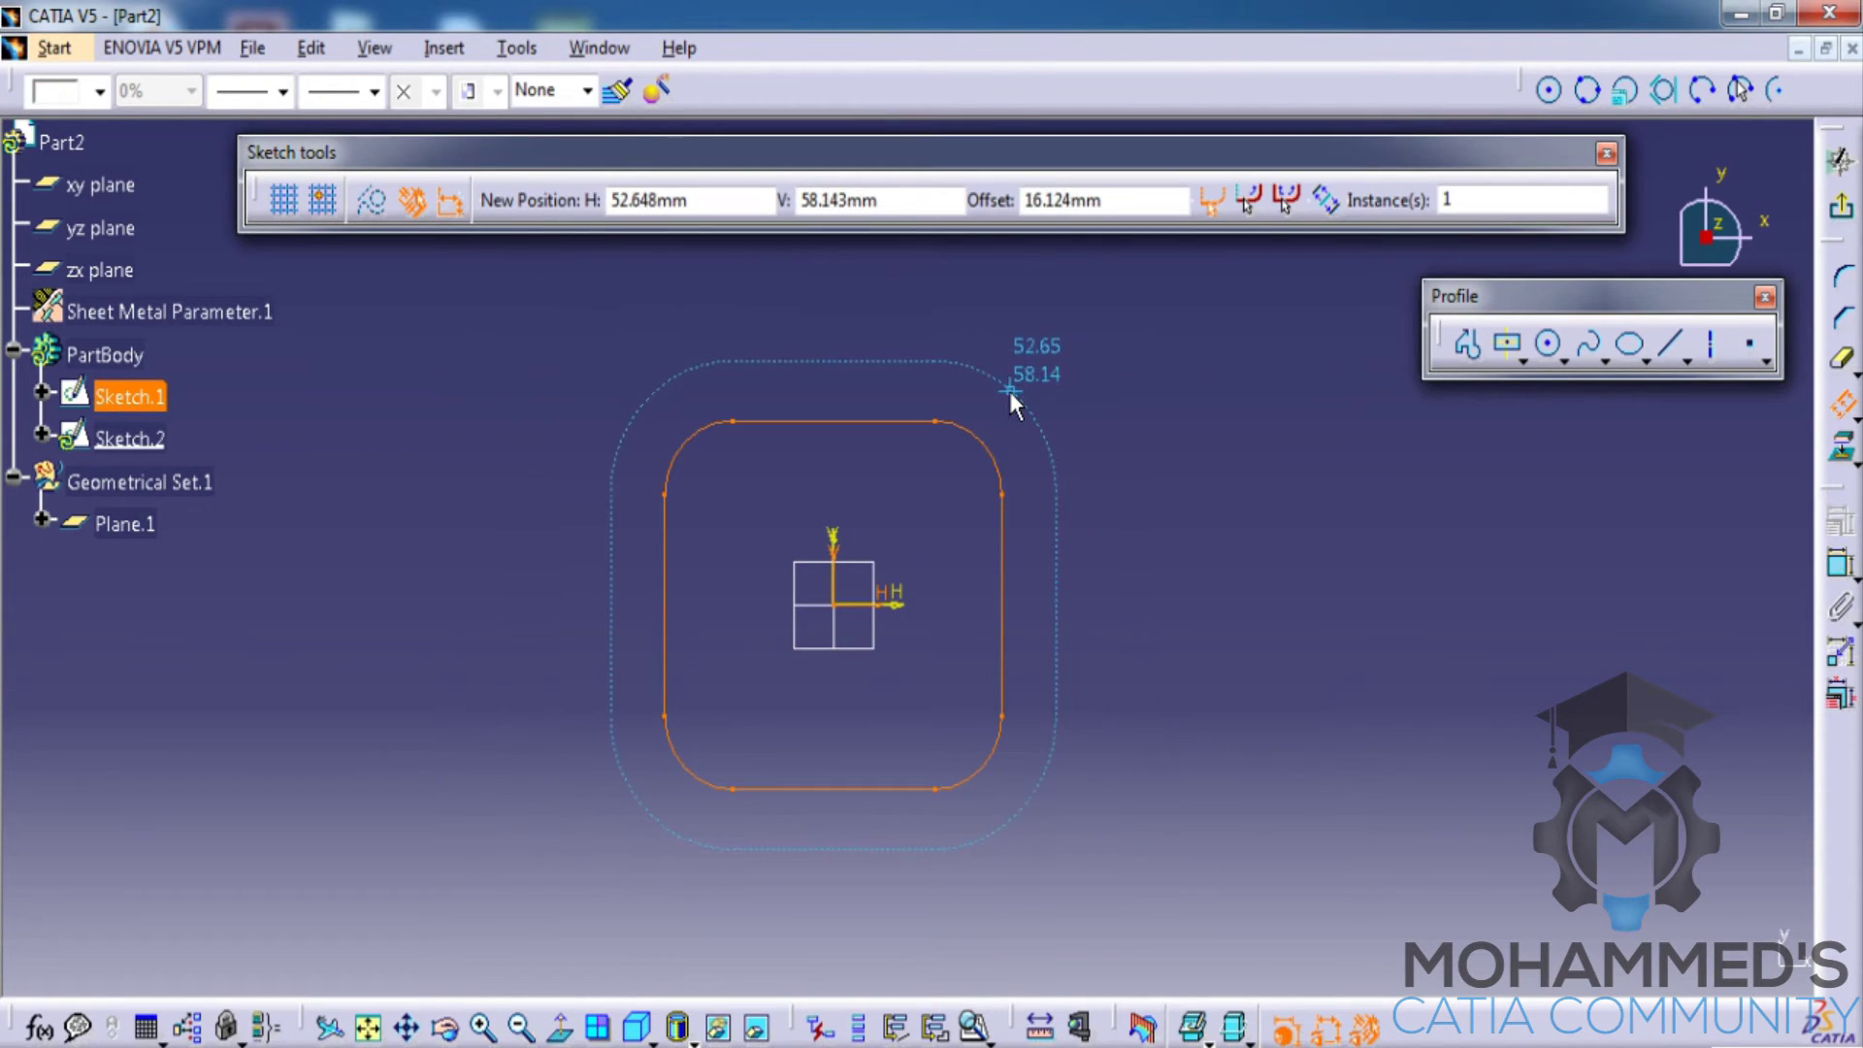
{"action": "key", "text": "Tab"}
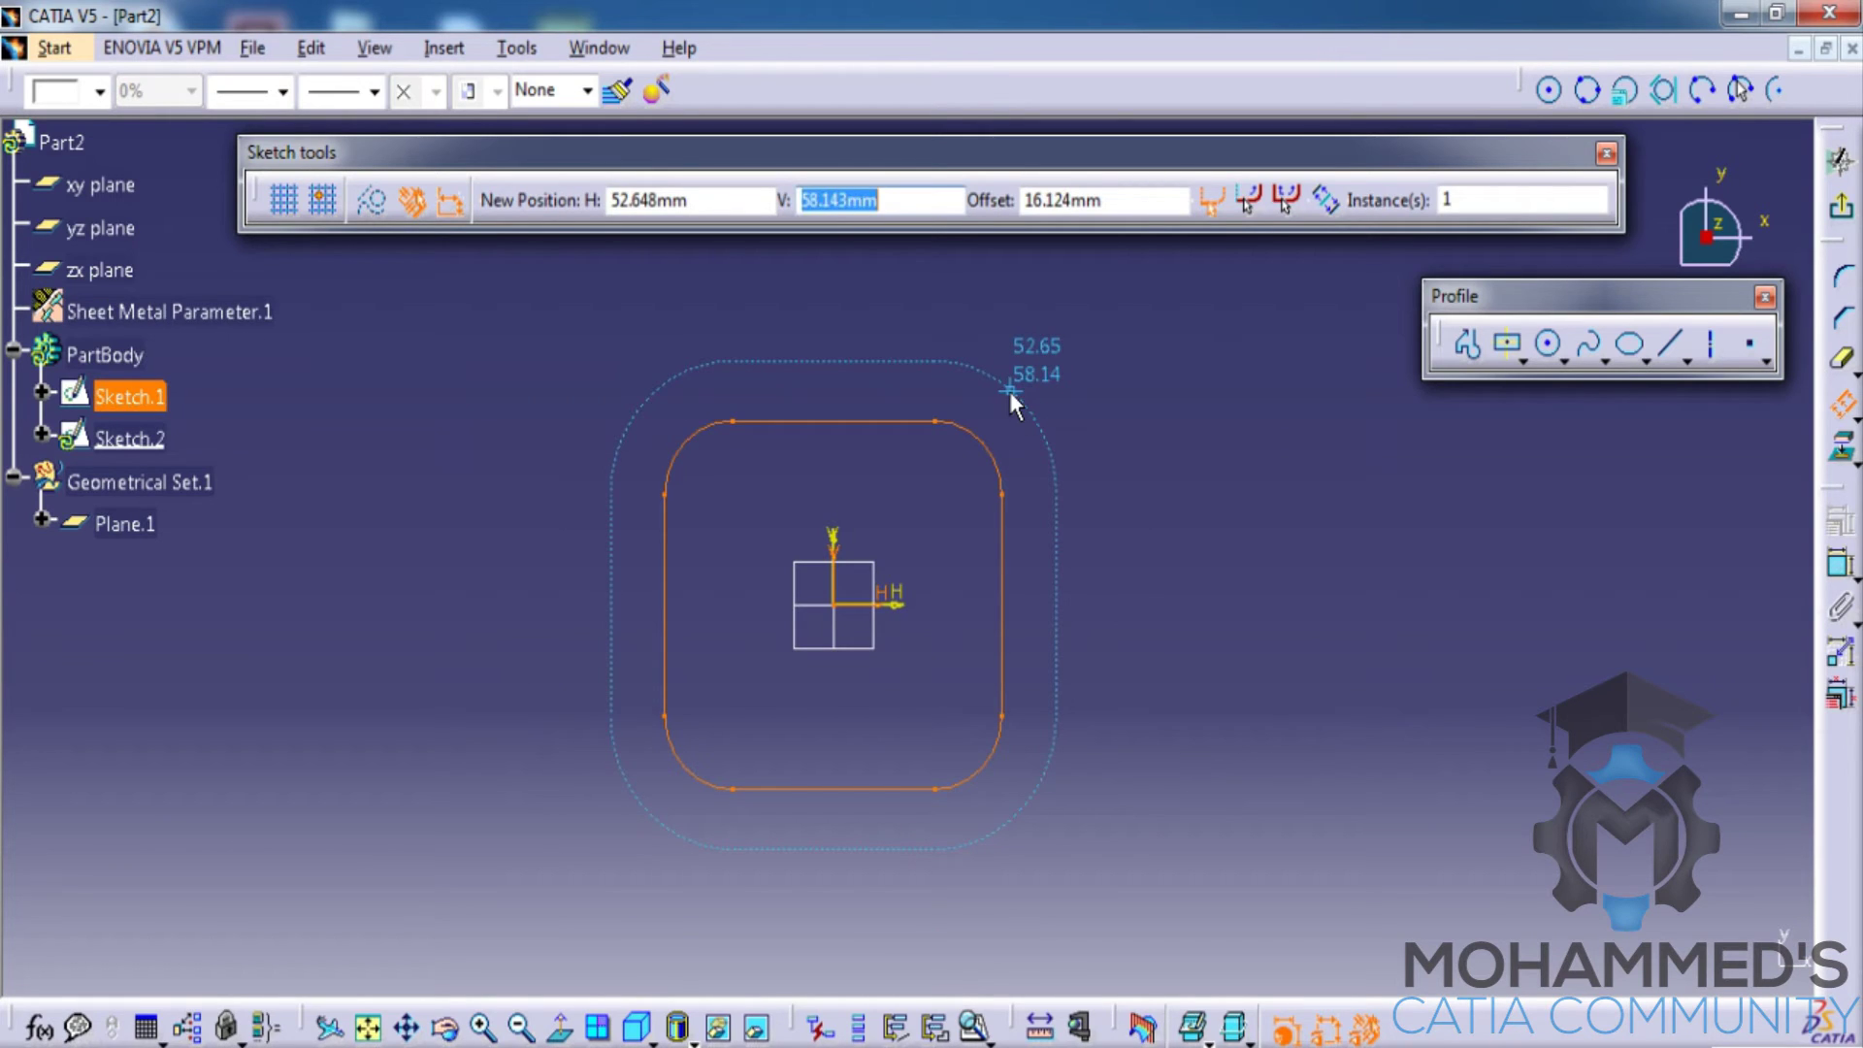
{"action": "key", "text": "Tab"}
{"action": "type", "text": "20"}
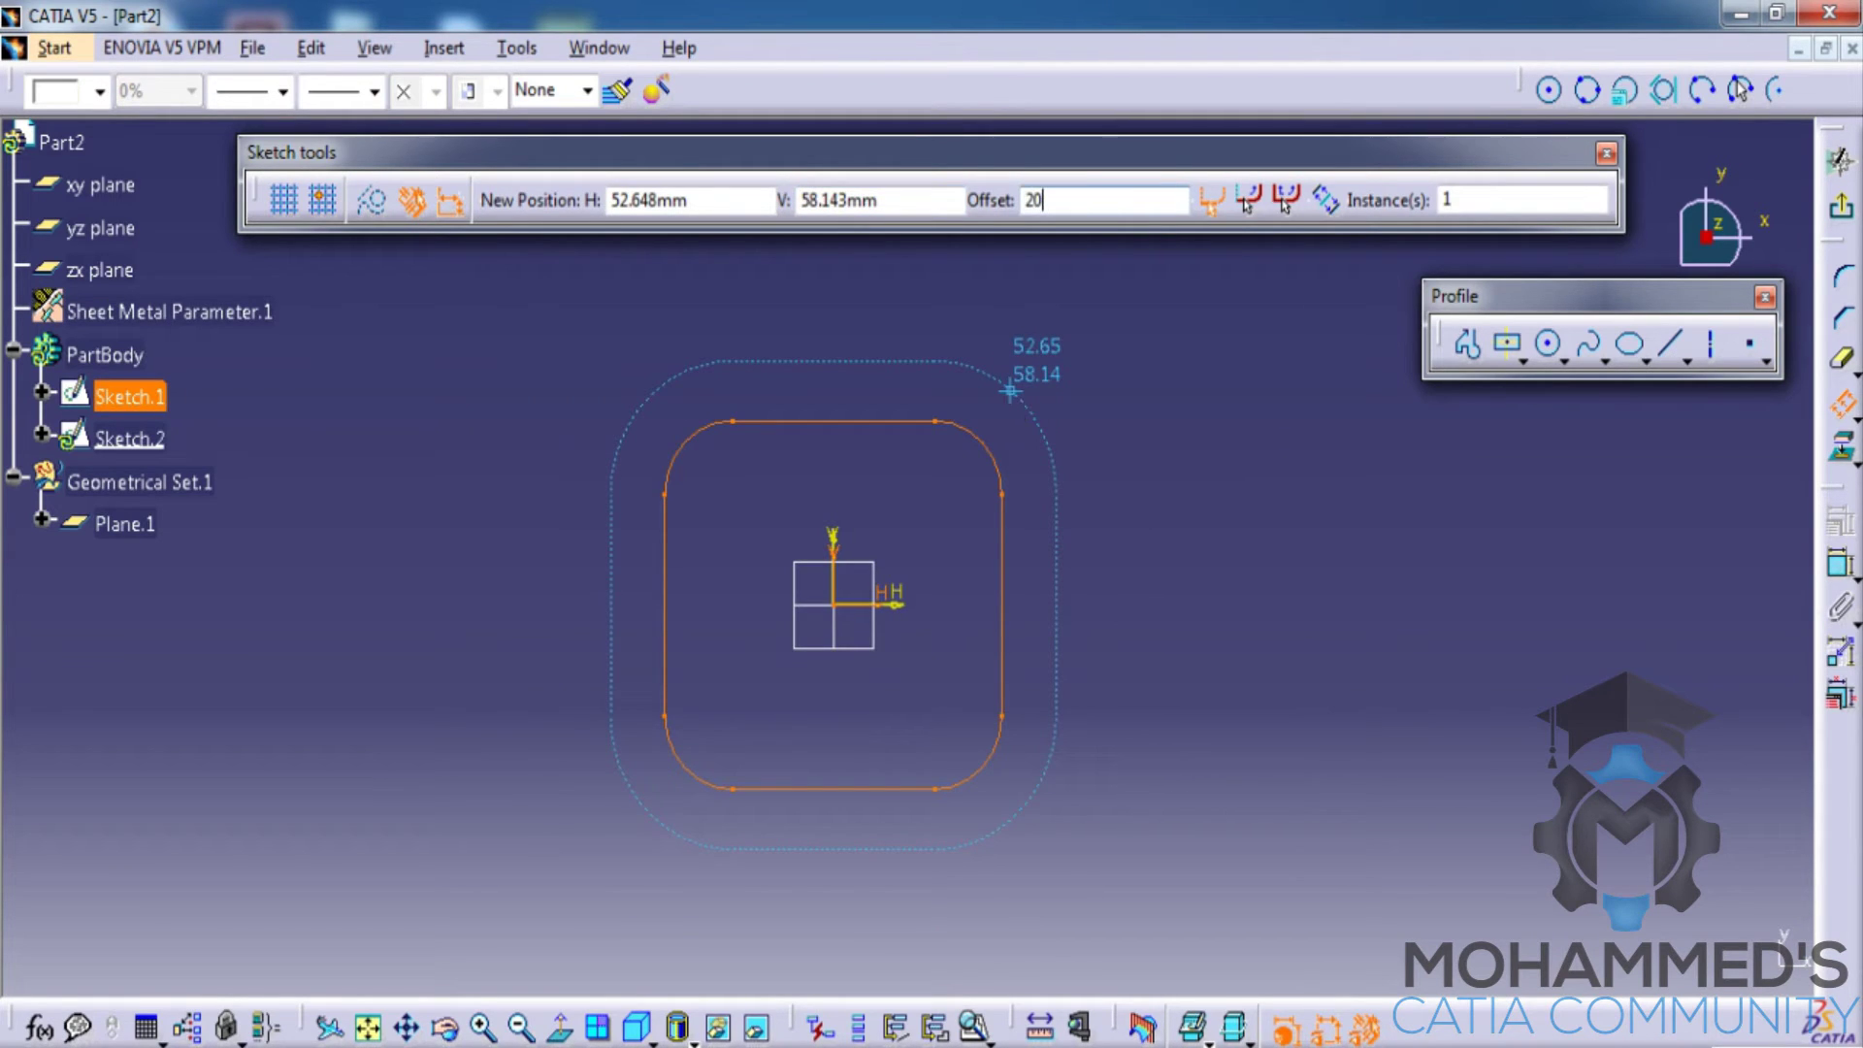
{"action": "key", "text": "Return"}
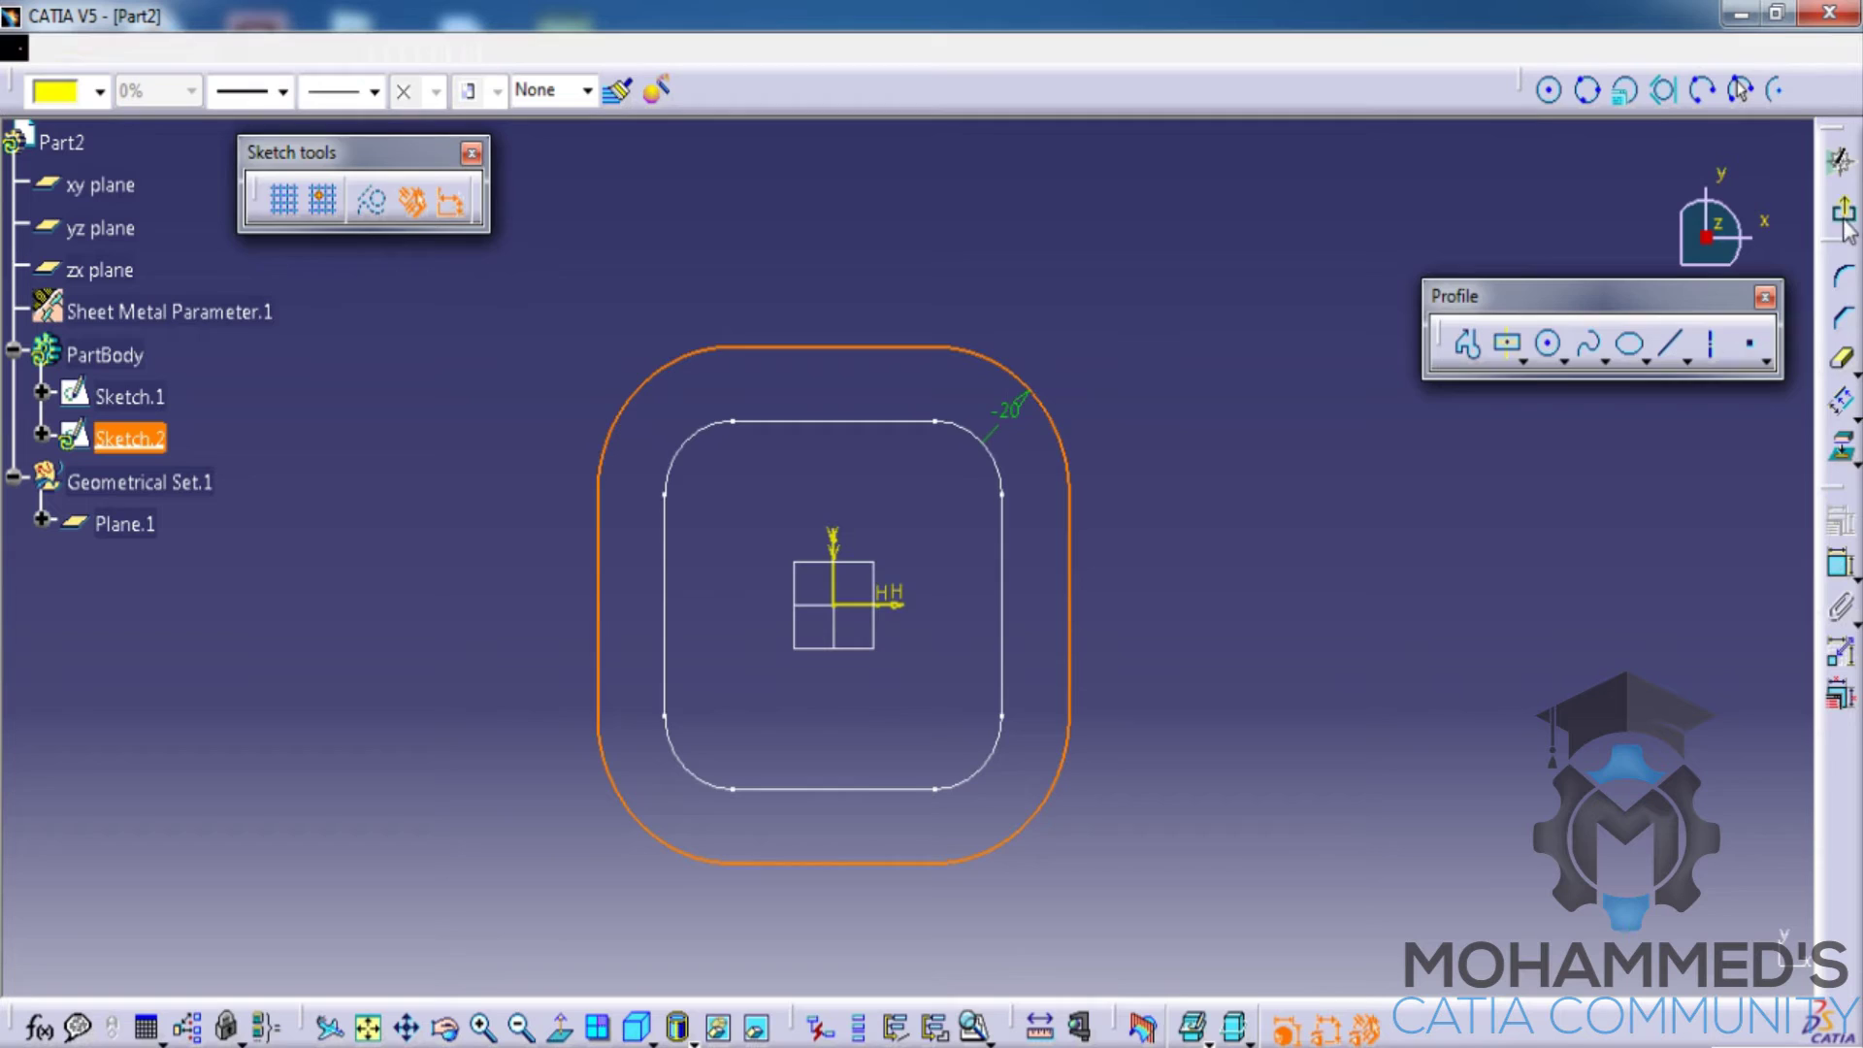
{"action": "left_click", "coordinate": [1738, 89]}
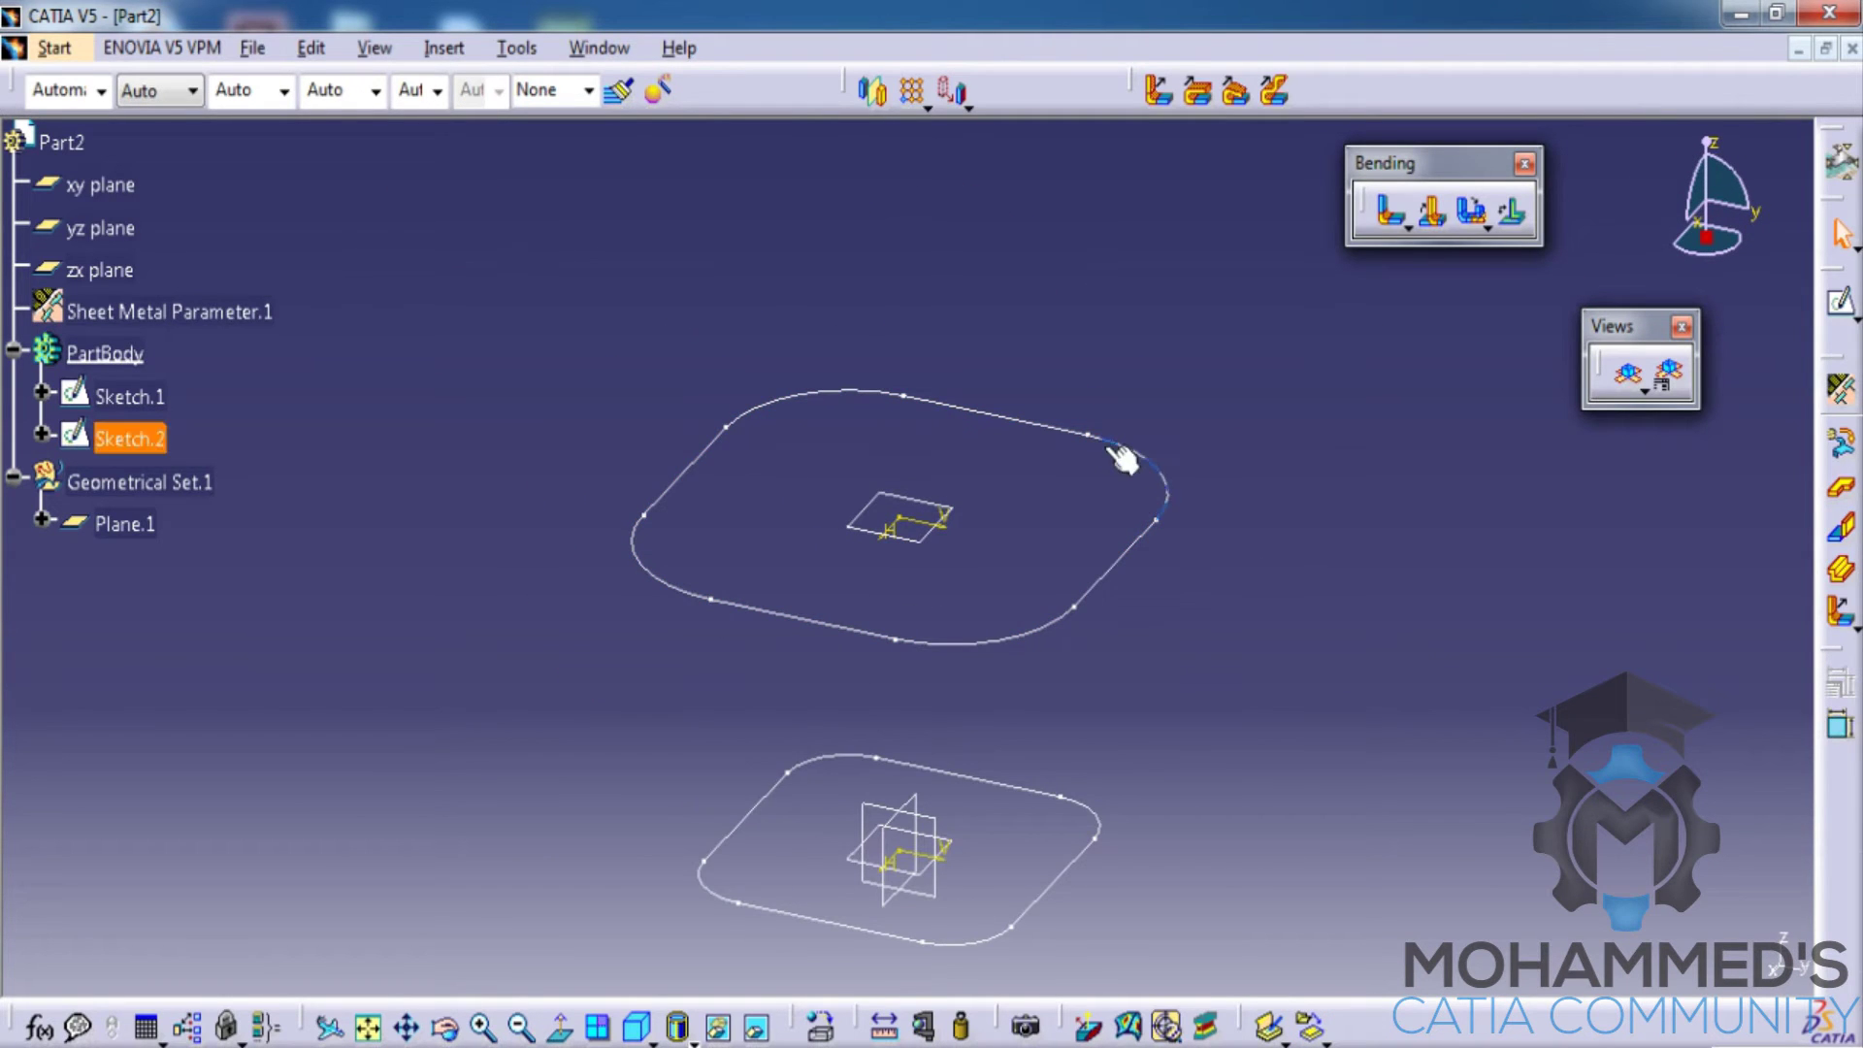
{"action": "mouse_move", "coordinate": [1123, 457]}
{"action": "middle_mouse_down"}
{"action": "mouse_move", "coordinate": [1052, 195]}
{"action": "mouse_move", "coordinate": [1036, 282]}
{"action": "mouse_move", "coordinate": [1094, 291]}
{"action": "mouse_move", "coordinate": [1110, 271]}
{"action": "mouse_move", "coordinate": [1084, 424]}
{"action": "mouse_move", "coordinate": [1126, 276]}
{"action": "middle_mouse_up"}
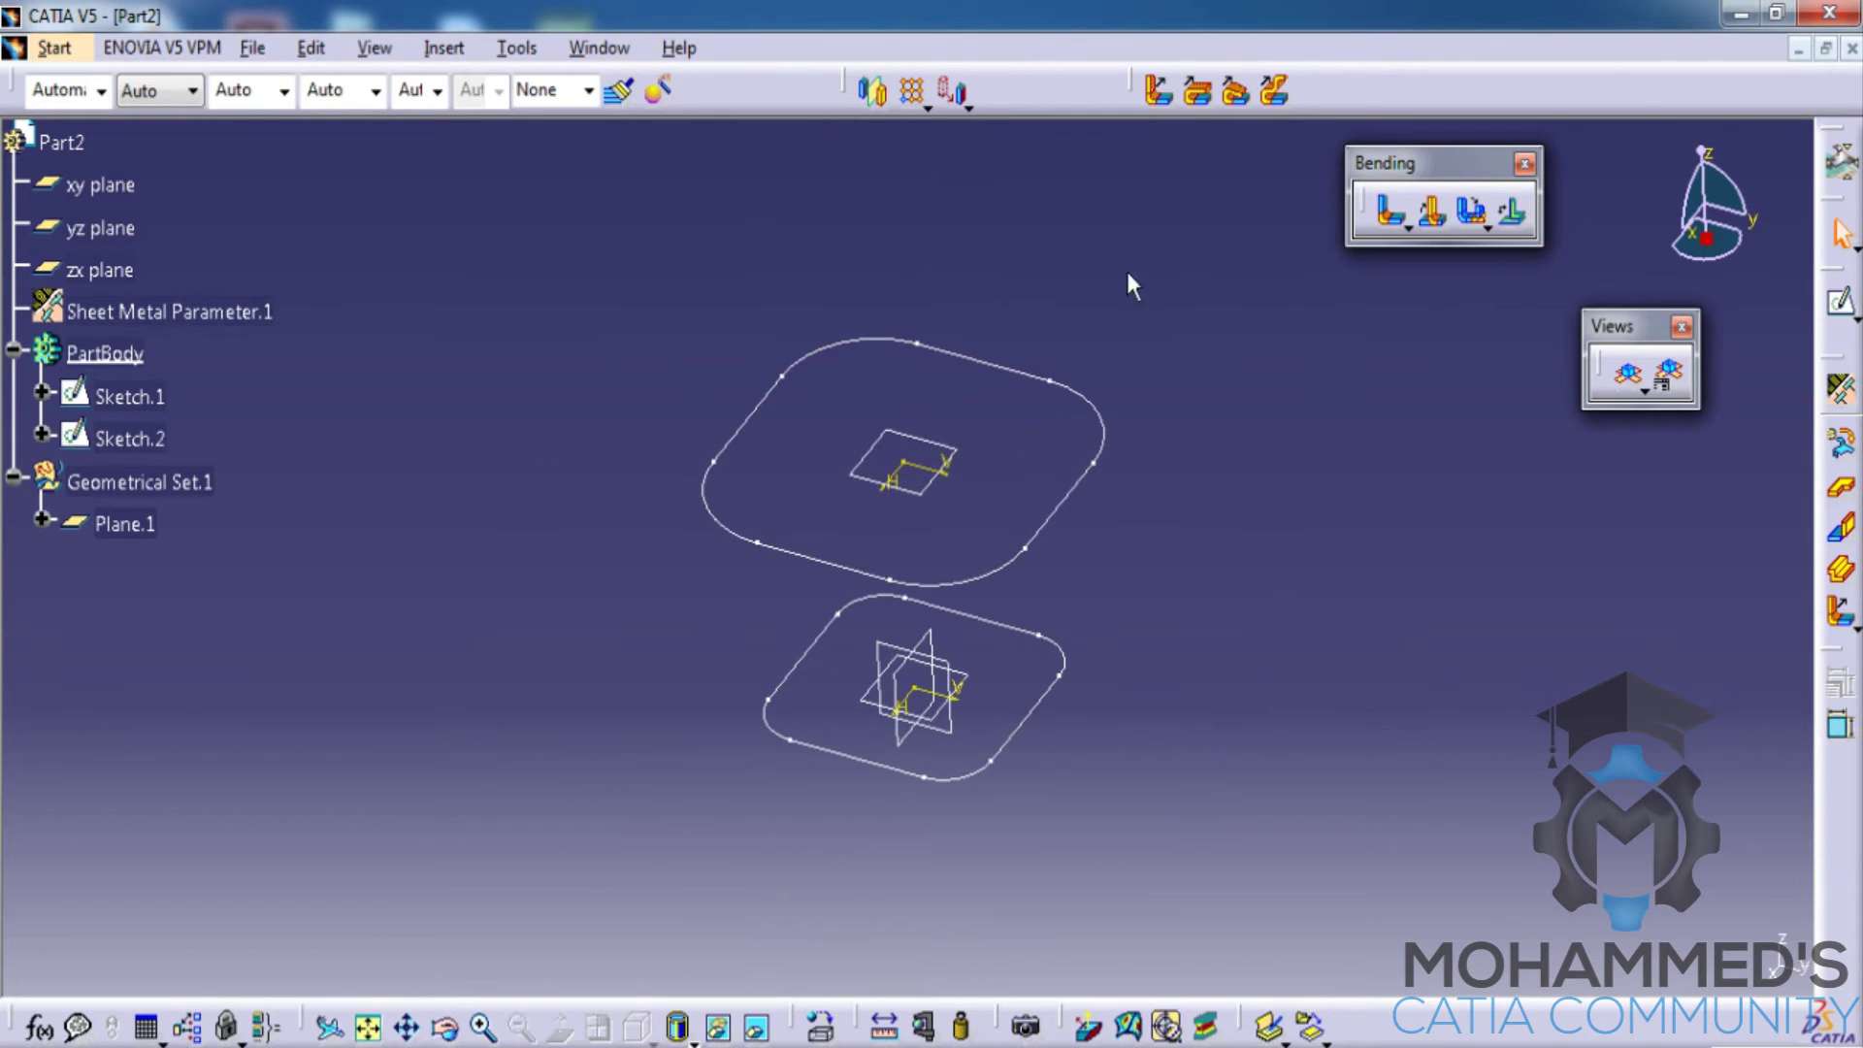
Step: Insert a Hopper wall and set its type to Canonic Hopper
{"action": "left_click", "coordinate": [376, 49]}
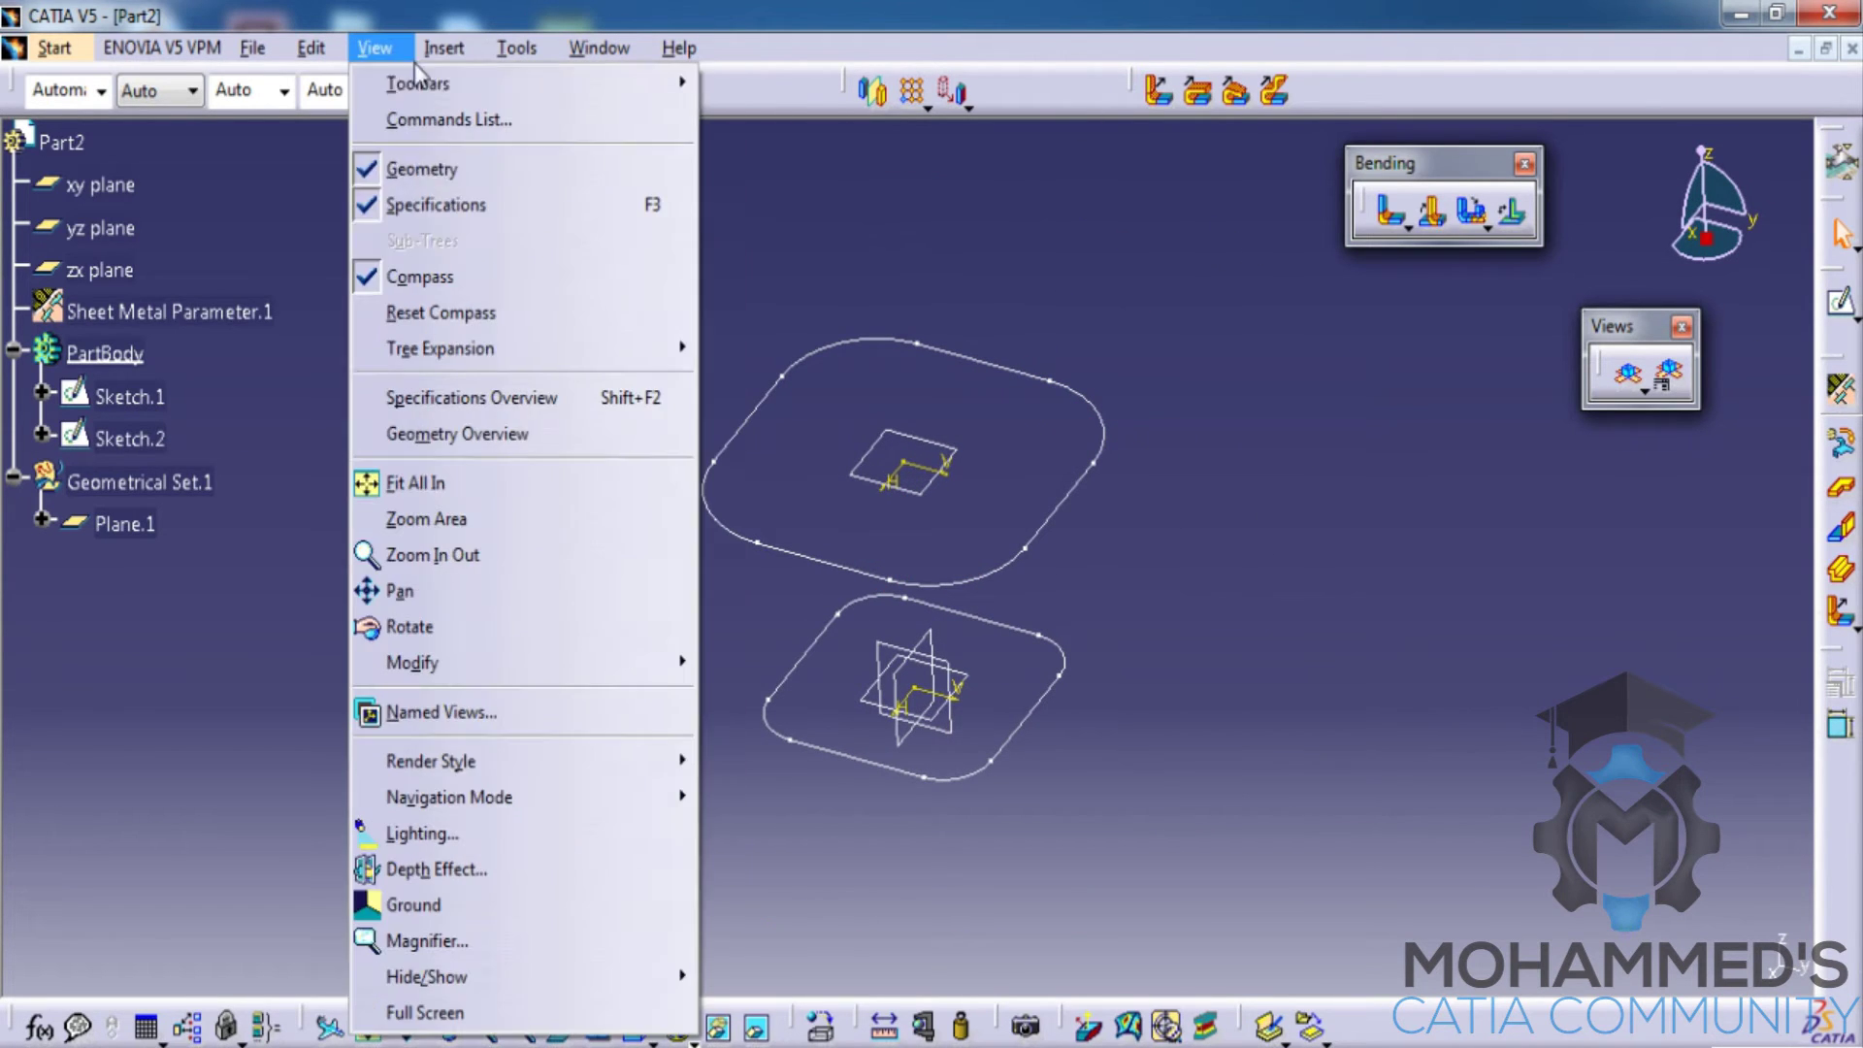
{"action": "mouse_move", "coordinate": [444, 48]}
{"action": "mouse_move", "coordinate": [499, 553]}
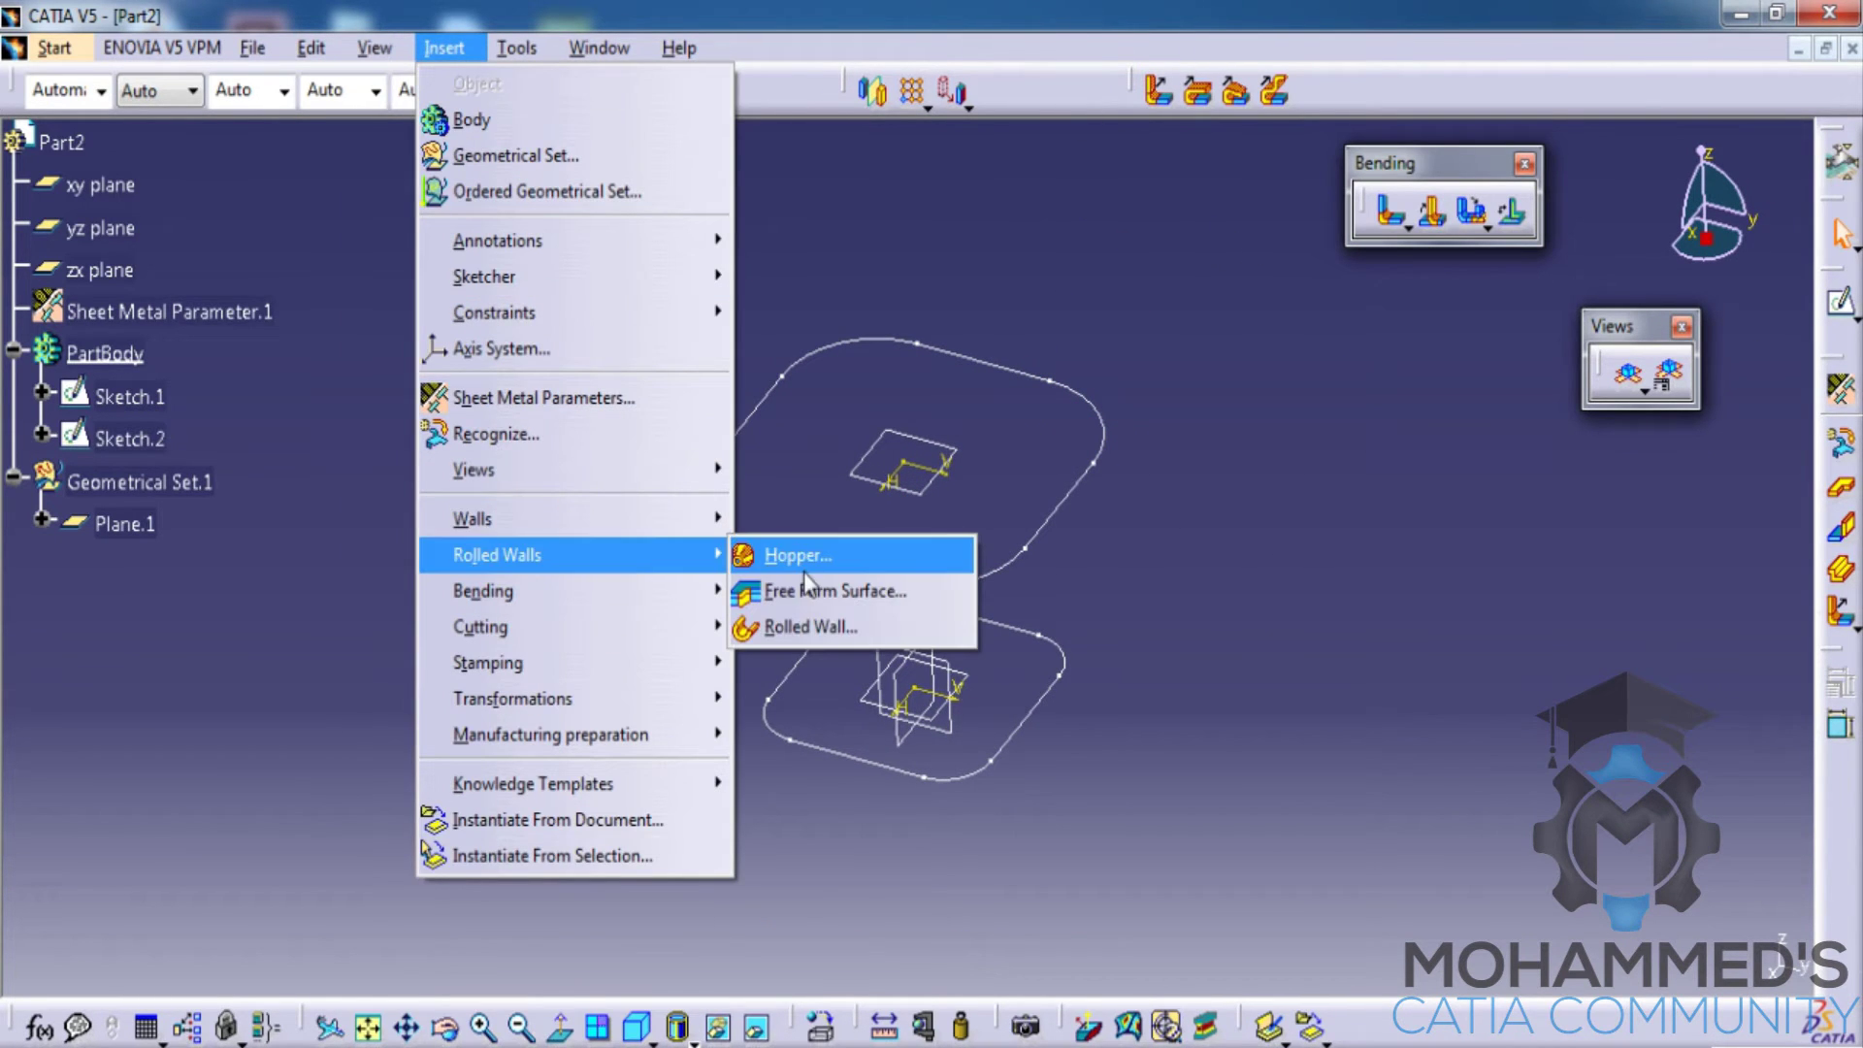
{"action": "left_click", "coordinate": [786, 553]}
{"action": "left_click", "coordinate": [1562, 586]}
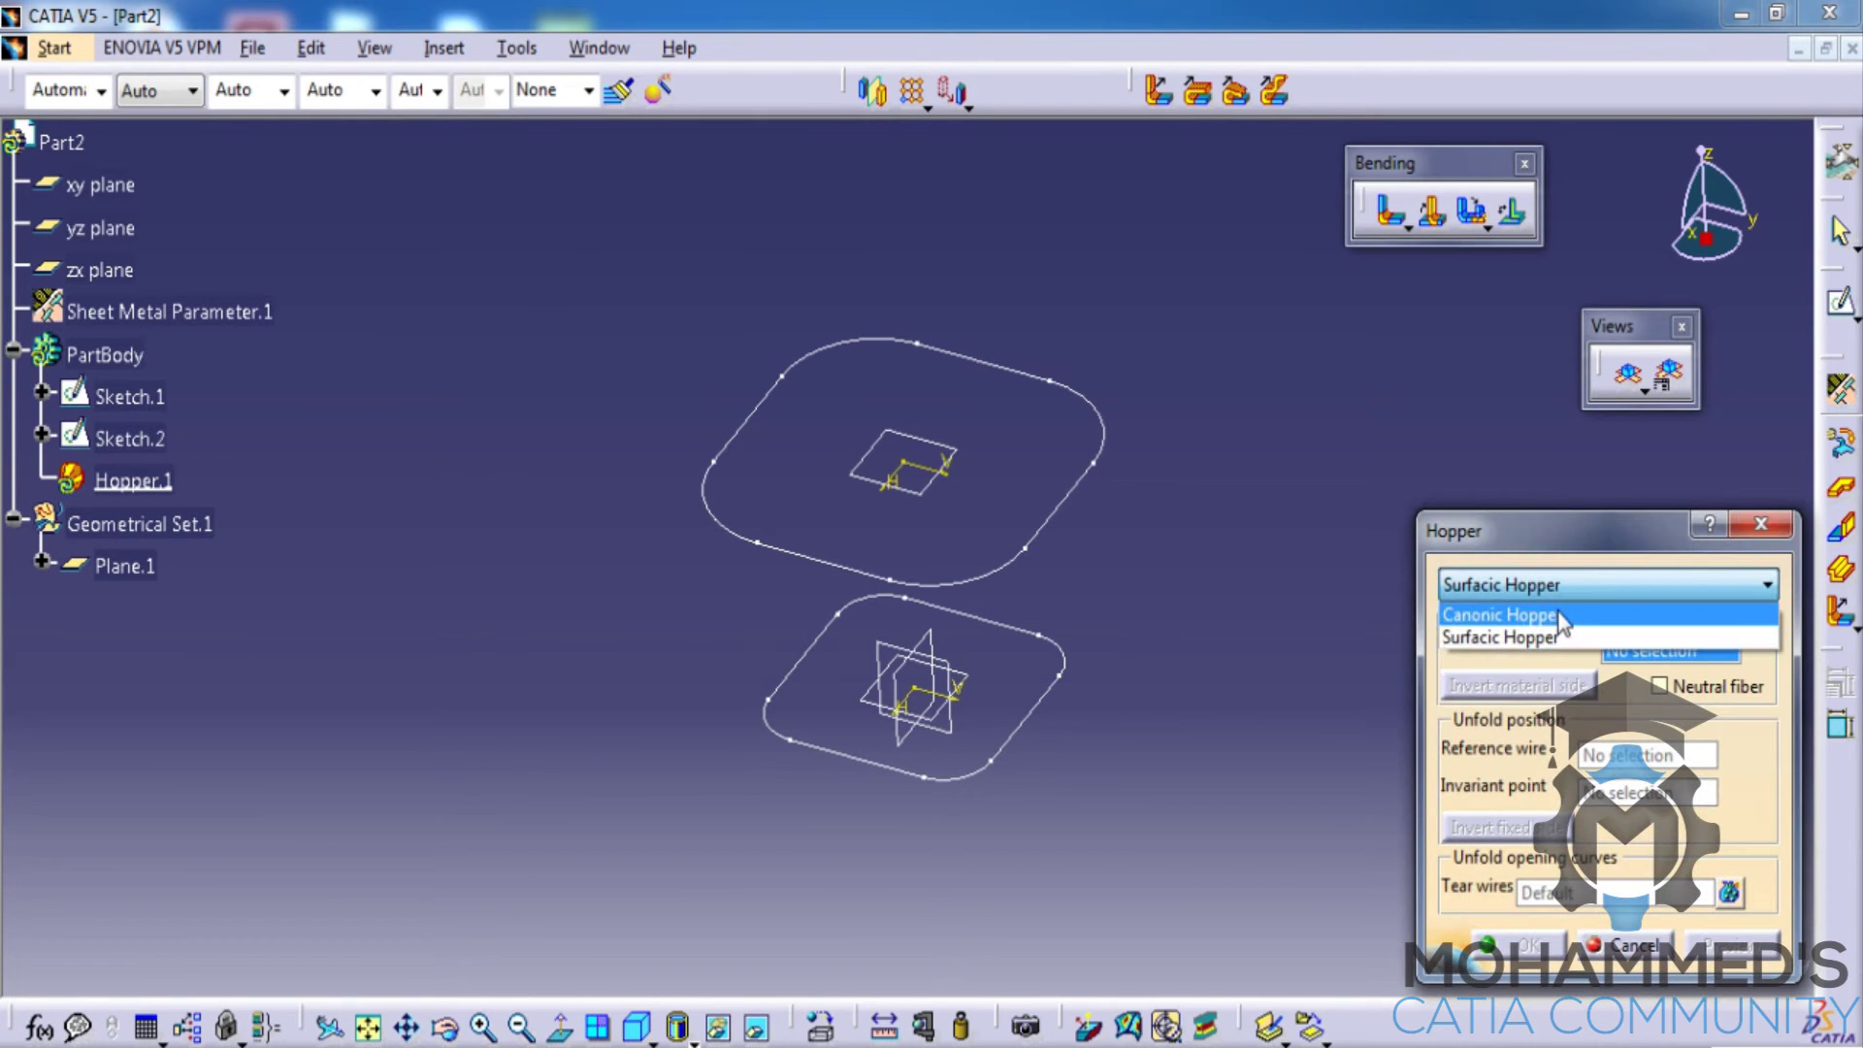
{"action": "left_click", "coordinate": [1556, 616]}
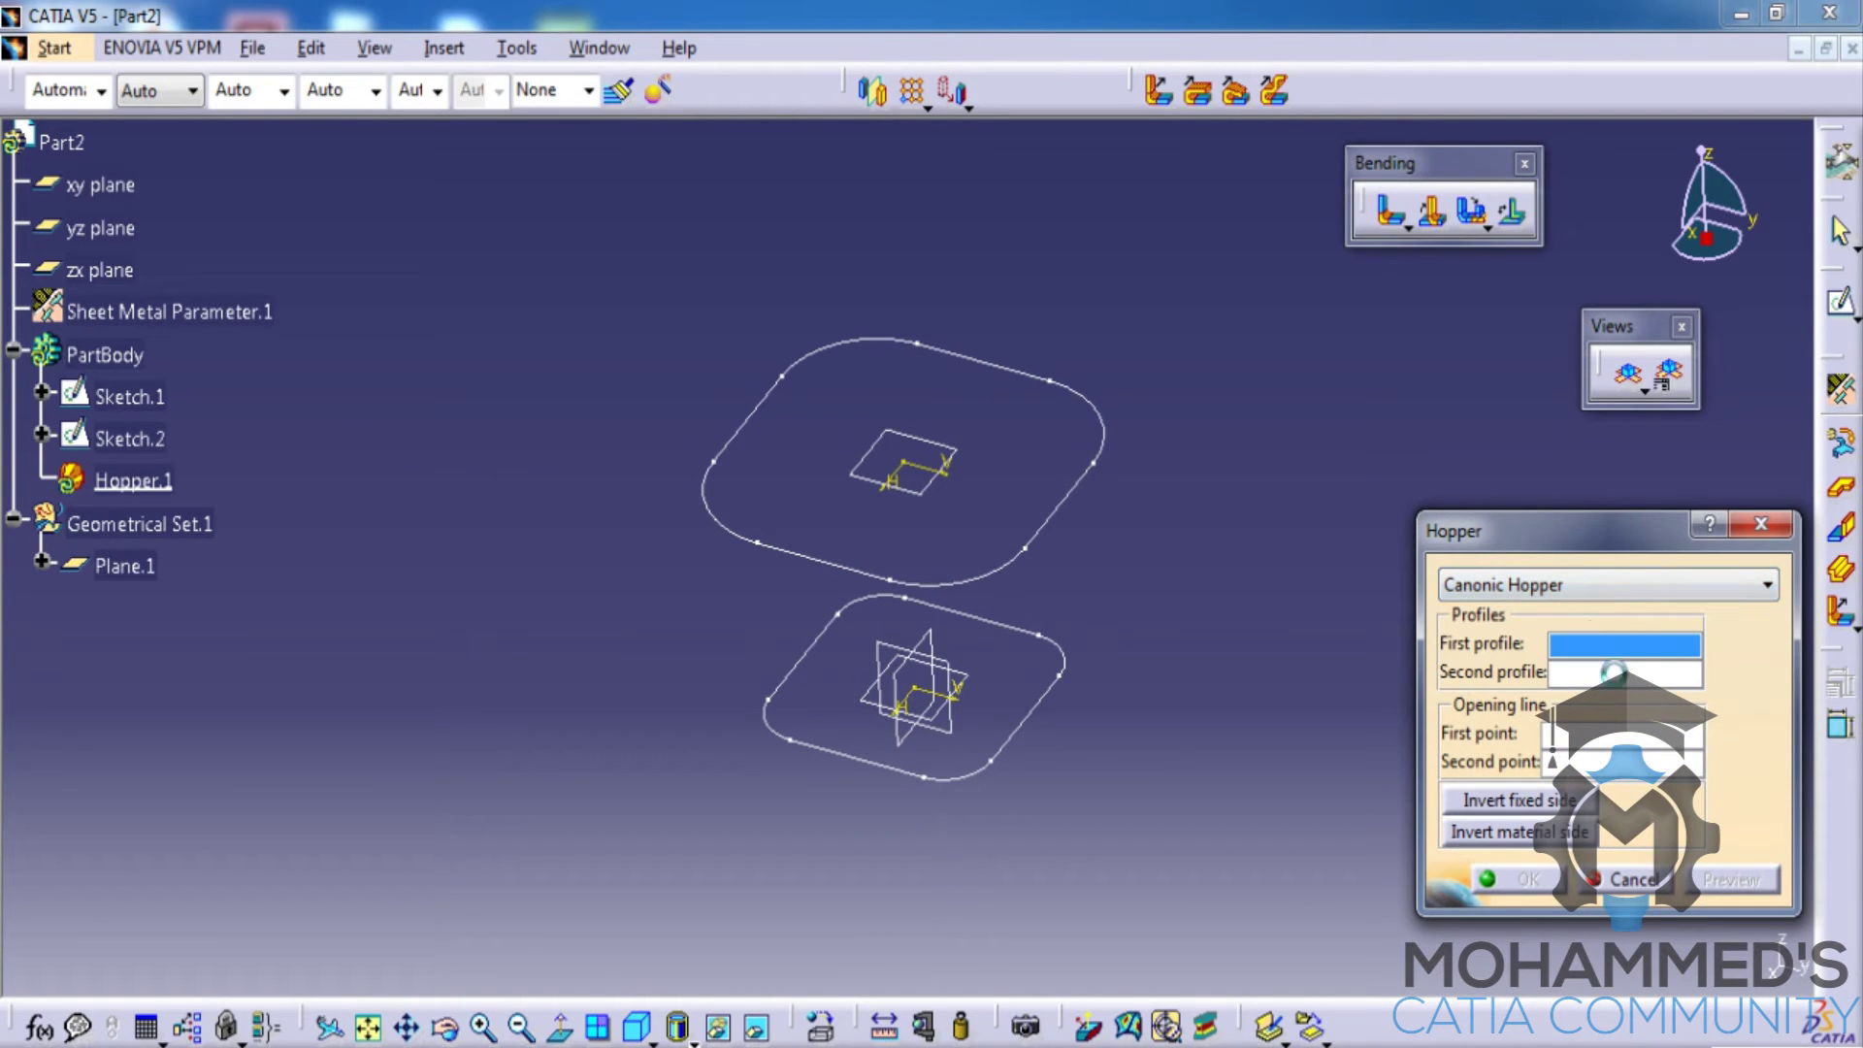
Step: Use Sketch.1 and Sketch.2 as profiles, with matching lower and upper corners as opening-line points
{"action": "left_click", "coordinate": [1056, 701]}
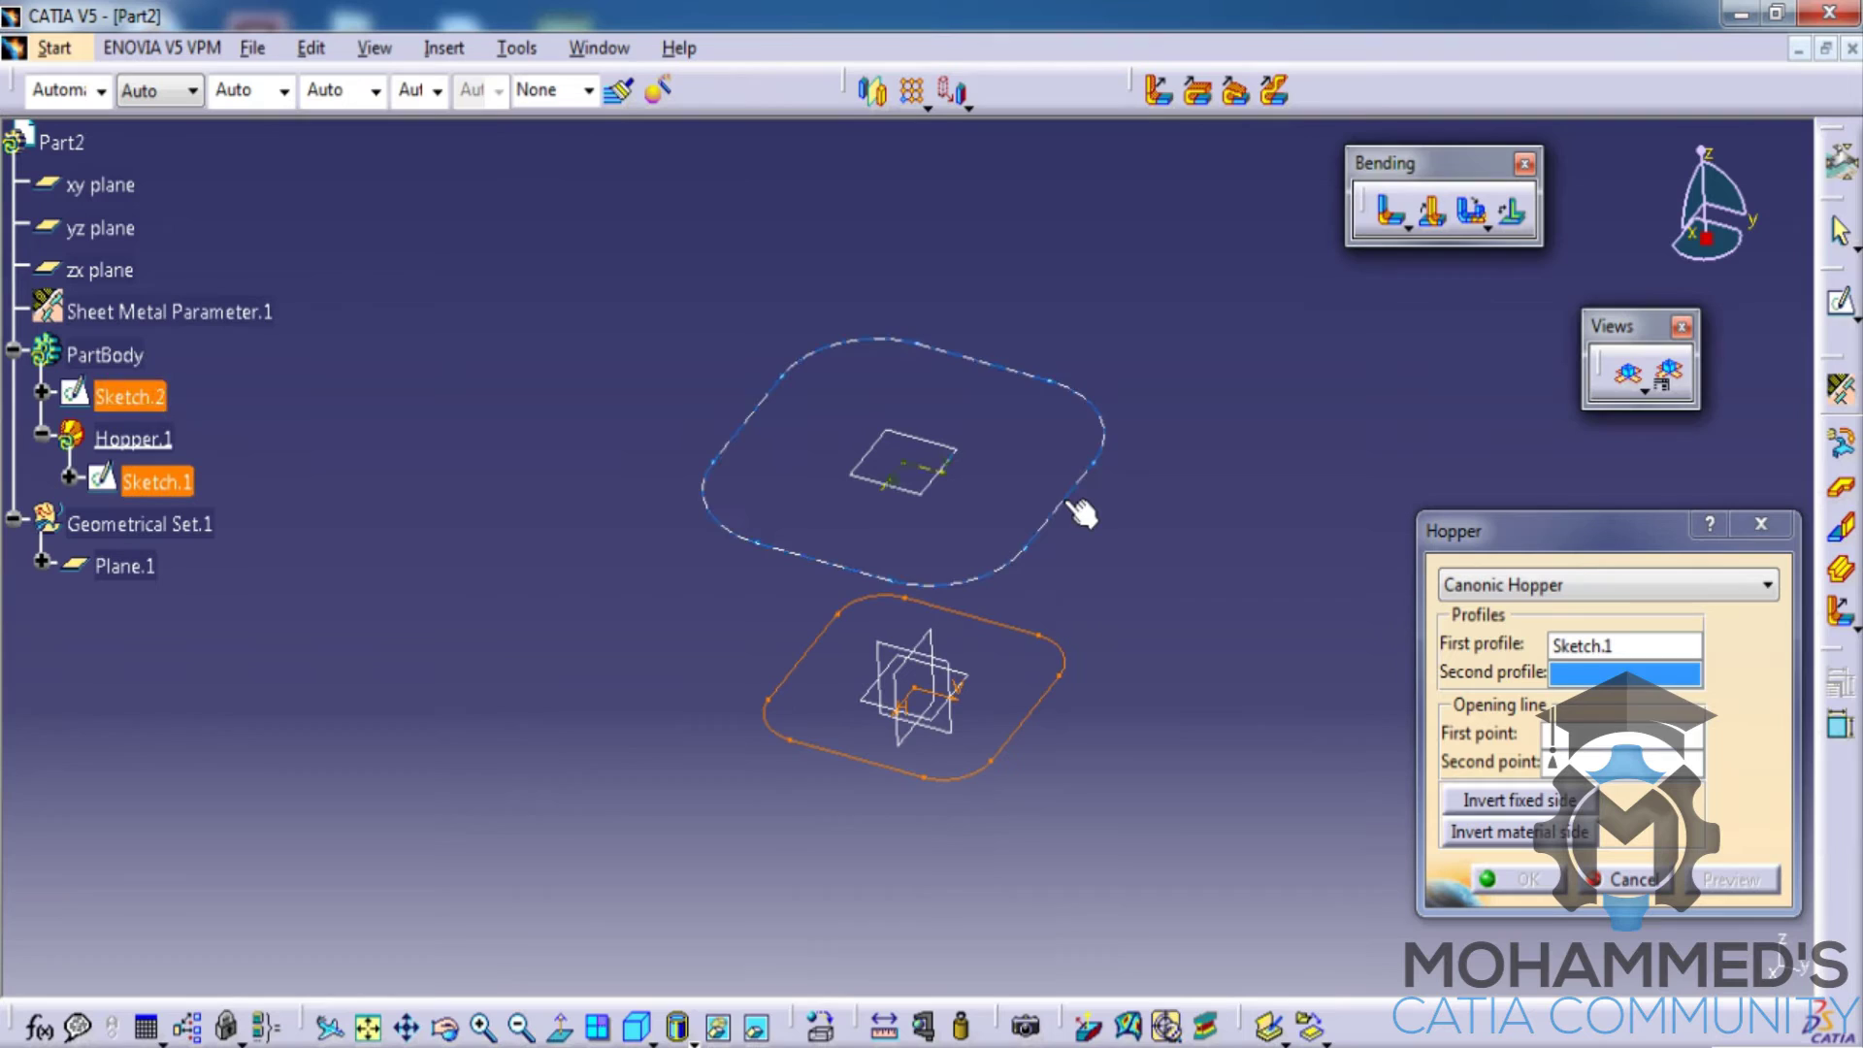
{"action": "left_click", "coordinate": [1080, 506]}
{"action": "left_click", "coordinate": [1558, 740]}
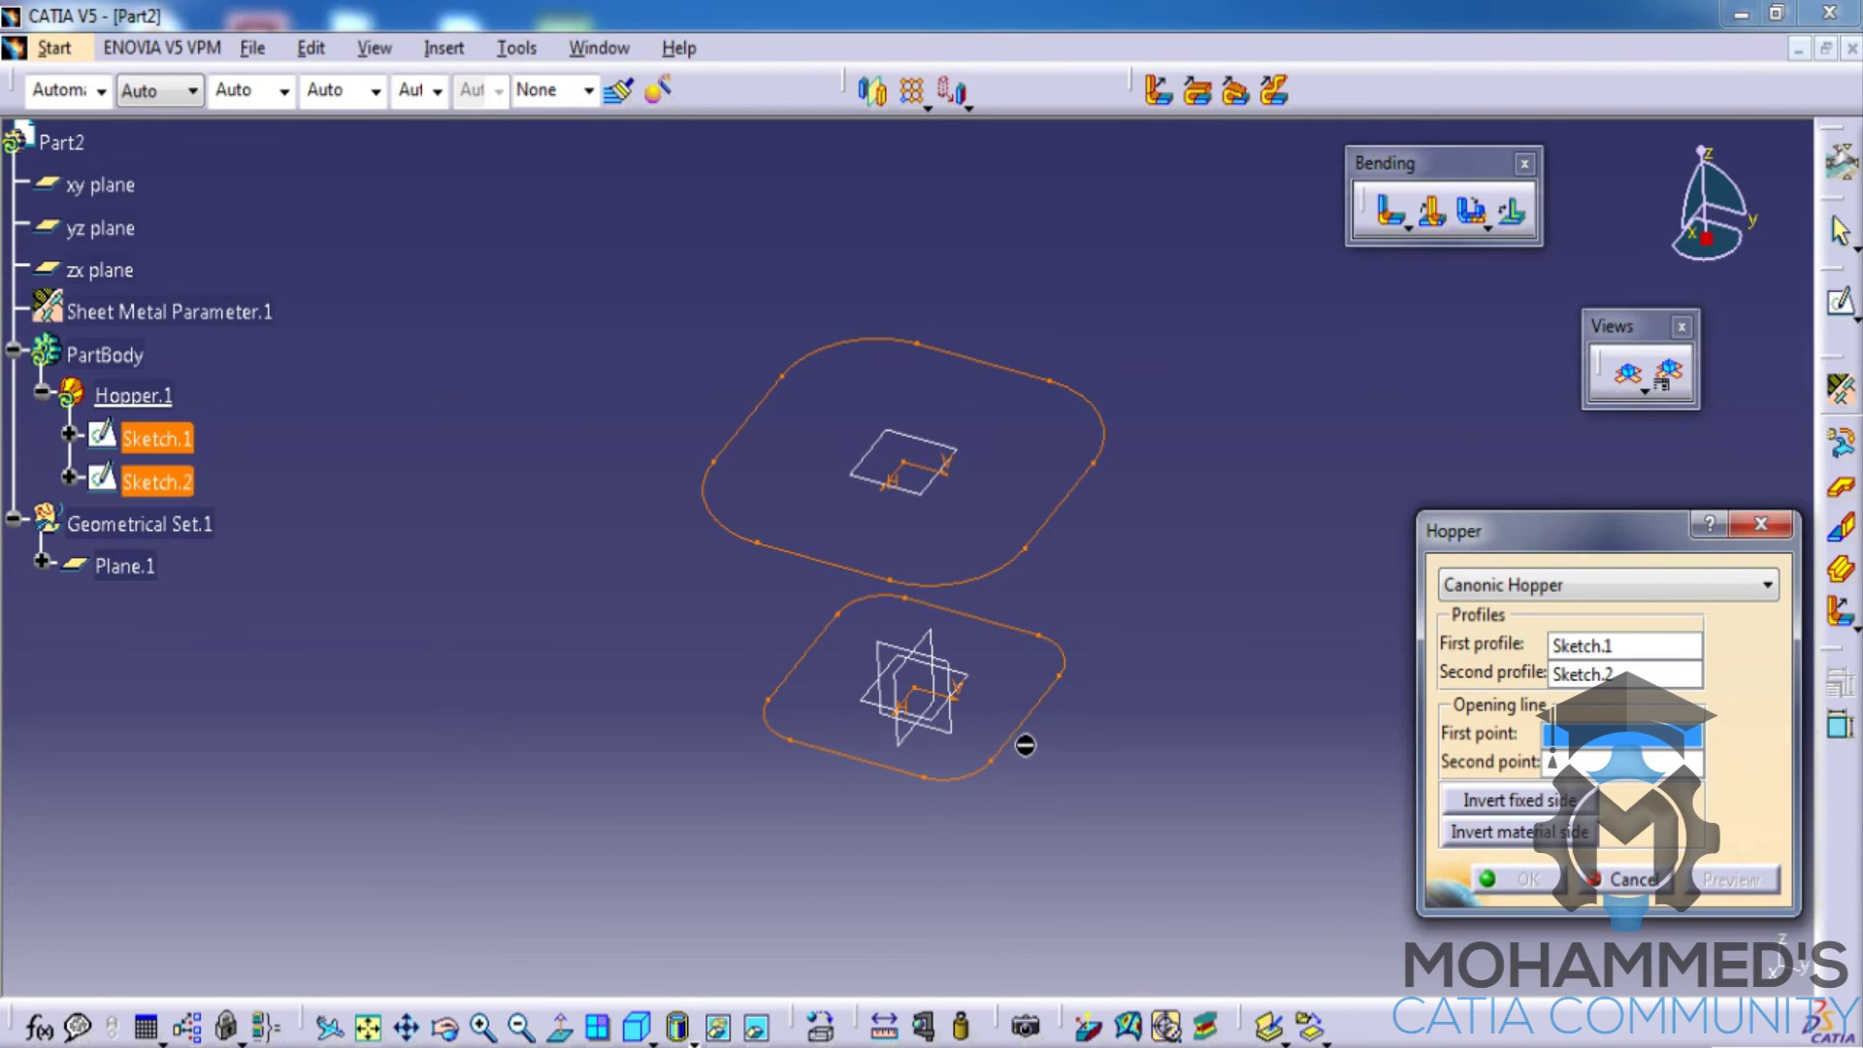
{"action": "left_click", "coordinate": [992, 762]}
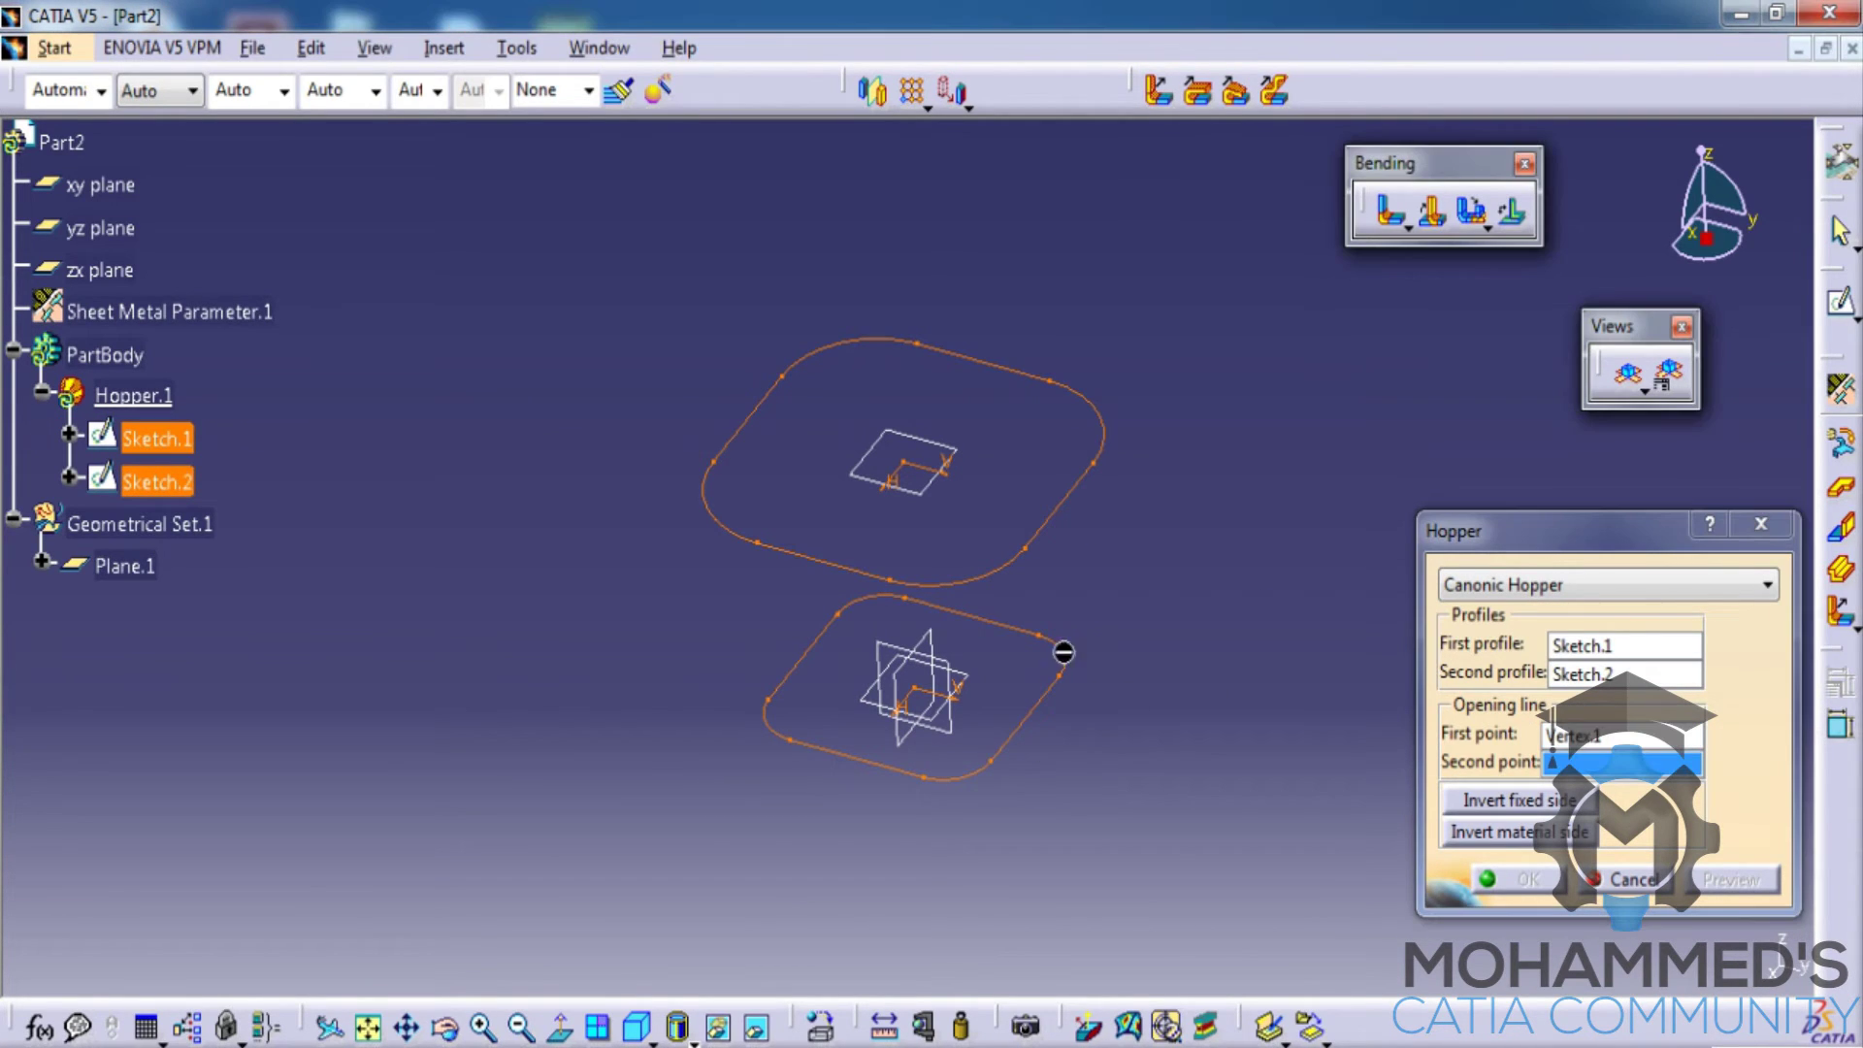
{"action": "left_click", "coordinate": [1031, 553]}
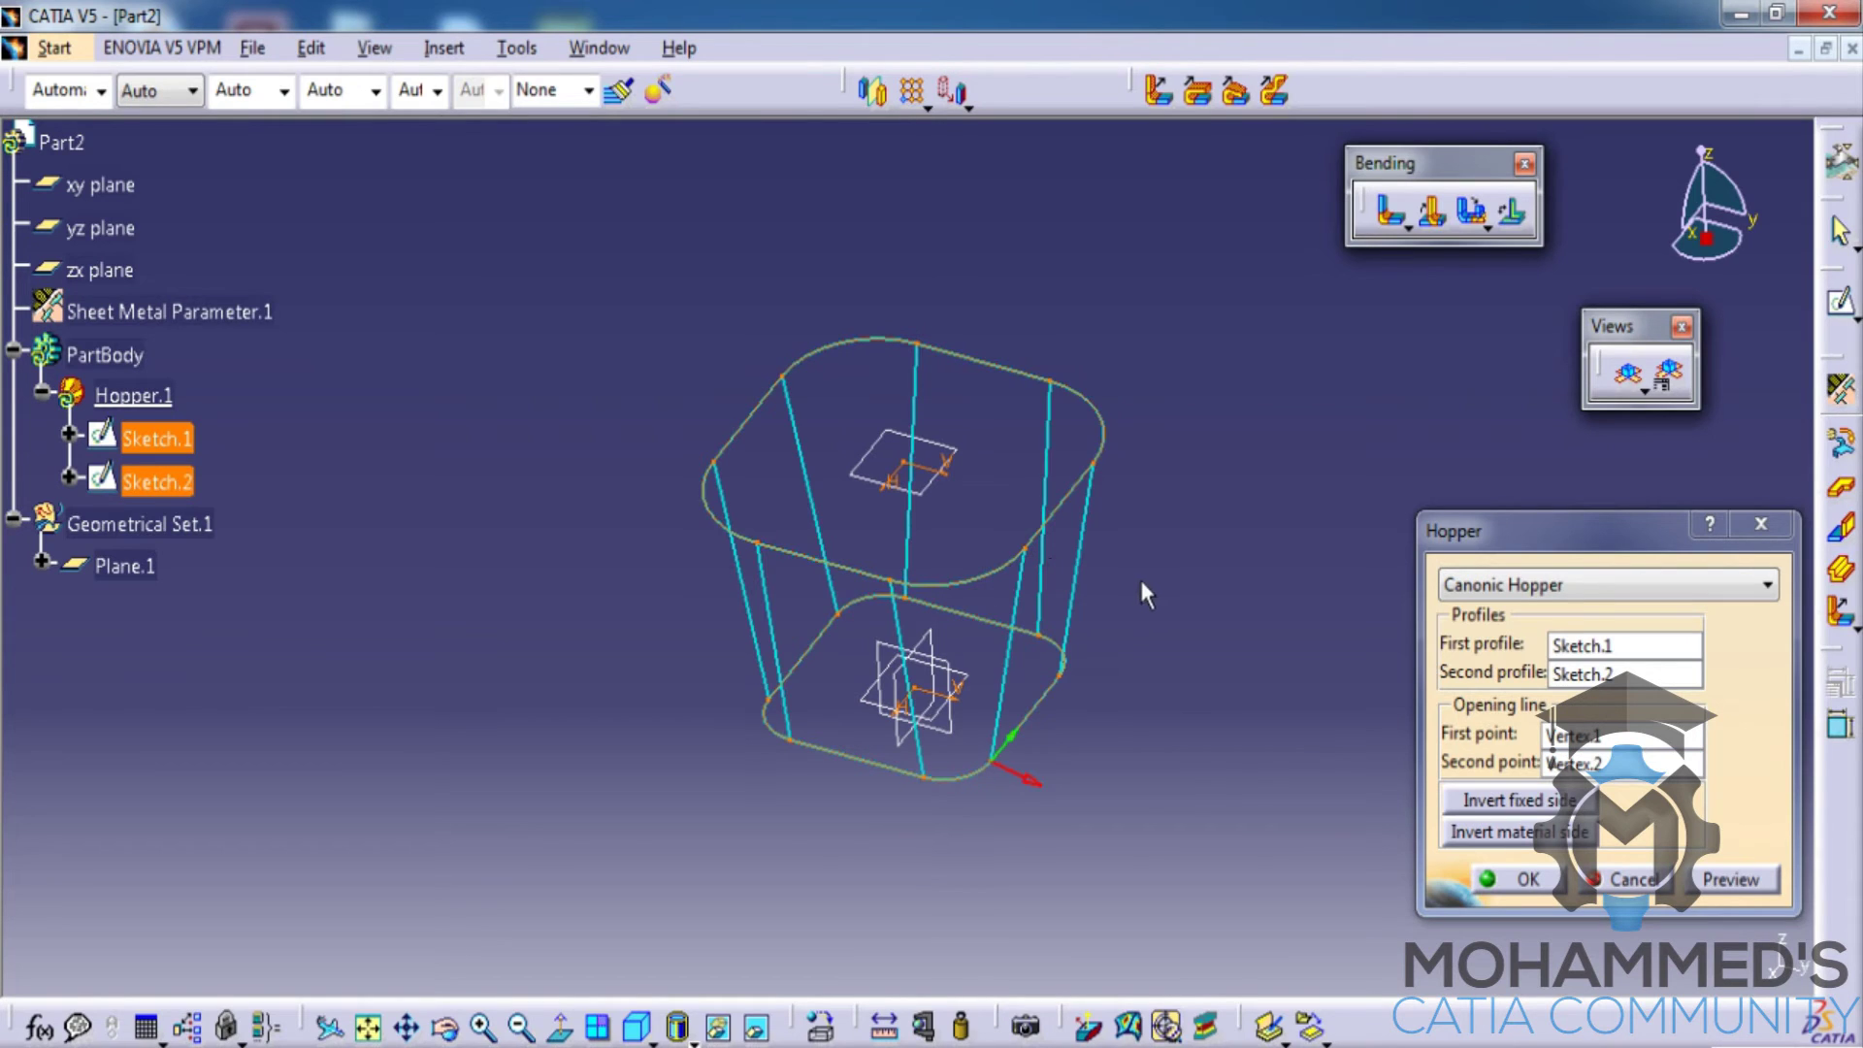
{"action": "middle_click_drag", "start_coordinate": [1123, 530], "coordinate": [1097, 470]}
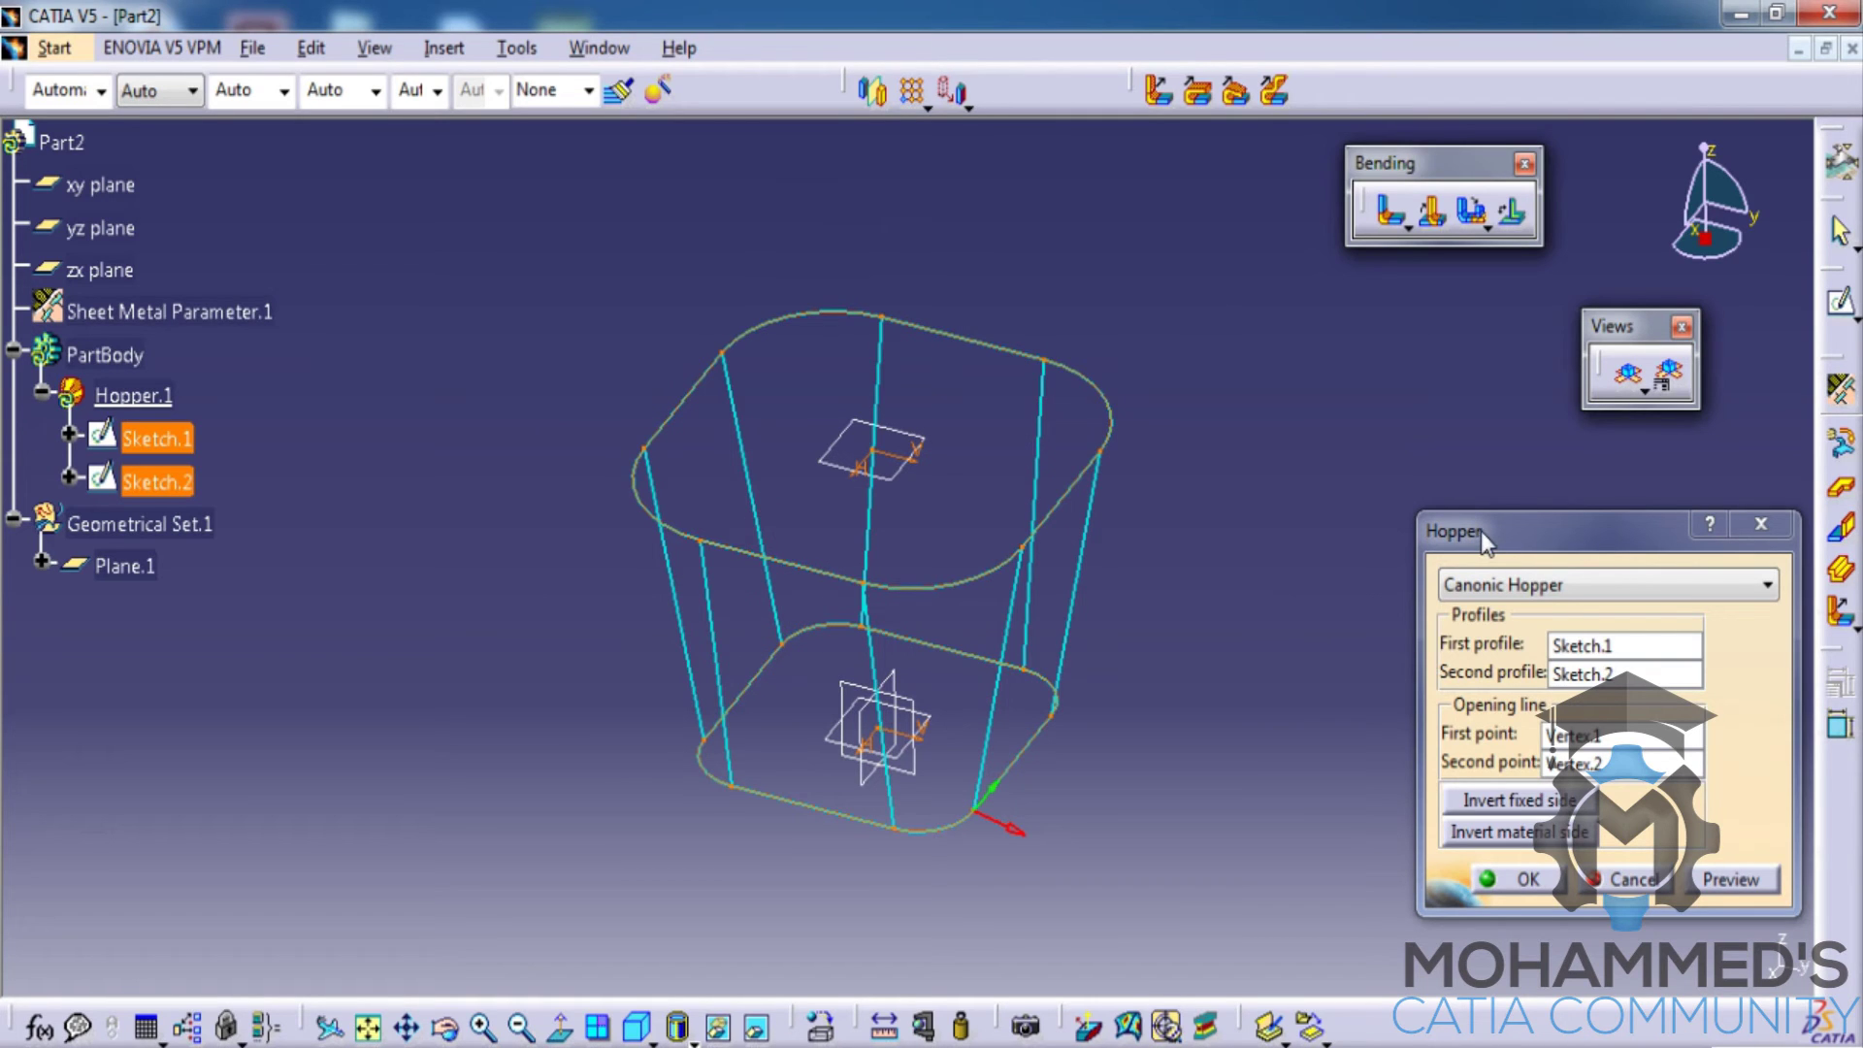
Step: Preview the hopper, invert its material side, and confirm to create Hopper.1
{"action": "left_click", "coordinate": [1728, 879]}
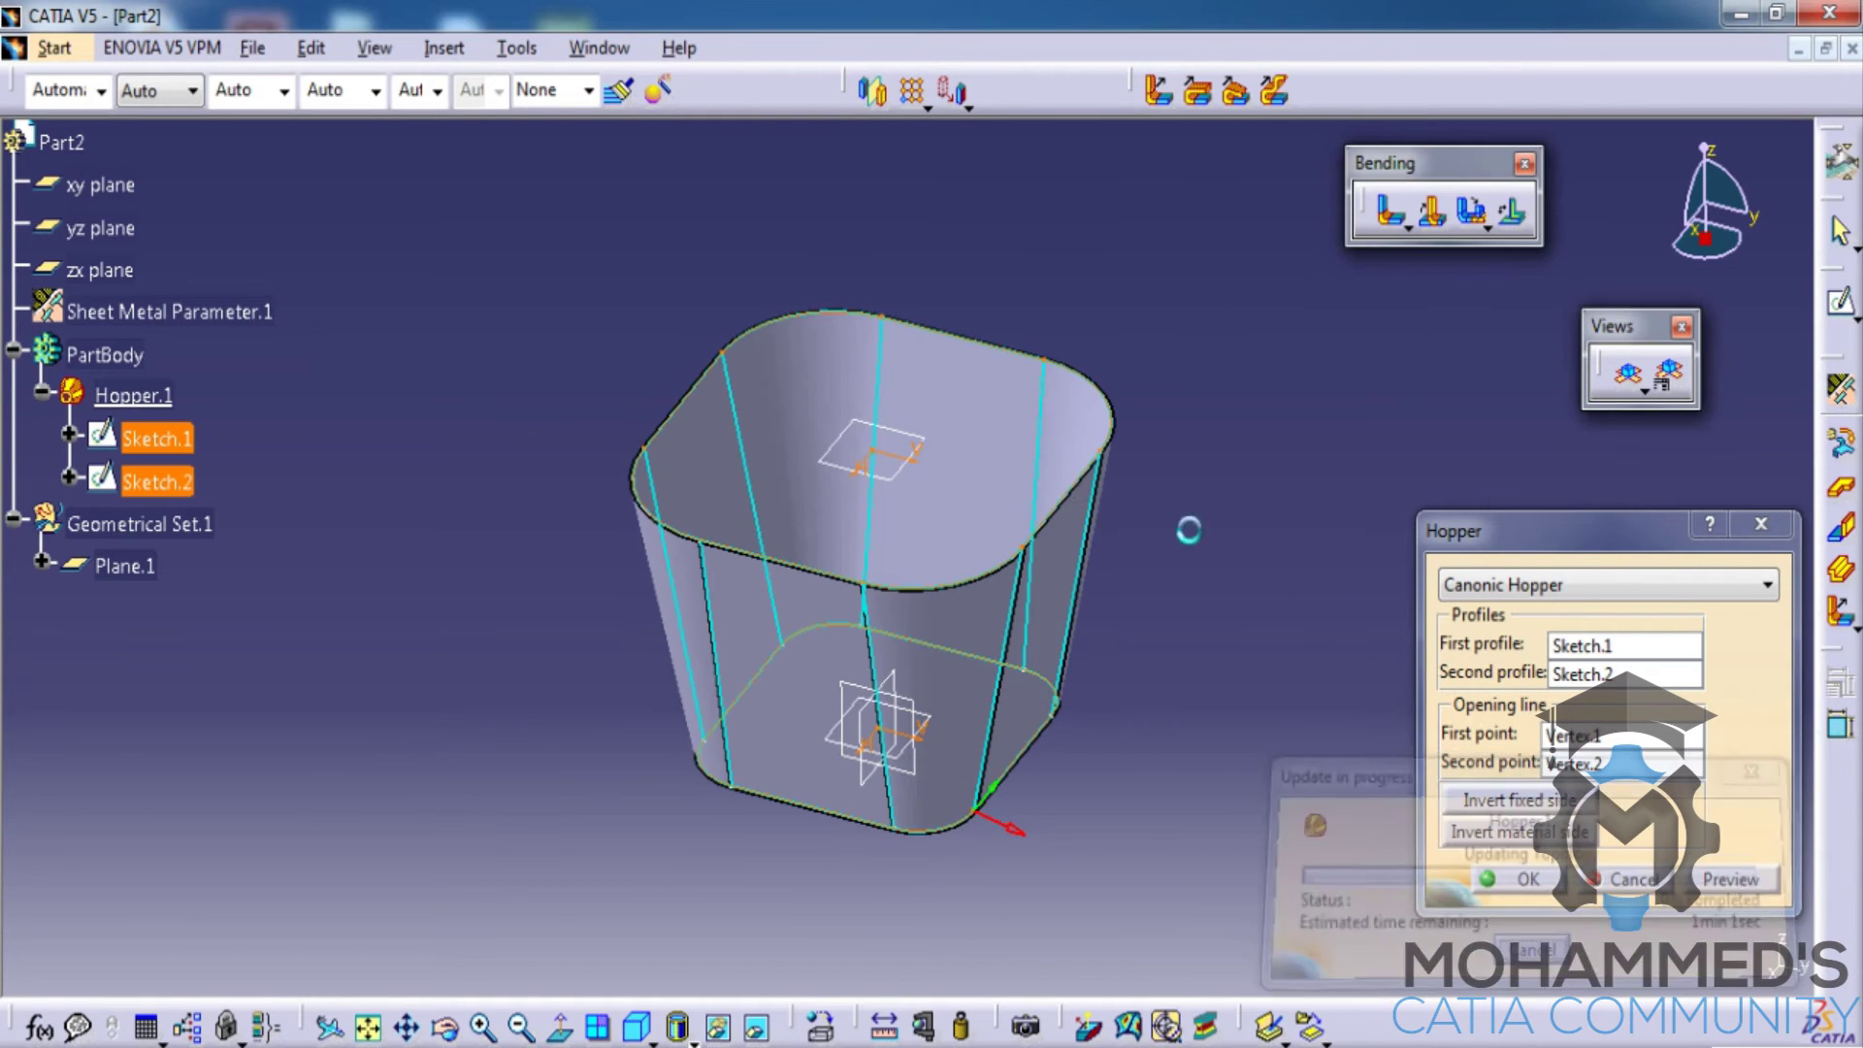
{"action": "middle_click_drag", "start_coordinate": [1053, 553], "coordinate": [1036, 686]}
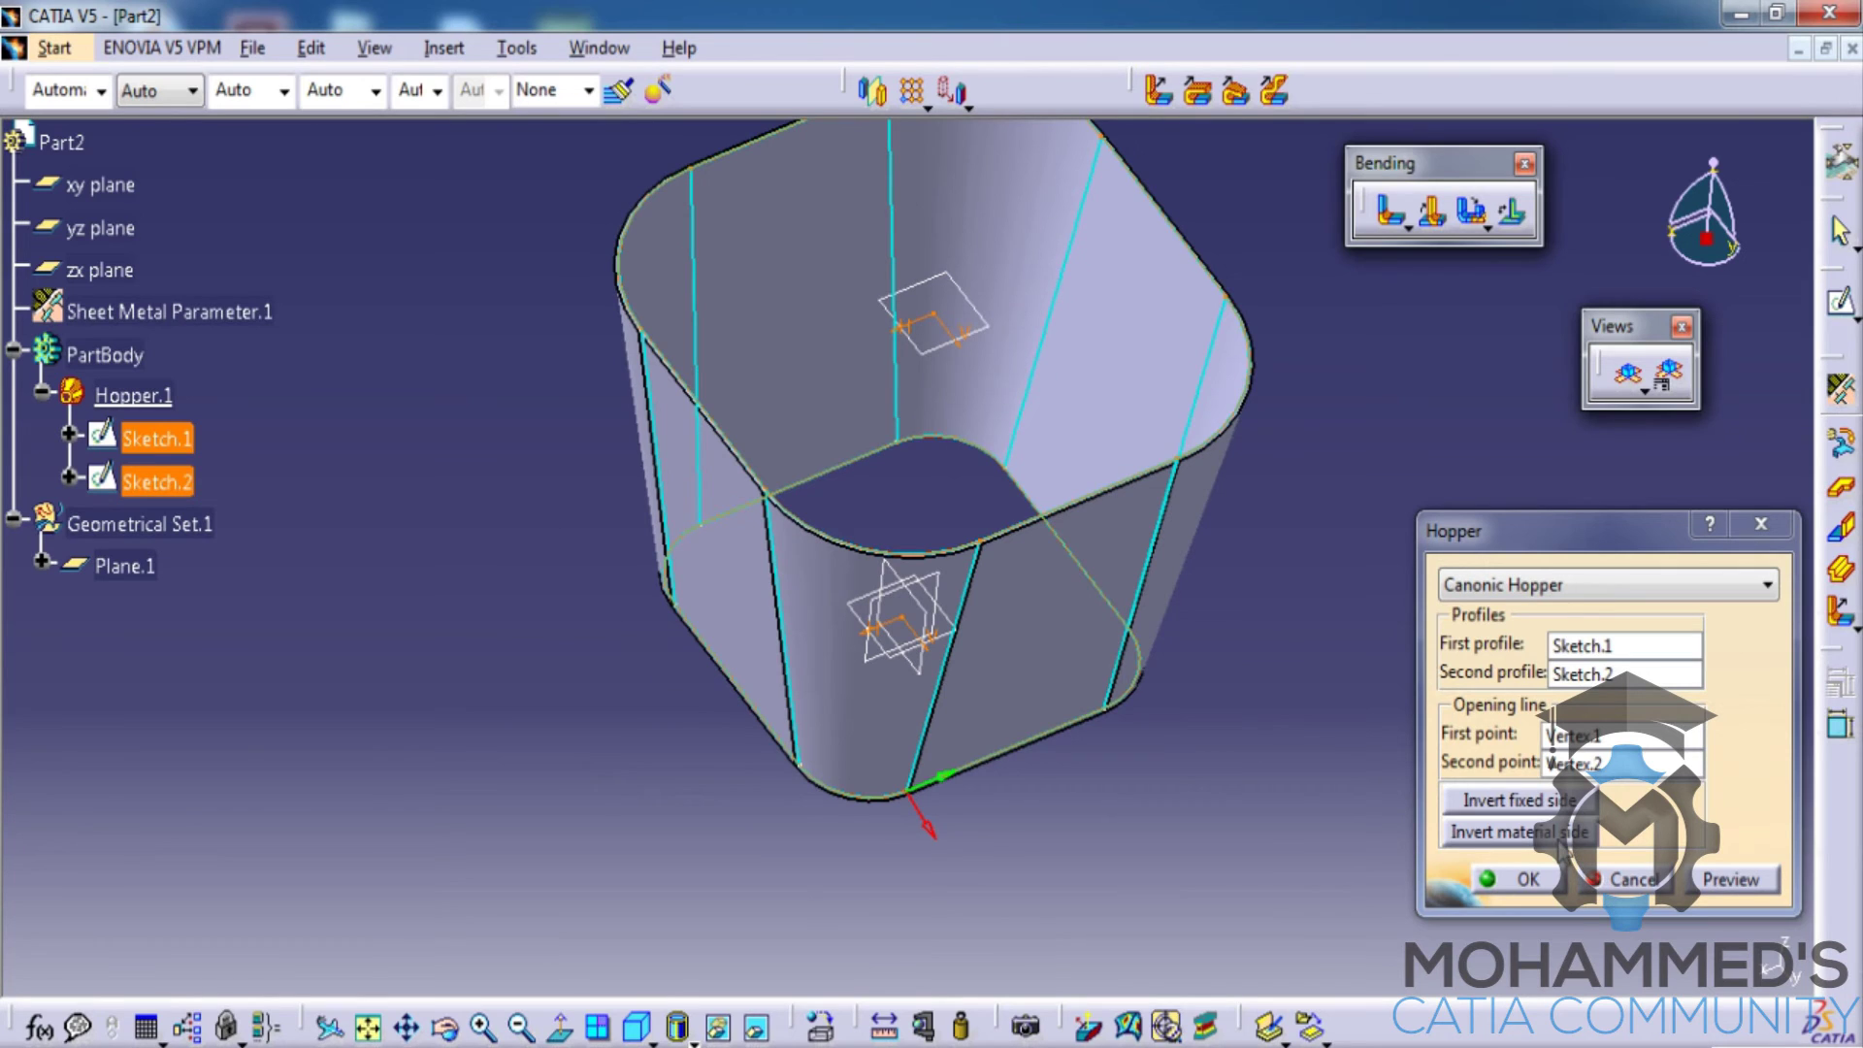
{"action": "left_click", "coordinate": [1561, 835]}
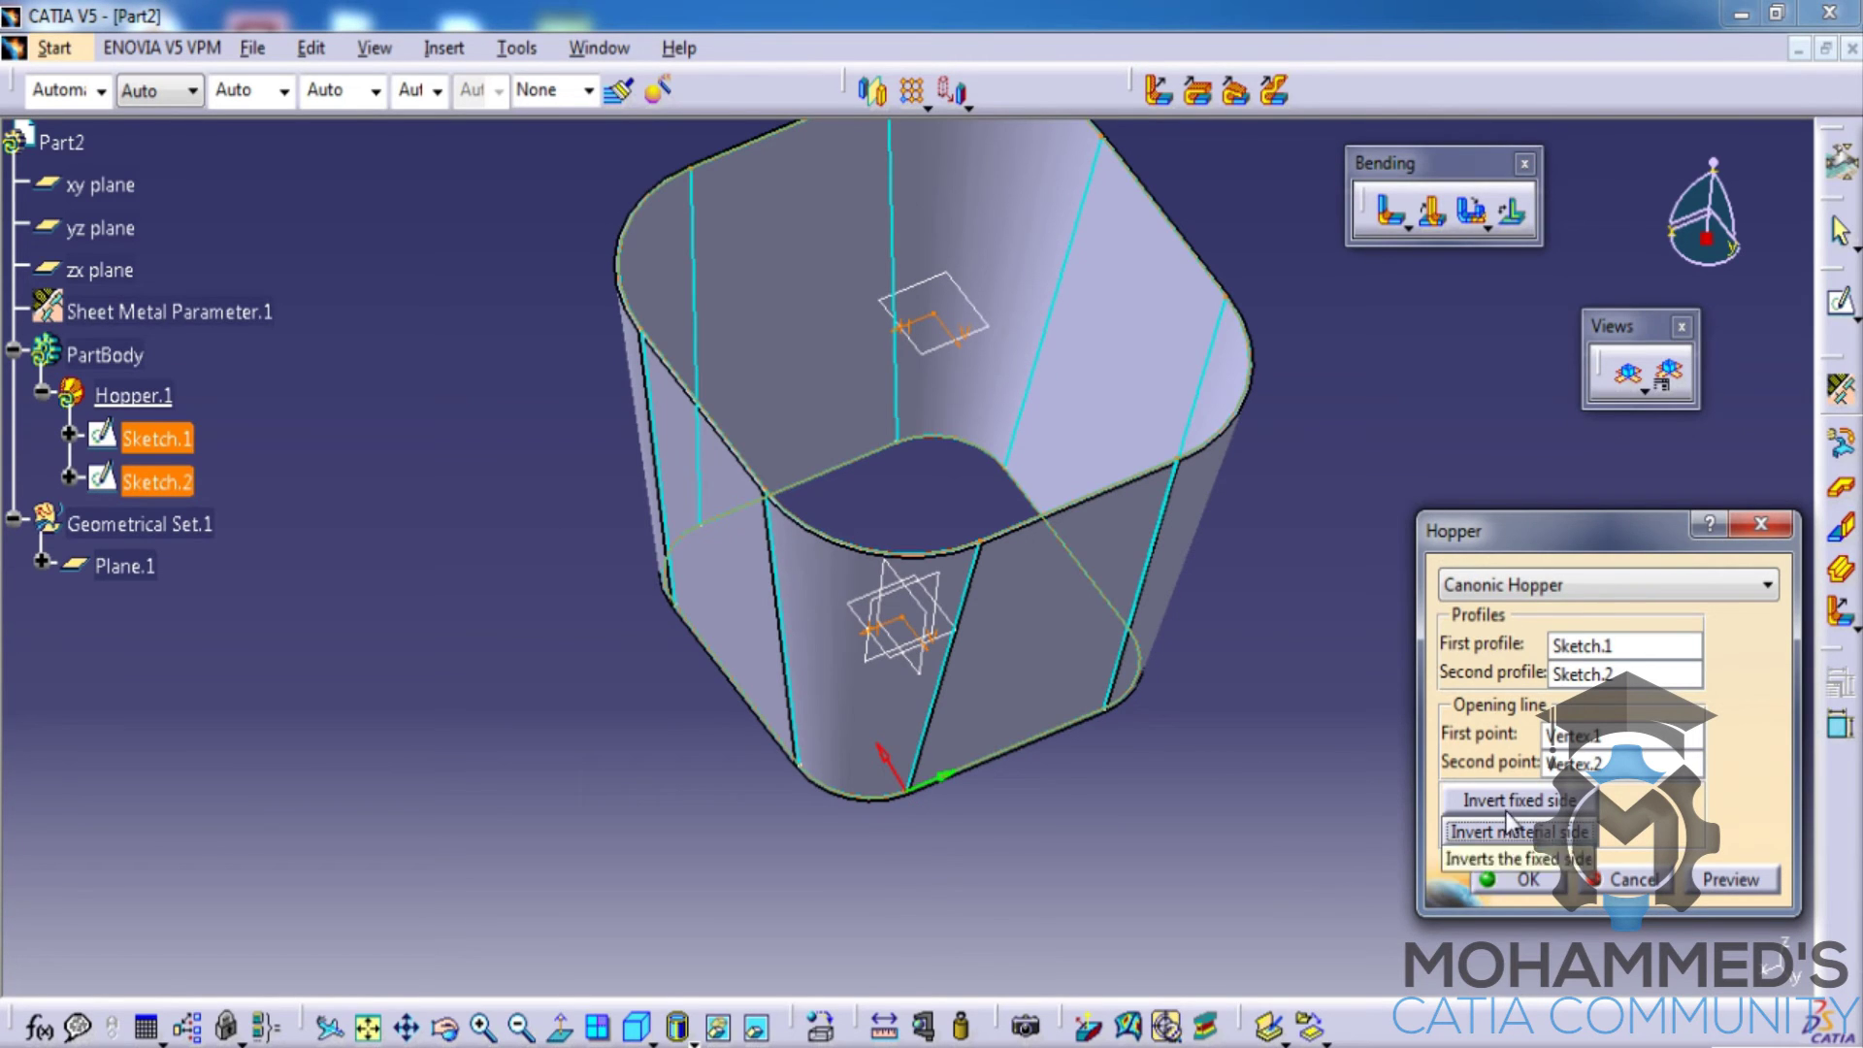
{"action": "middle_click_drag", "start_coordinate": [885, 479], "coordinate": [1097, 691]}
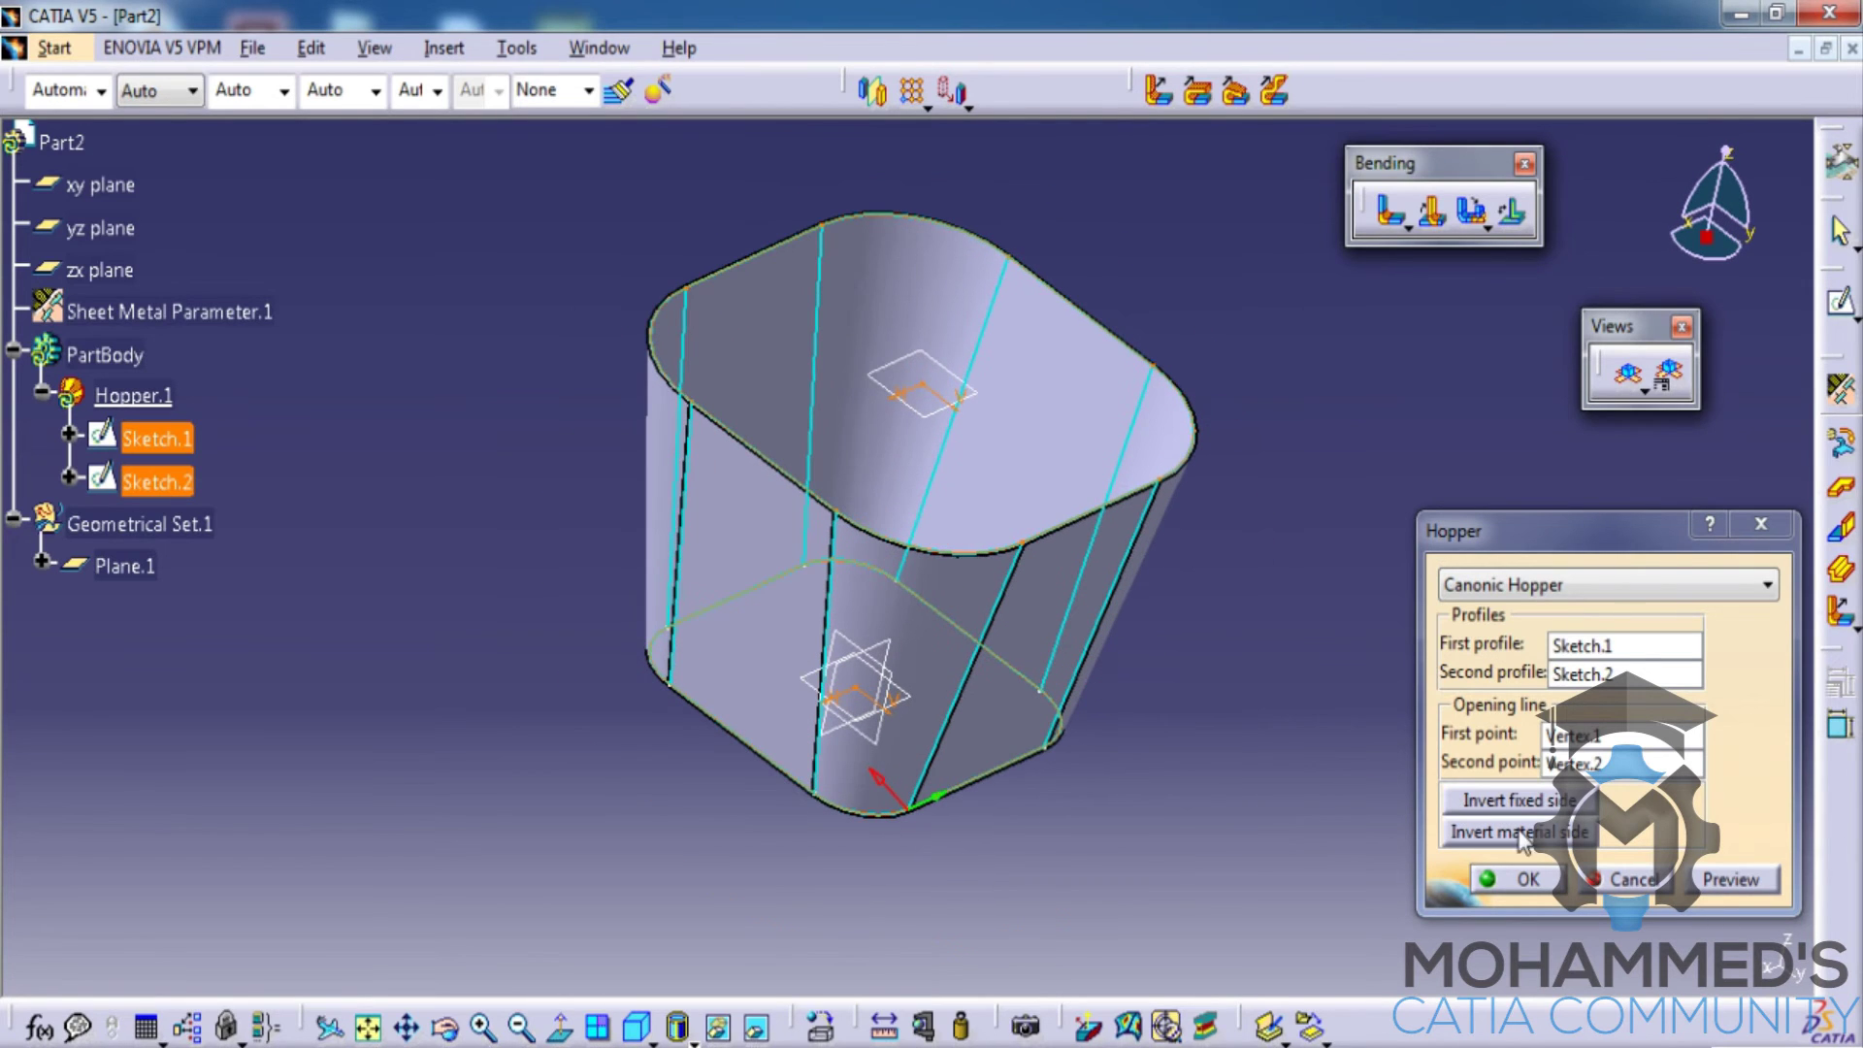
{"action": "left_click", "coordinate": [1529, 878]}
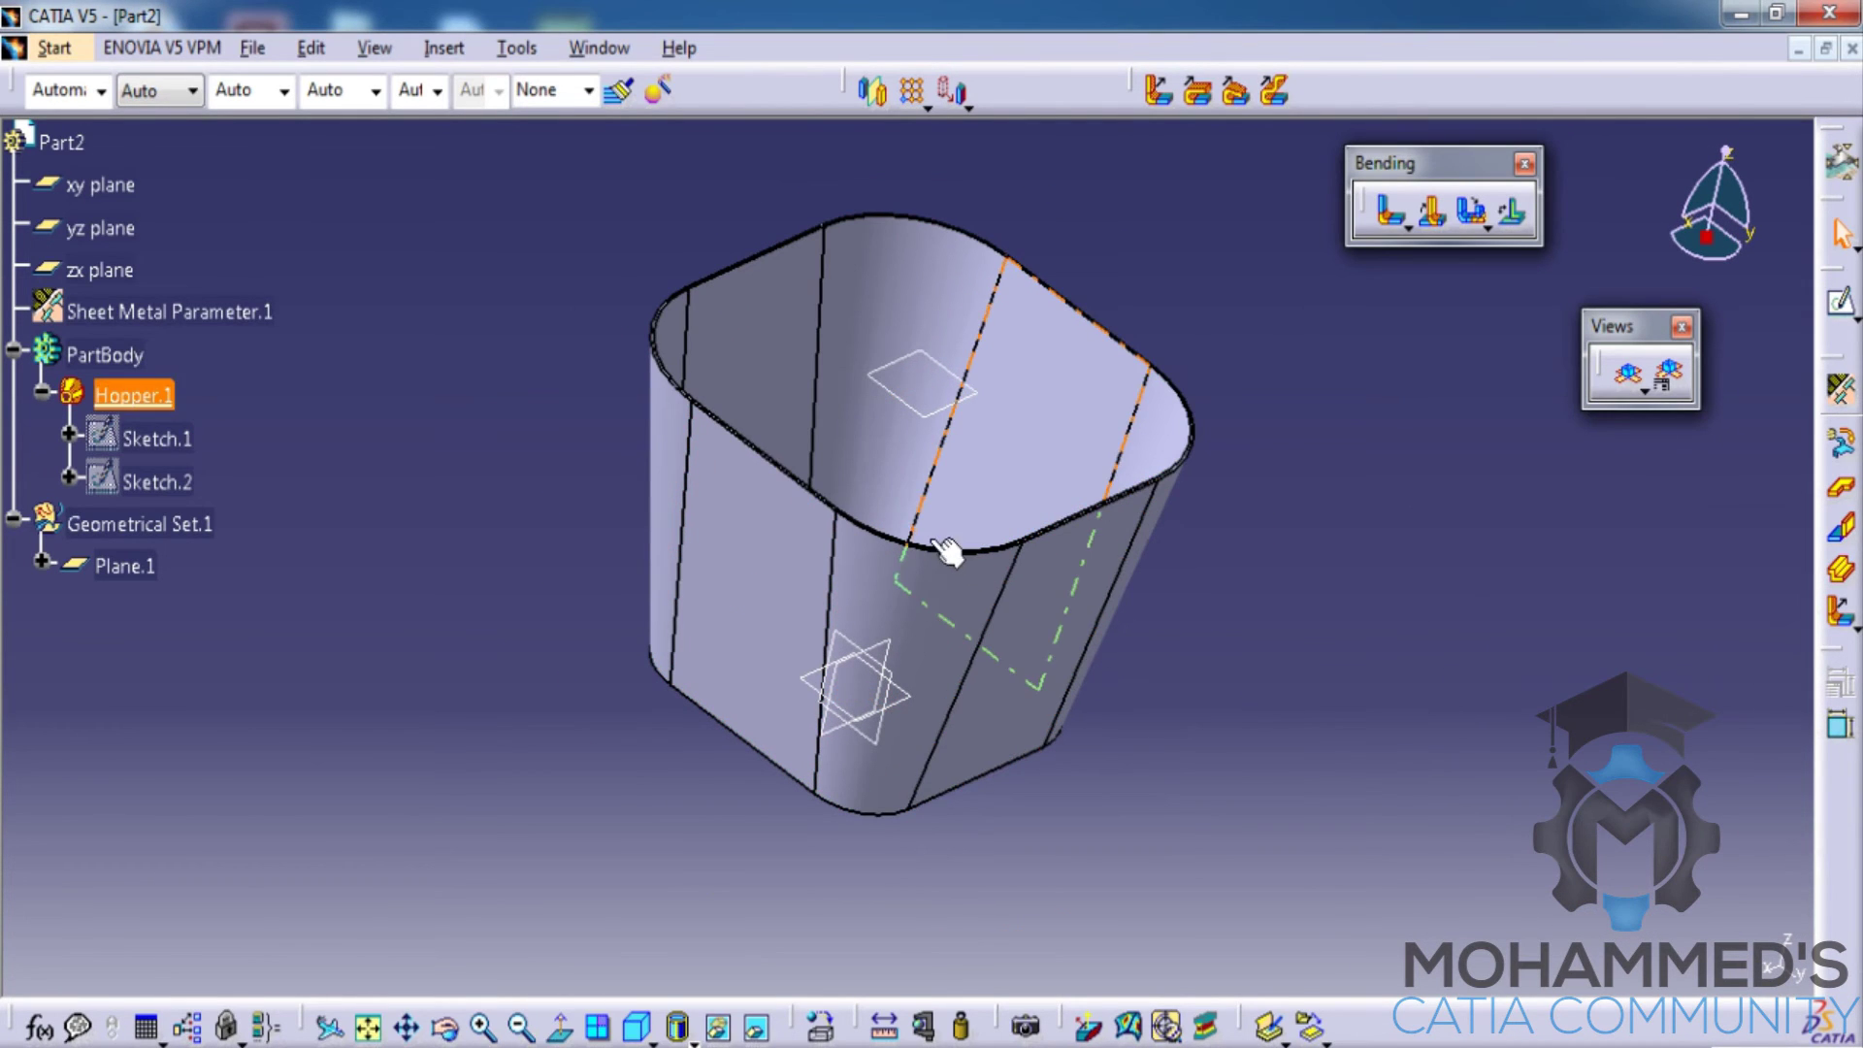
{"action": "middle_click_drag", "start_coordinate": [944, 660], "coordinate": [963, 565]}
{"action": "left_click", "coordinate": [525, 376]}
{"action": "left_click", "coordinate": [156, 394]}
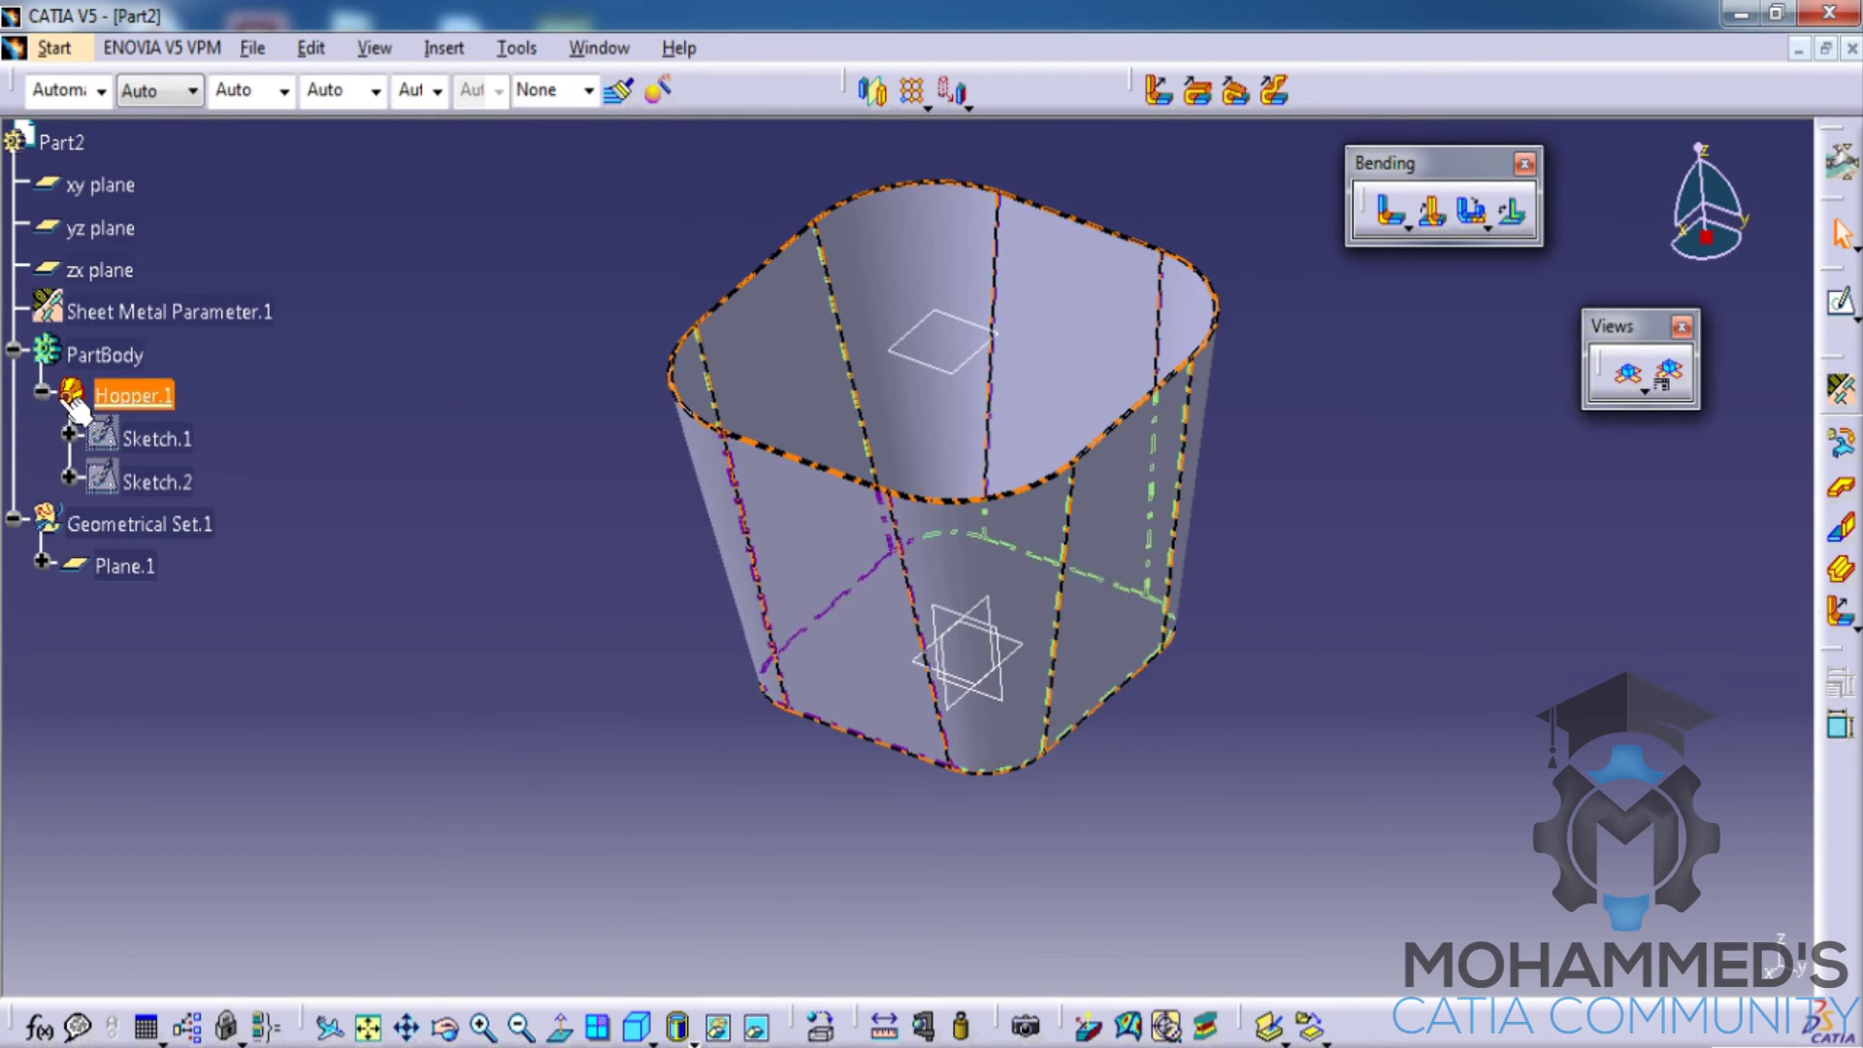
{"action": "left_click", "coordinate": [1469, 275]}
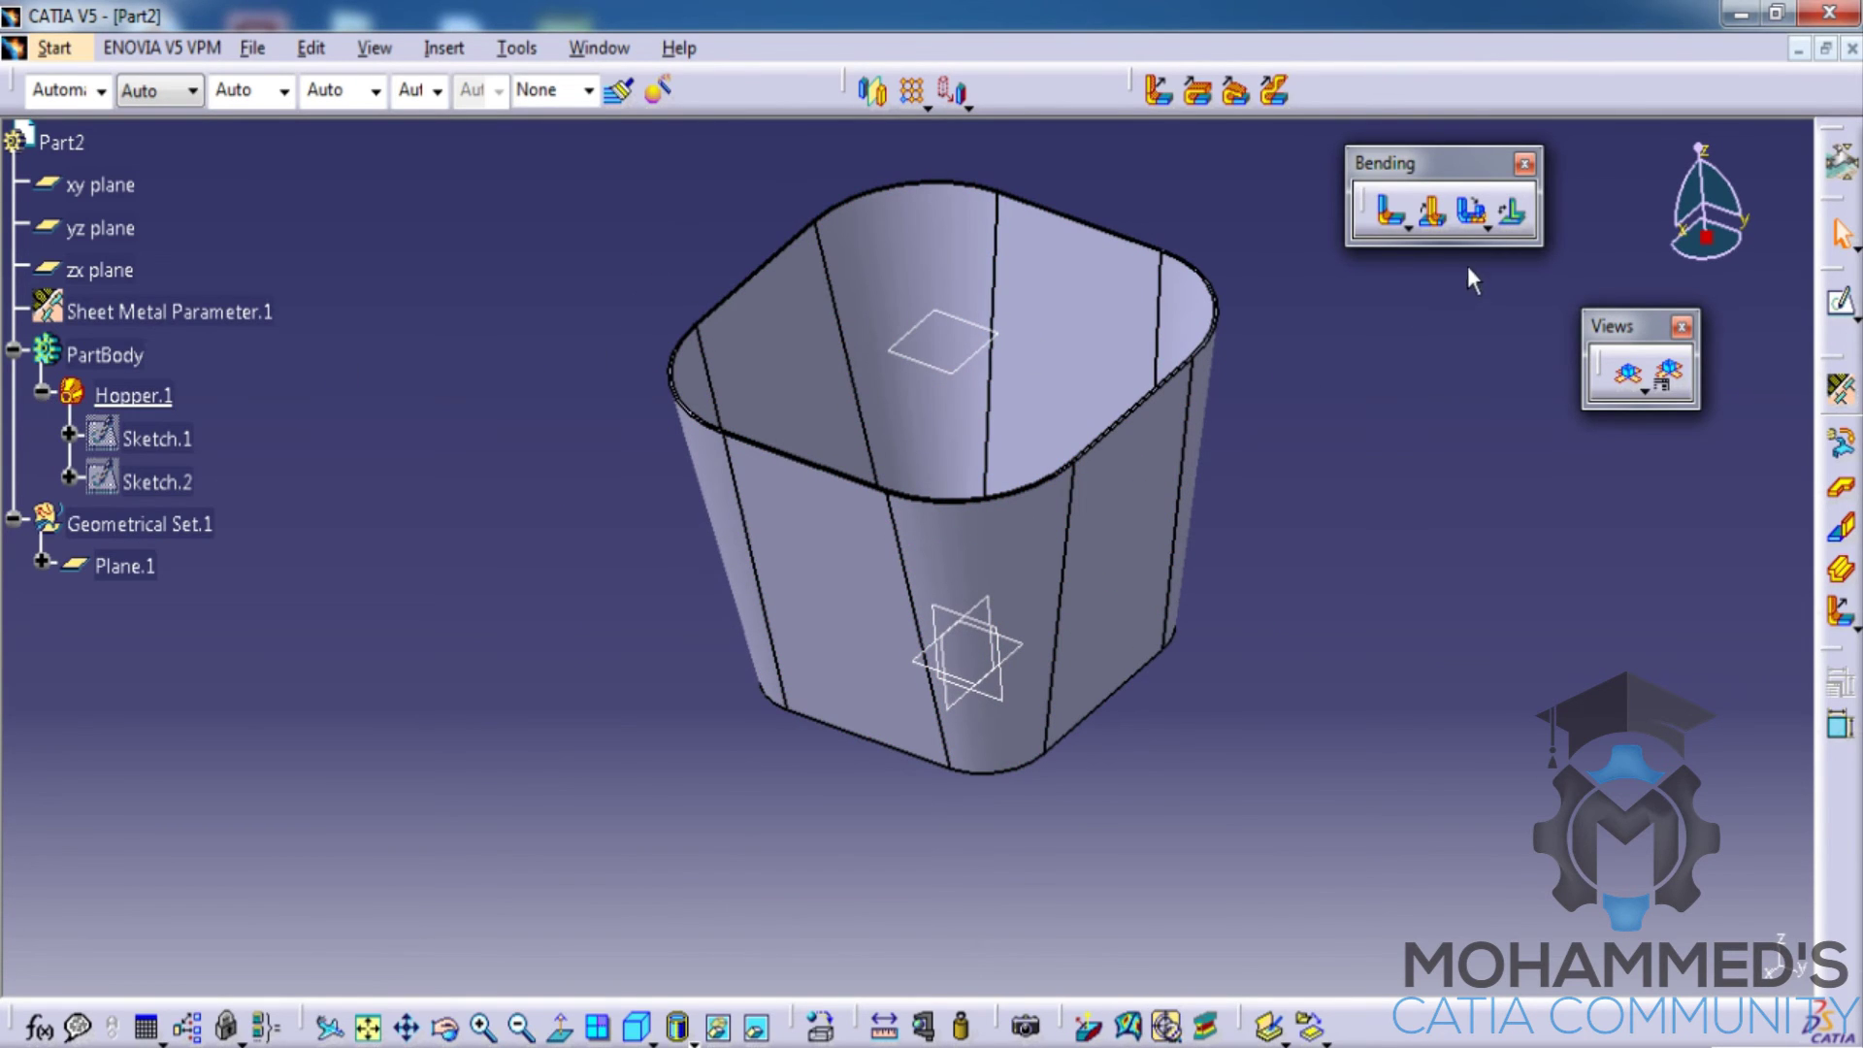
{"action": "left_click", "coordinate": [1633, 380]}
{"action": "middle_click_drag", "start_coordinate": [1266, 424], "coordinate": [1216, 601]}
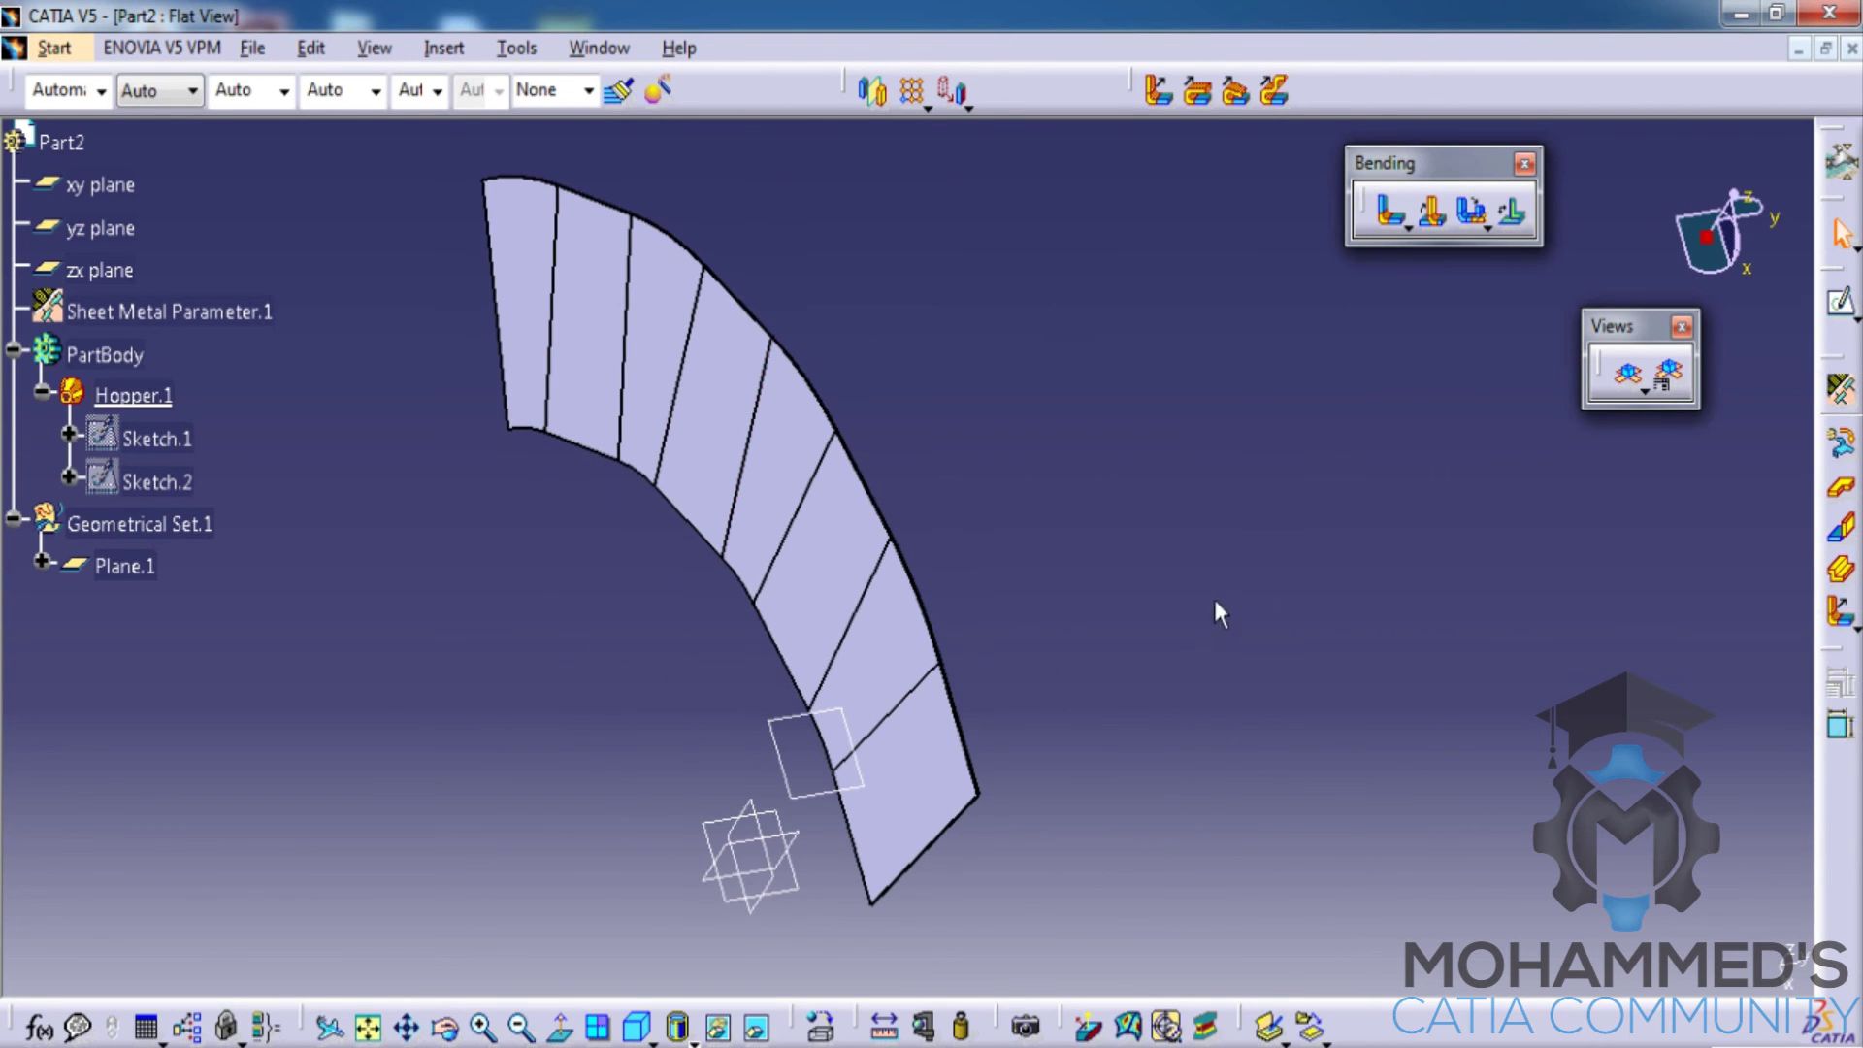
{"action": "left_click", "coordinate": [1617, 384]}
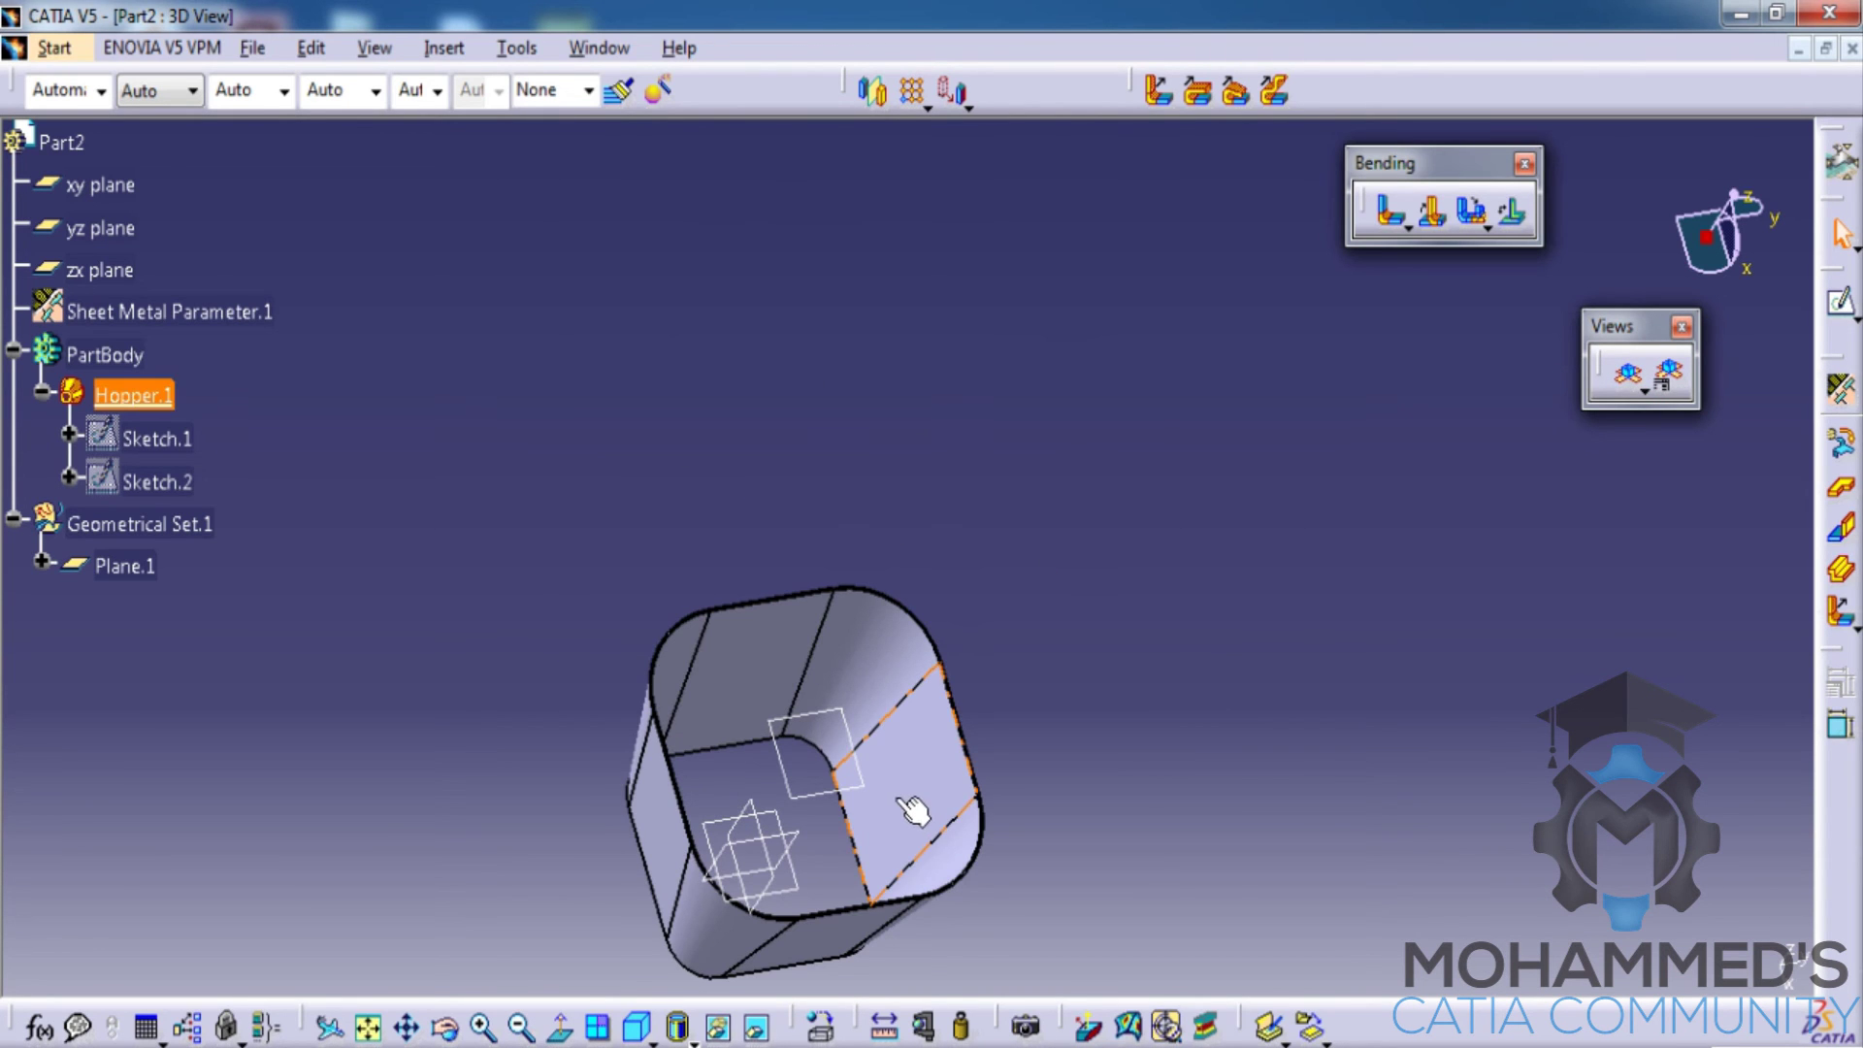
{"action": "middle_click_drag", "start_coordinate": [906, 811], "coordinate": [1036, 508]}
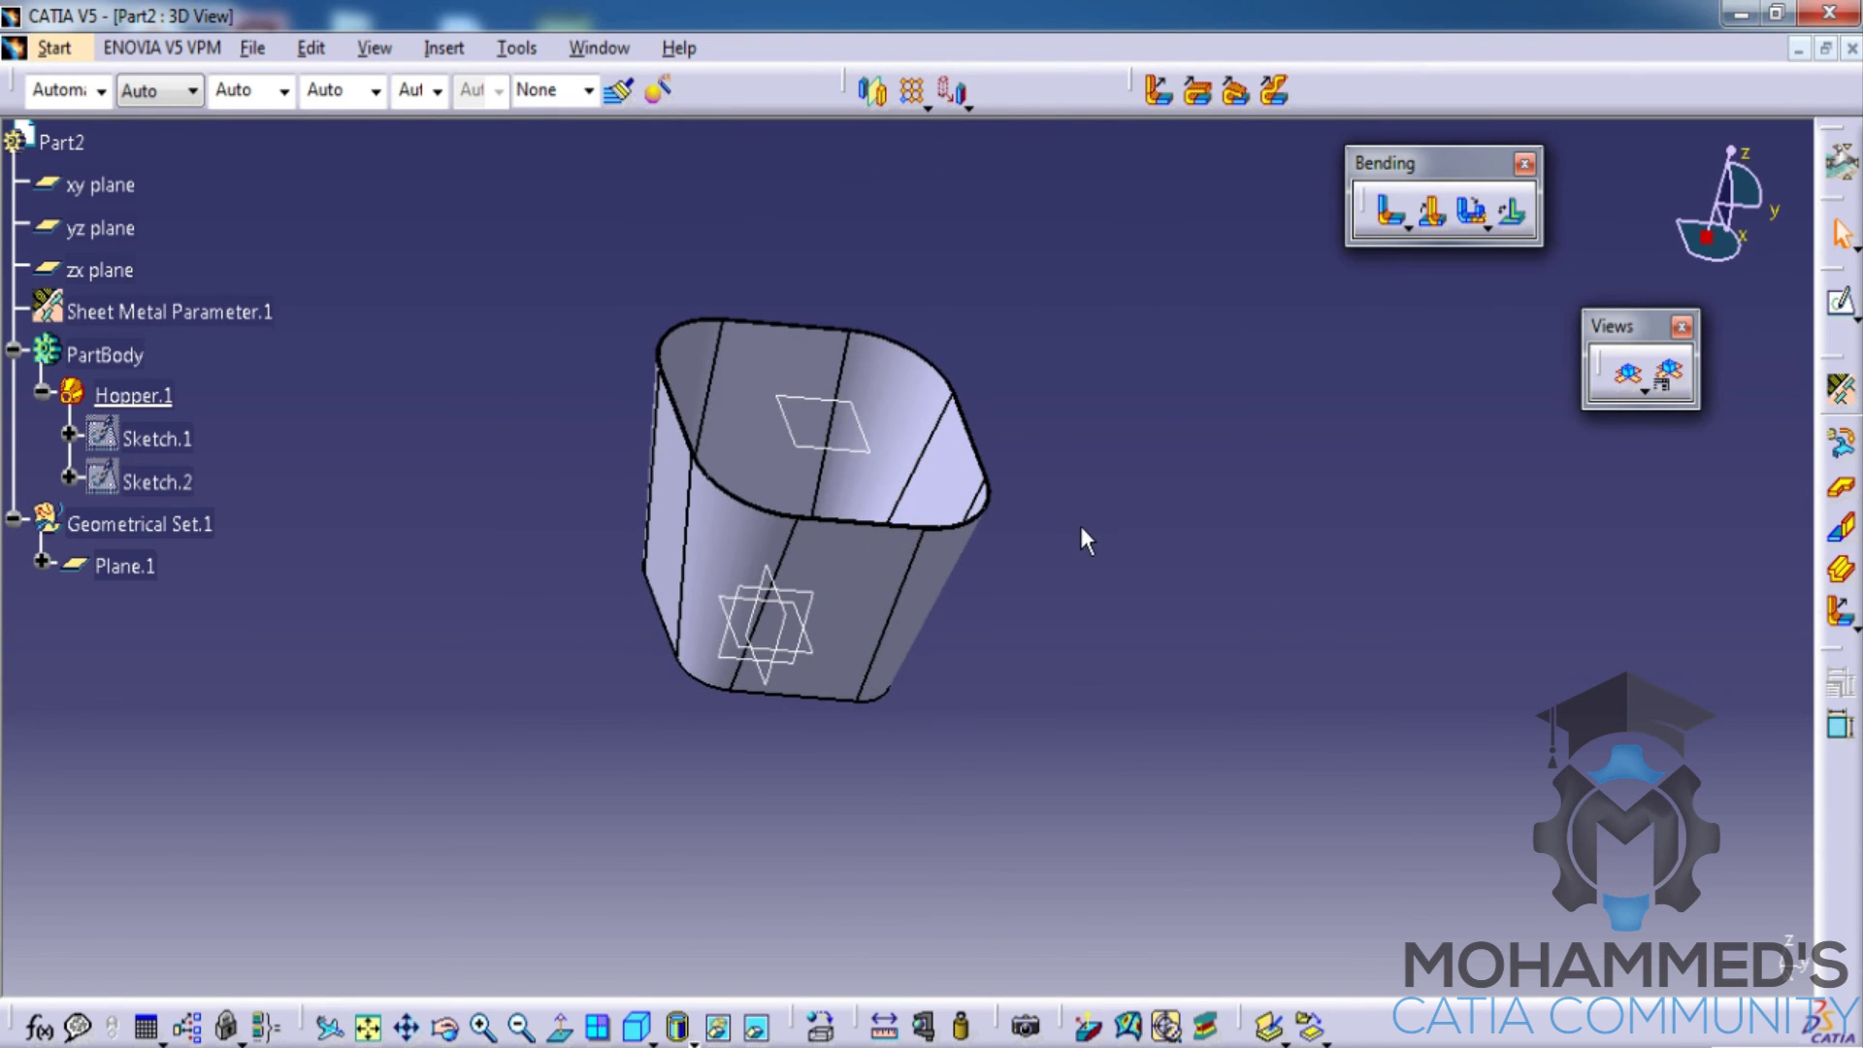